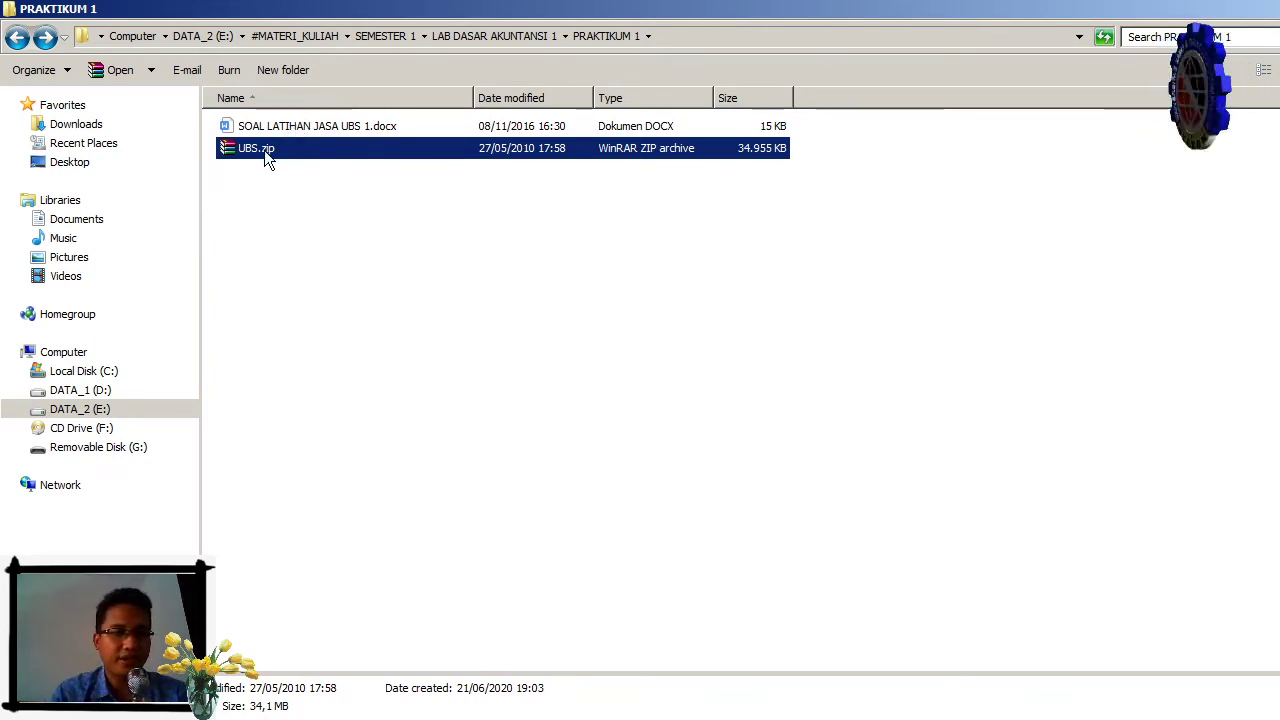
Extract UBS.zip in place and open the resulting UBS folder containing myacc.exe.
right_click(265, 153)
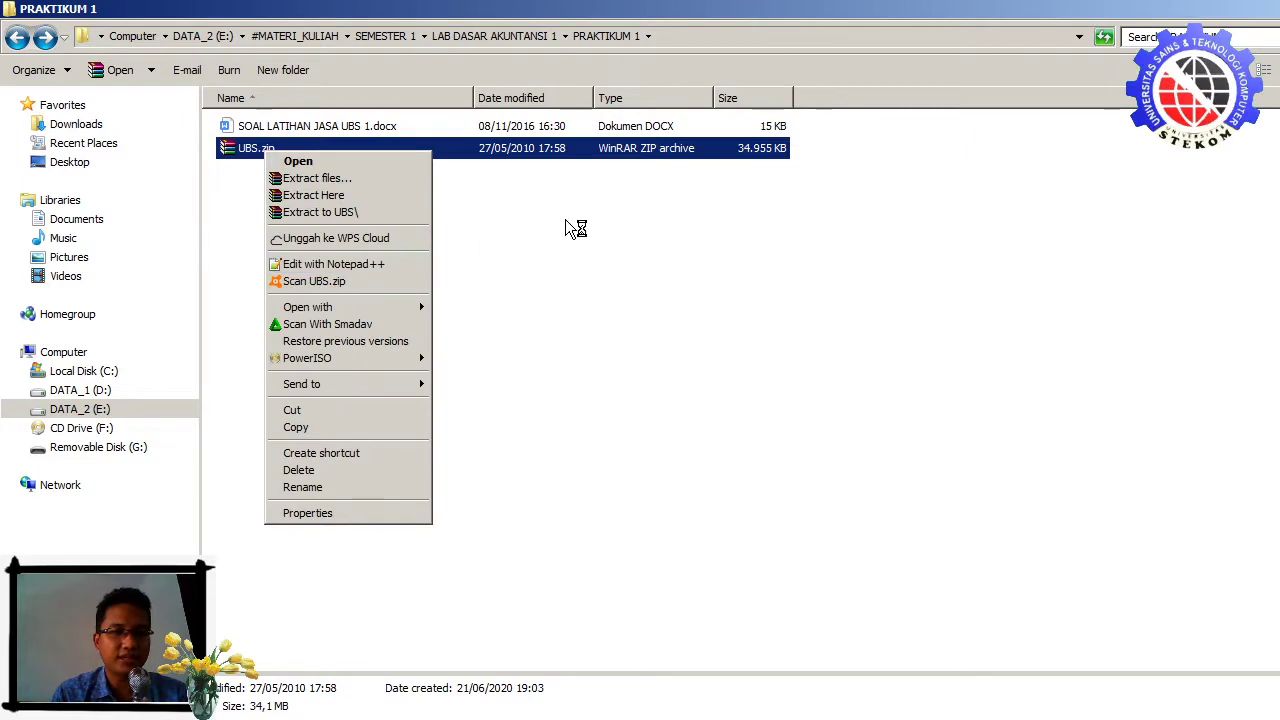
left_click(518, 220)
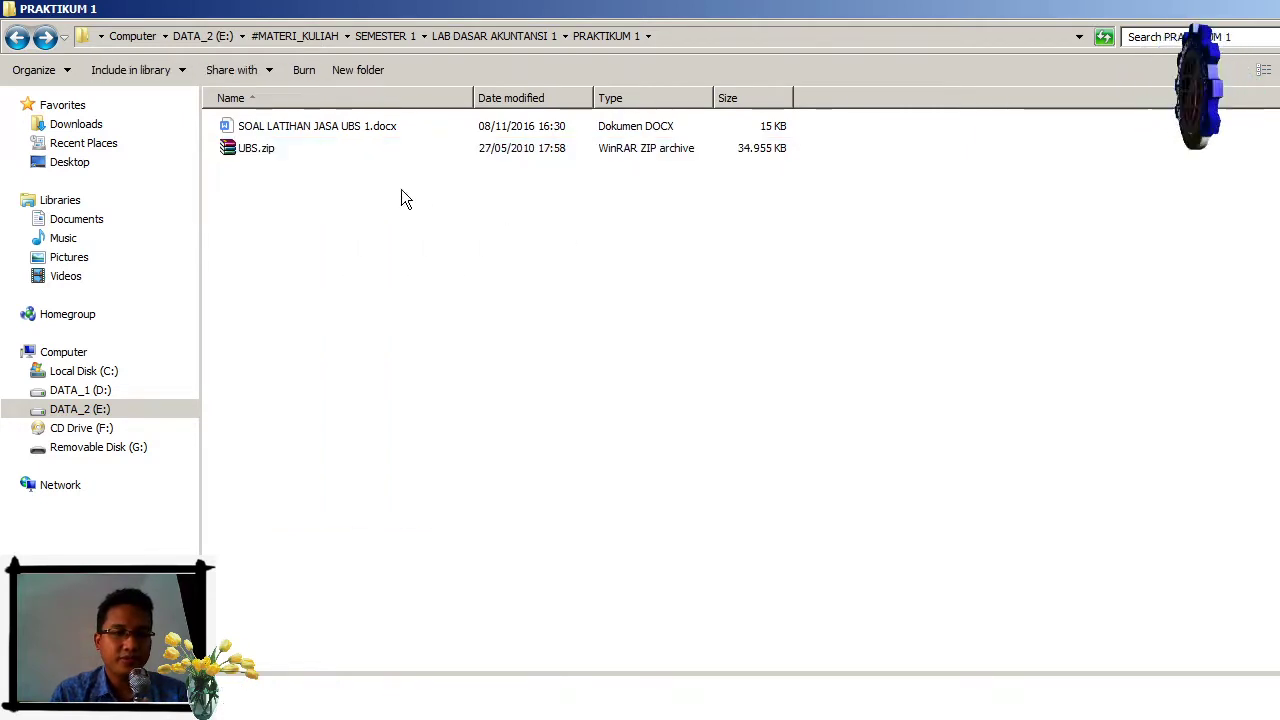
left_click(268, 152)
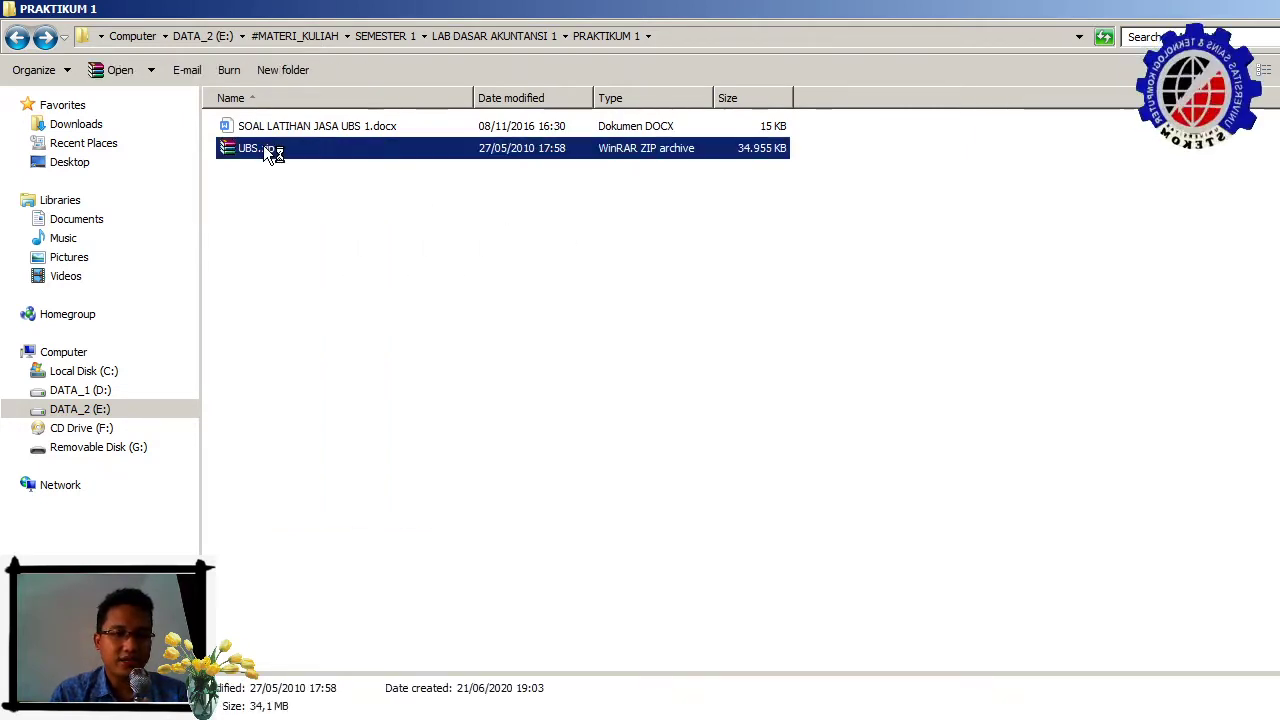
right_click(268, 152)
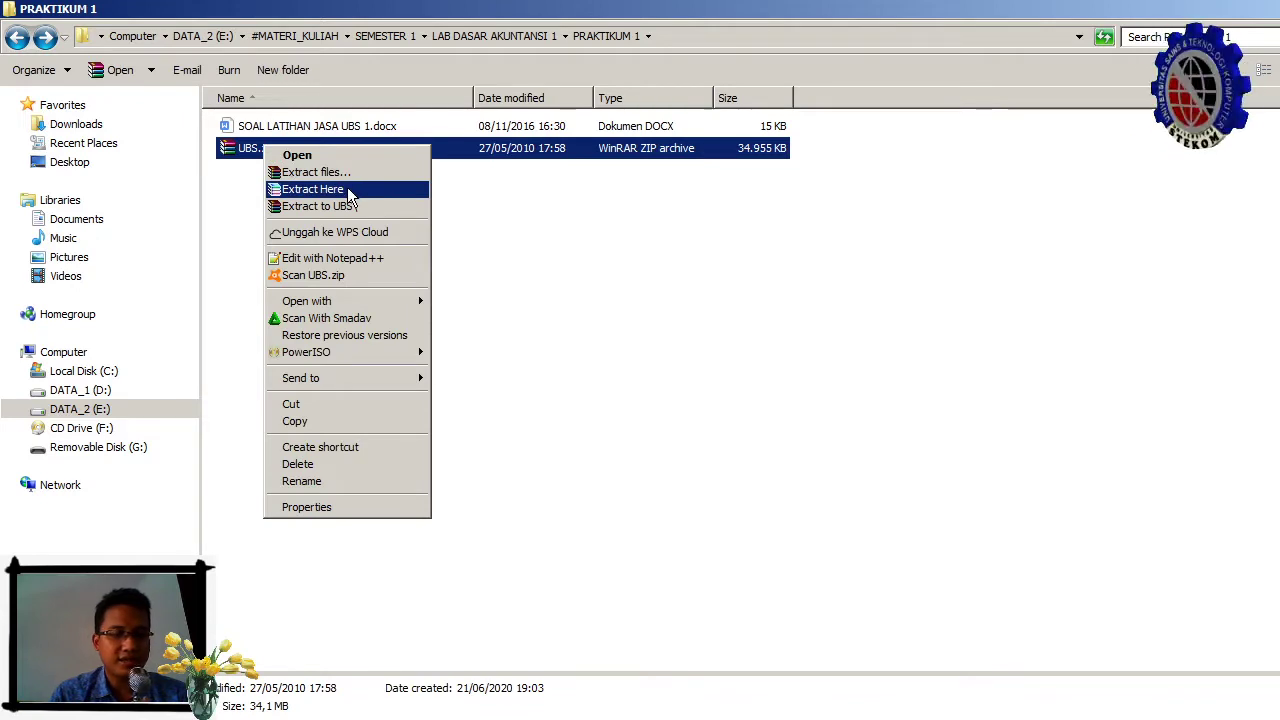
left_click(312, 189)
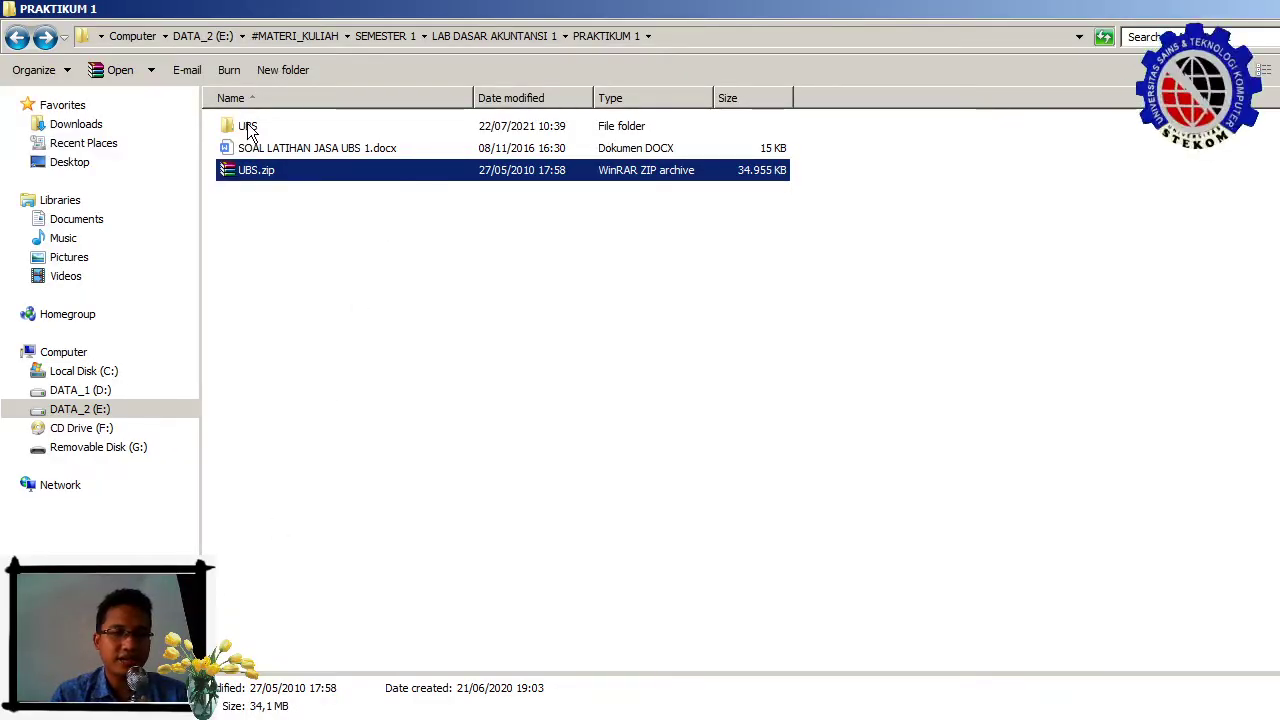
double_click(250, 130)
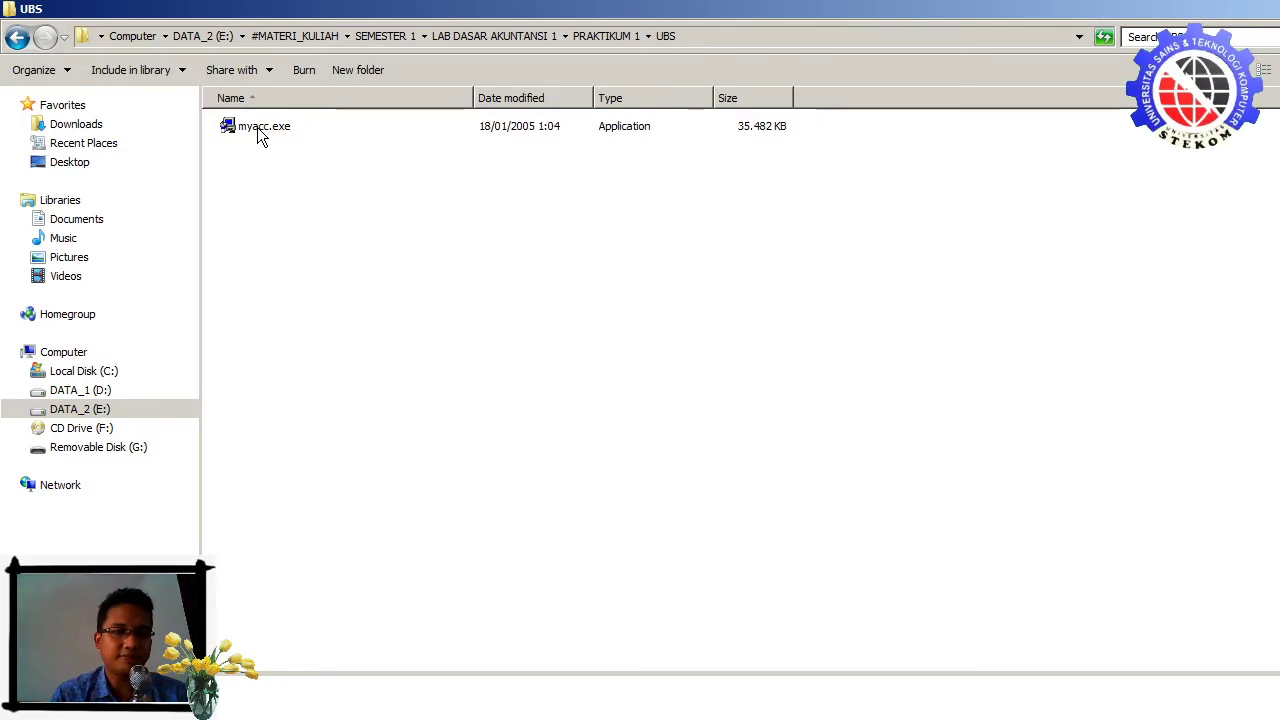
Run myacc.exe and install UBS Accounting System 9.0 to C:\UBSACC90\ with default customer information.
double_click(258, 128)
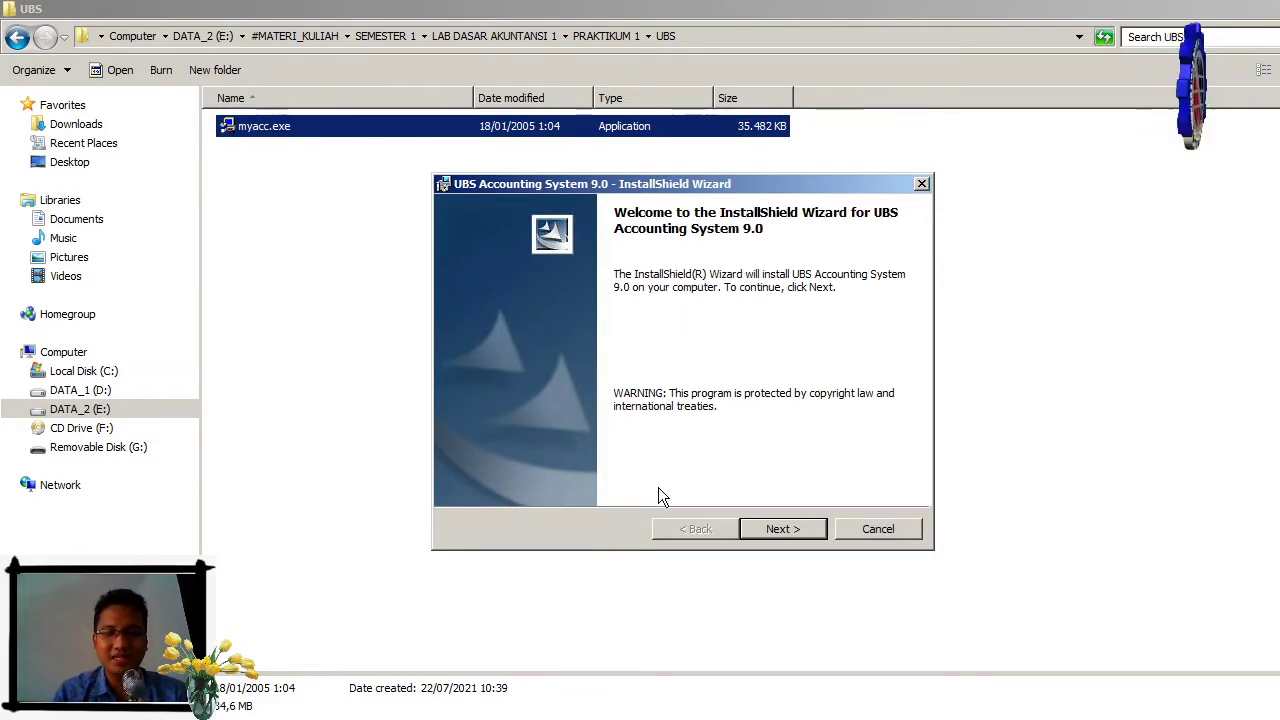
left_click(776, 532)
left_click(776, 531)
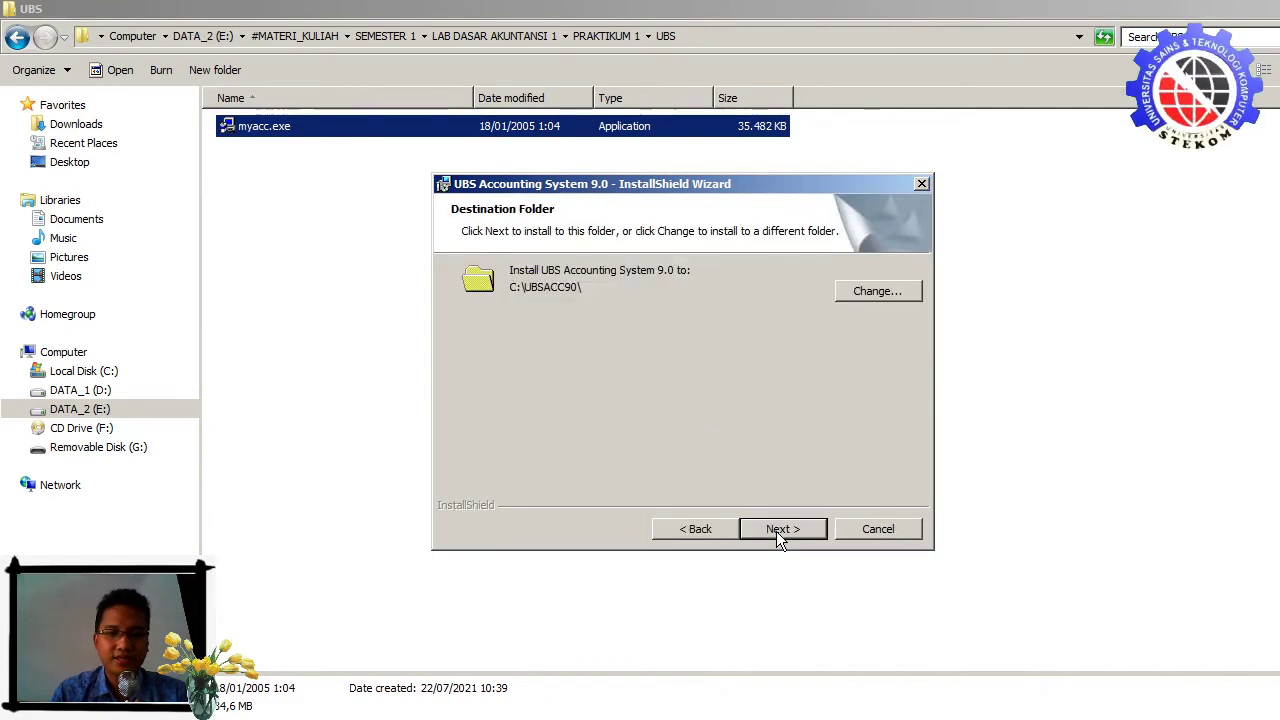
left_click(776, 531)
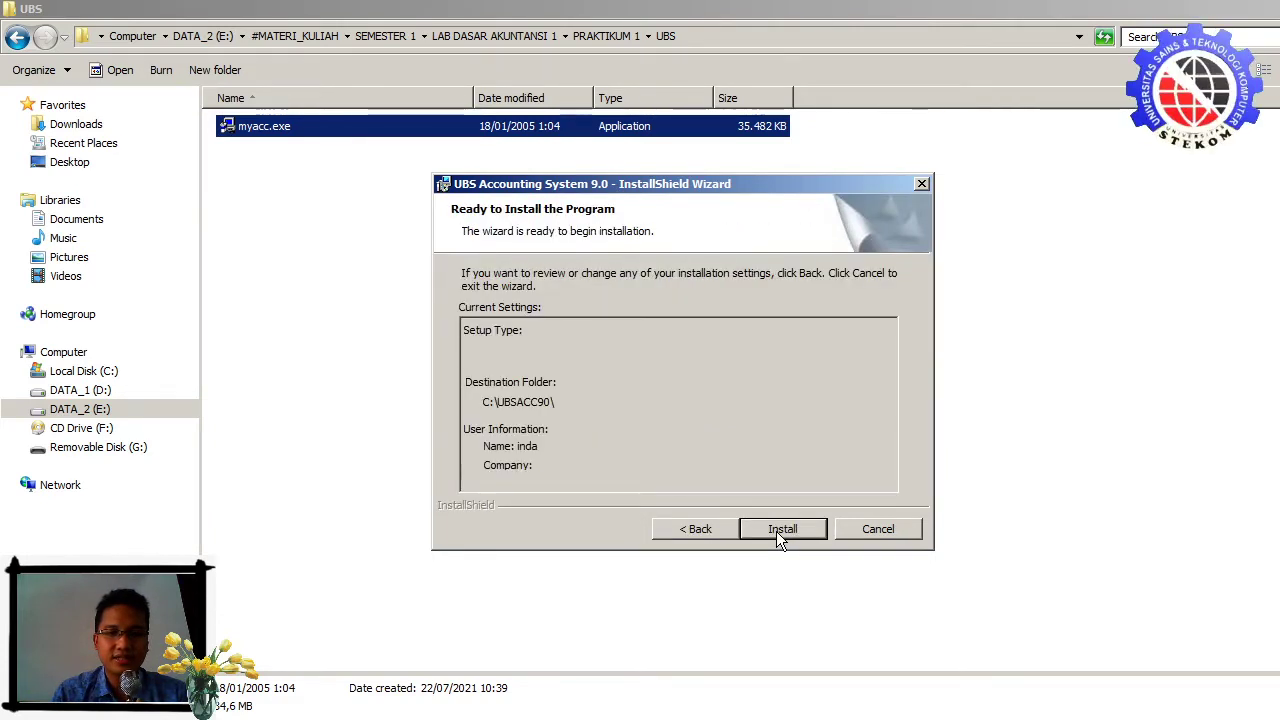
left_click(796, 527)
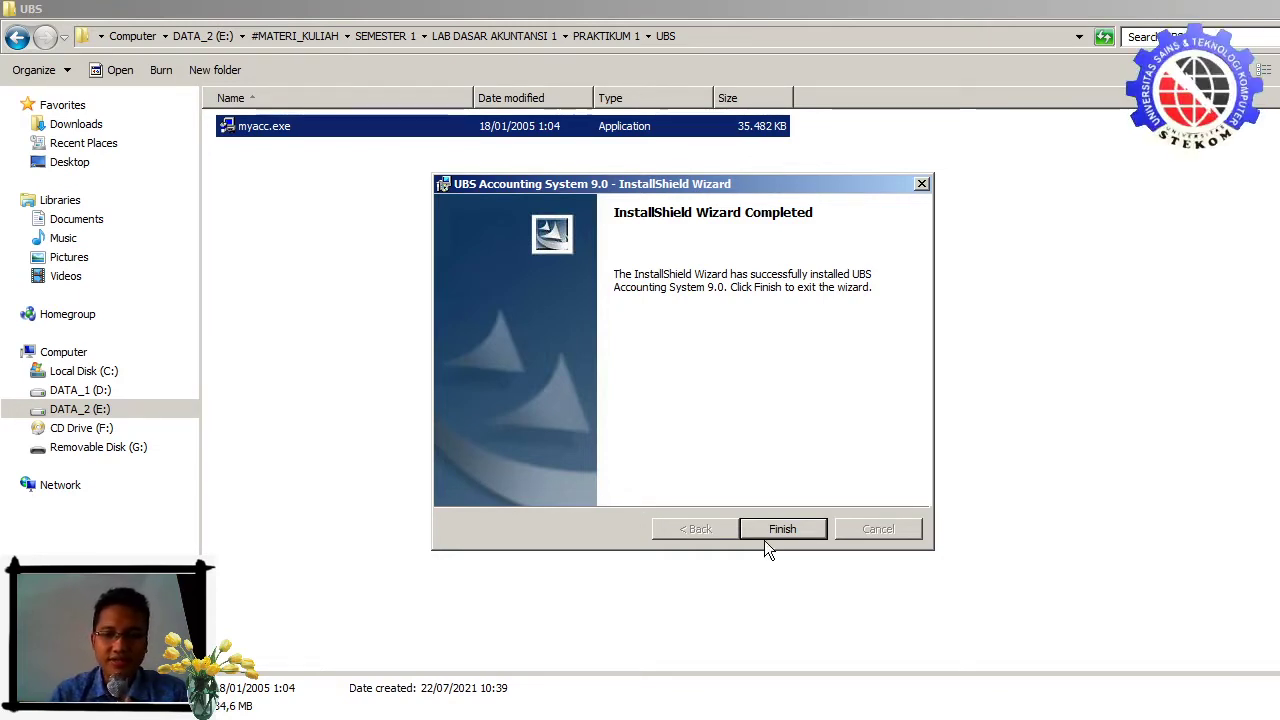
Finish the installer and launch UBS Accounting System 9.0 via a Start menu search.
left_click(778, 525)
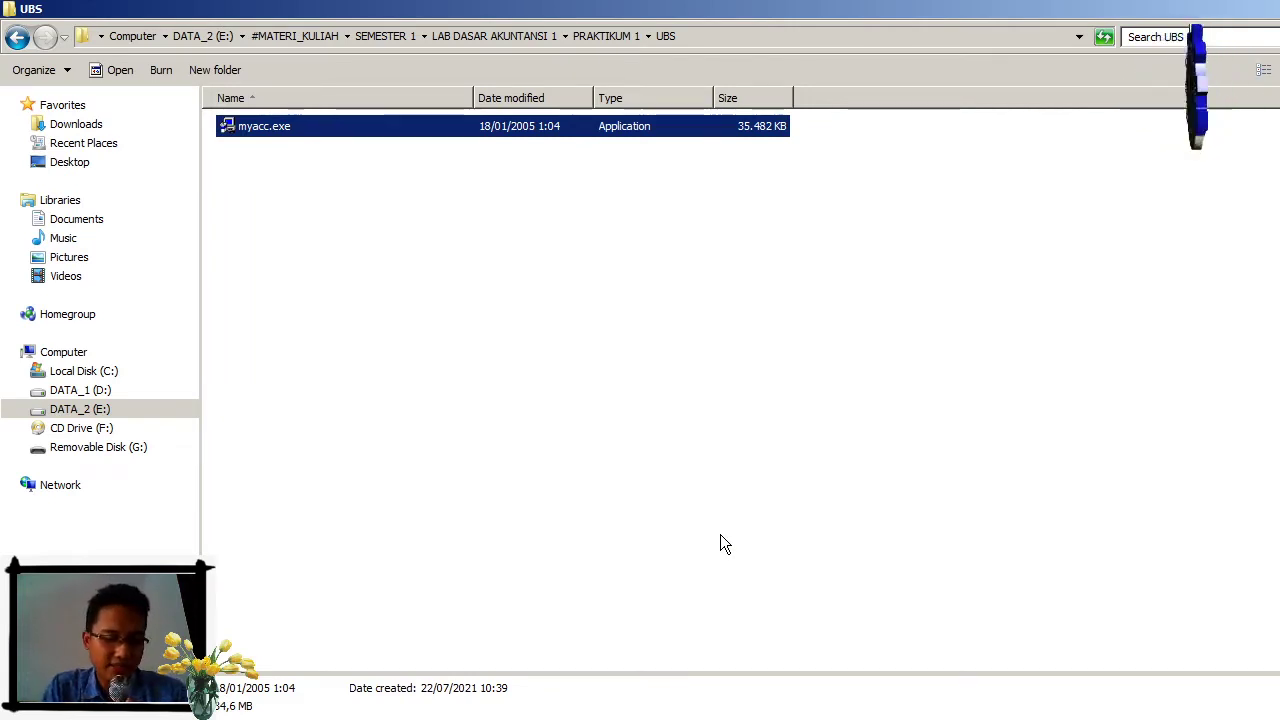
key("super")
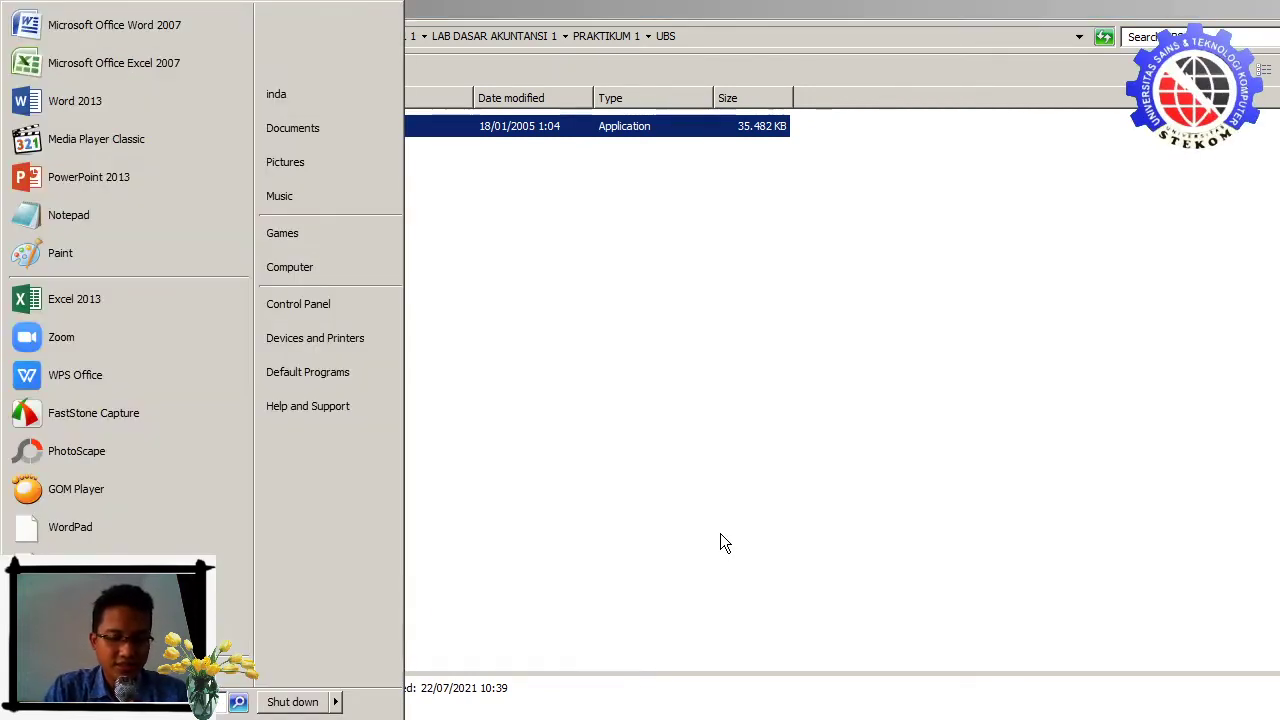
type("u")
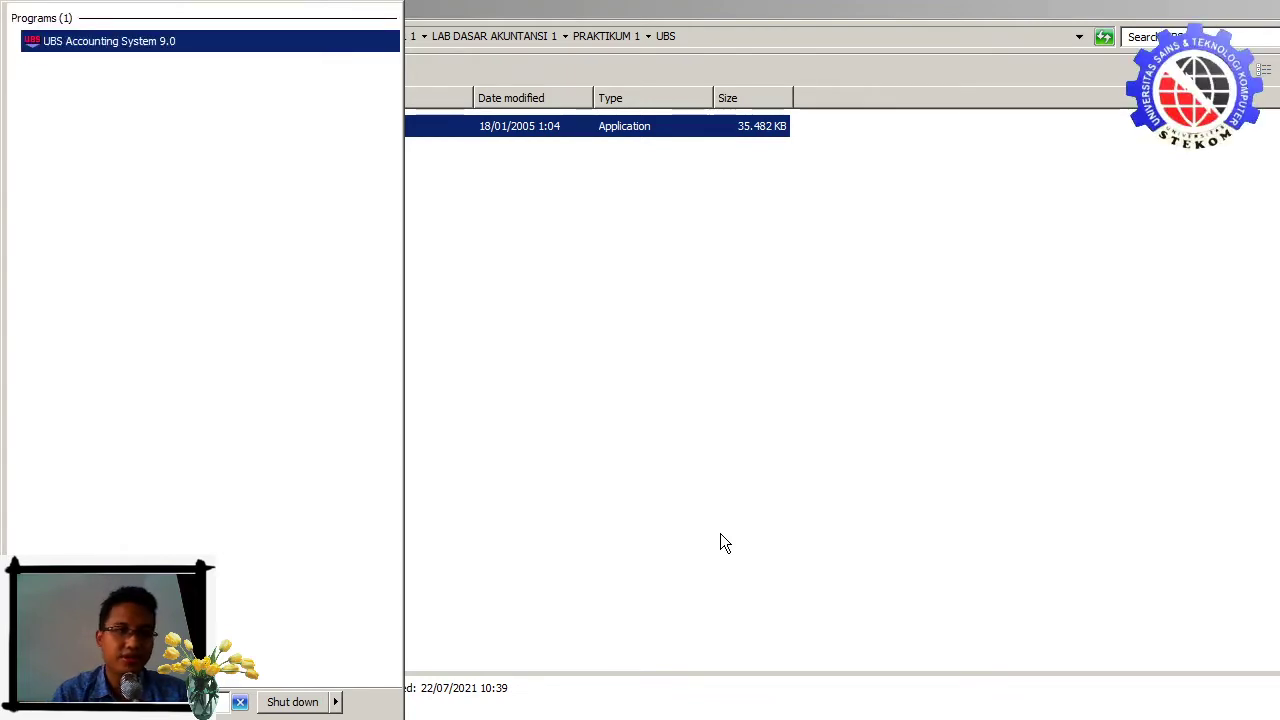
left_click(105, 48)
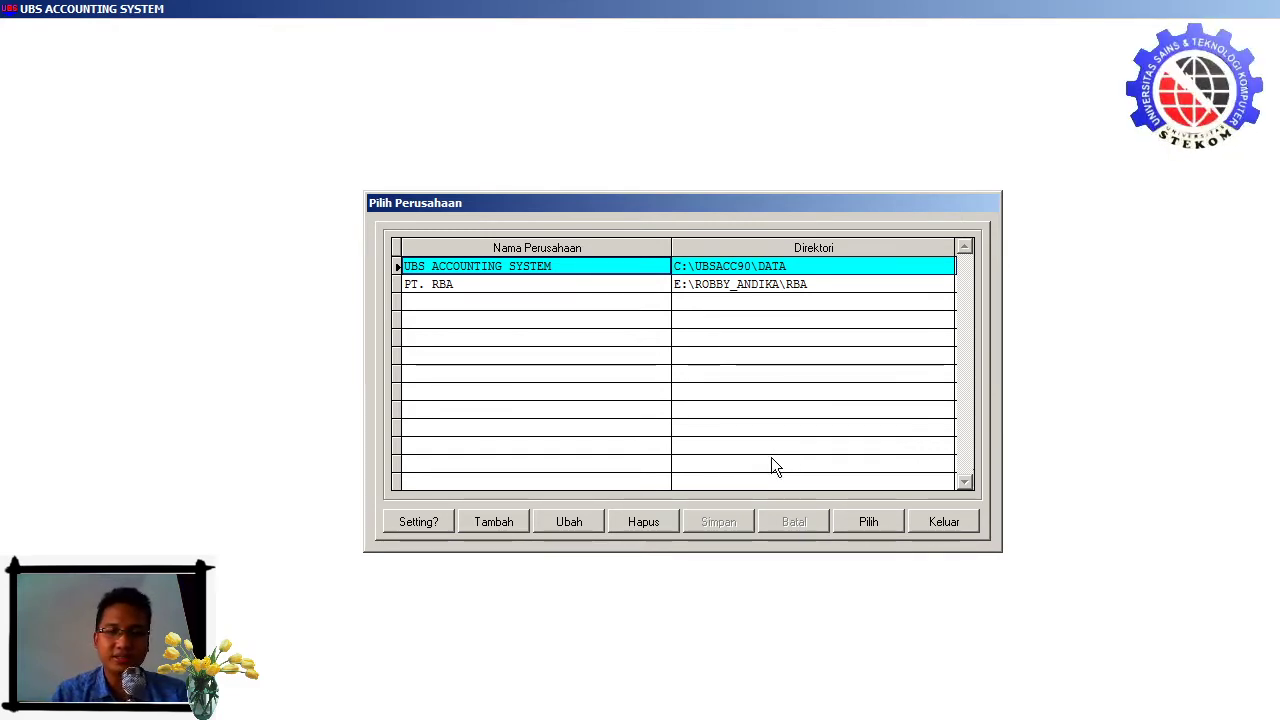
Delete the PT. RBA company, leaving only UBS ACCOUNTING SYSTEM in Pilih Perusahaan.
left_click(733, 284)
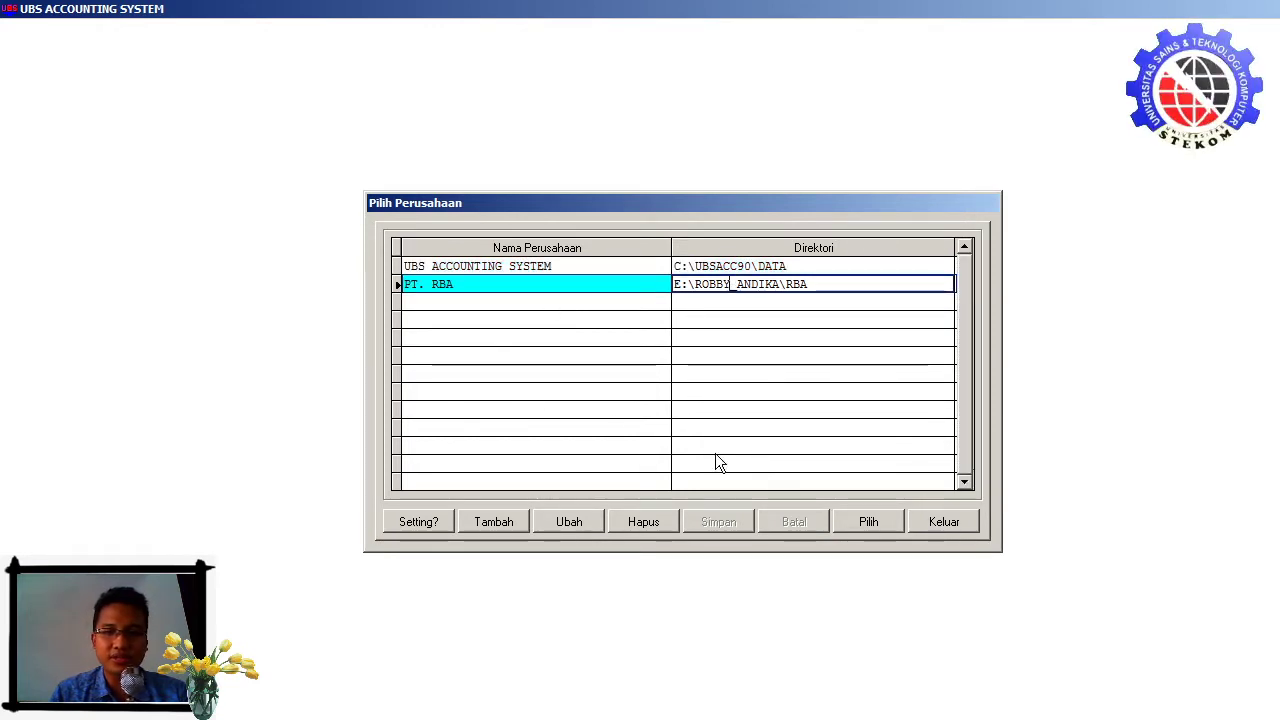
left_click(640, 524)
left_click(647, 403)
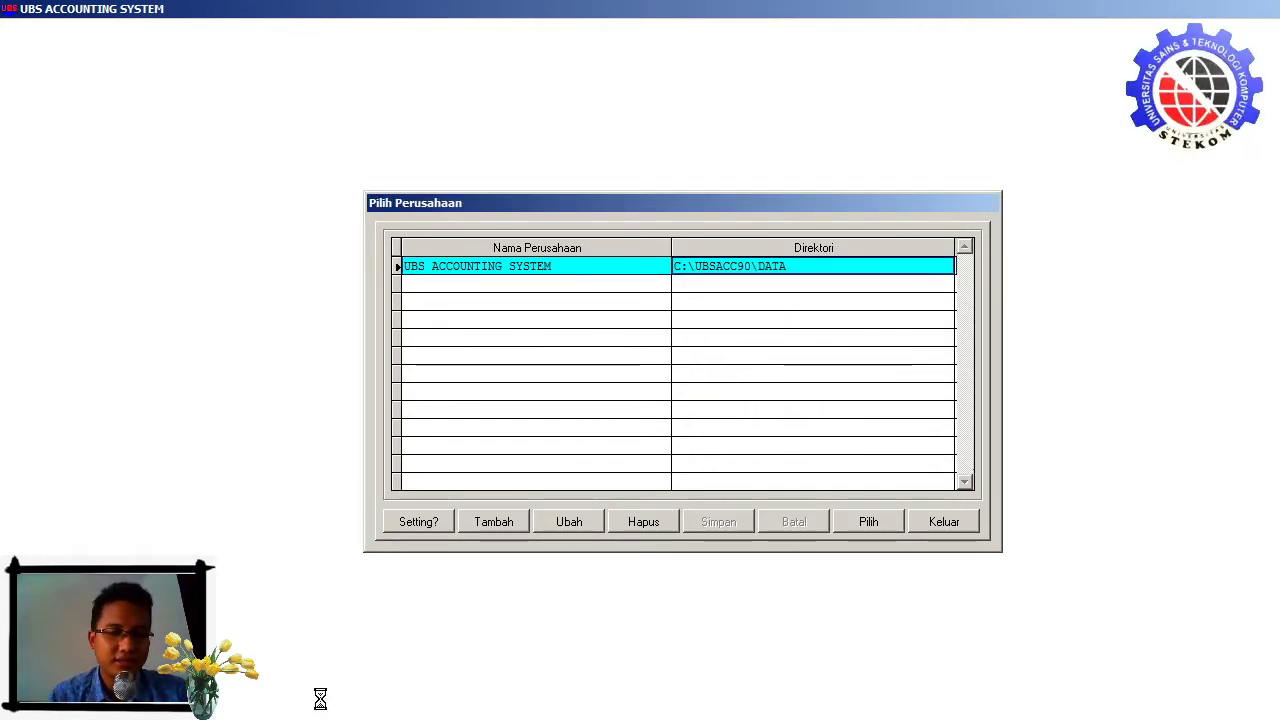
key("alt+Tab")
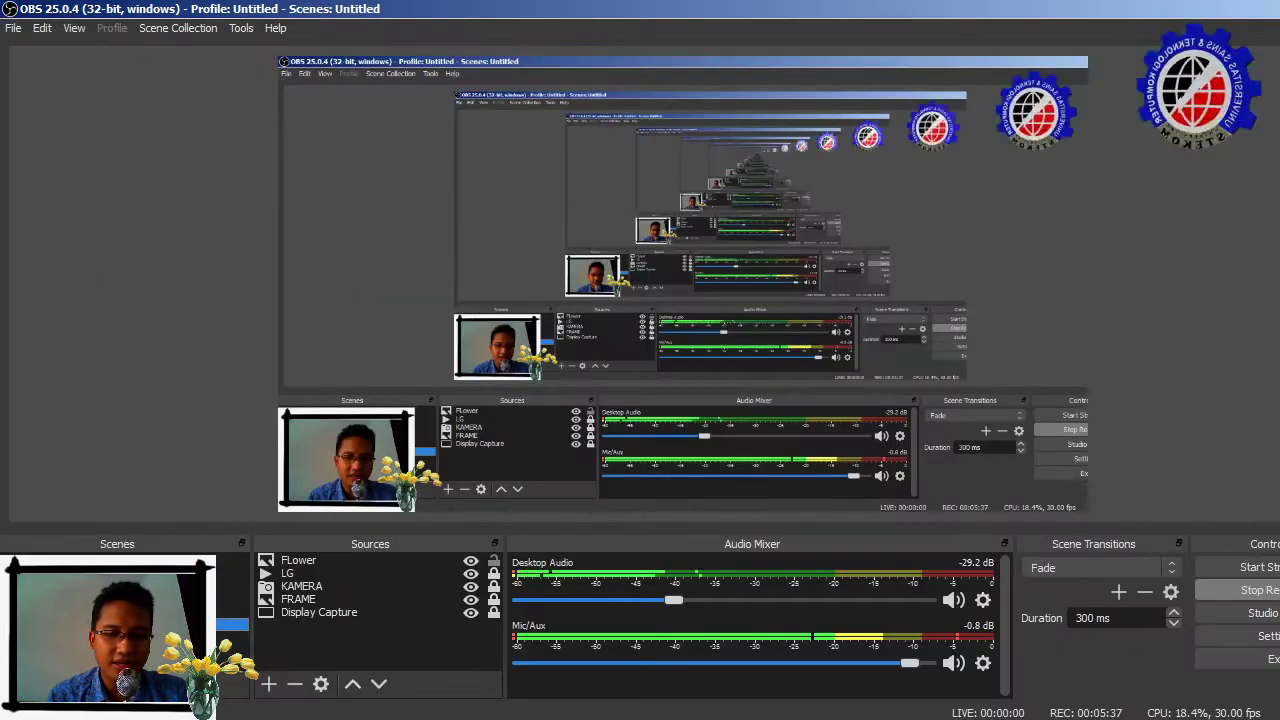
key("alt+Tab")
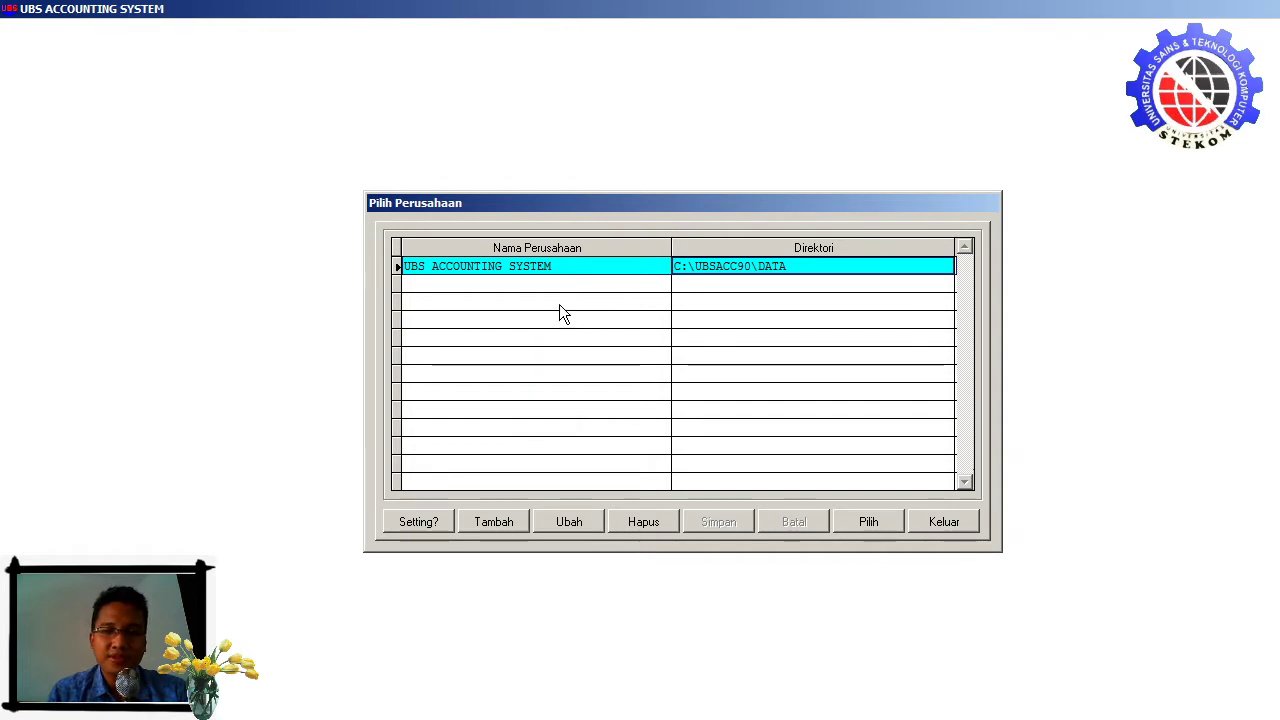
Add a new company entry and enter 'CV. RBA SEJATI' as its name.
left_click(490, 522)
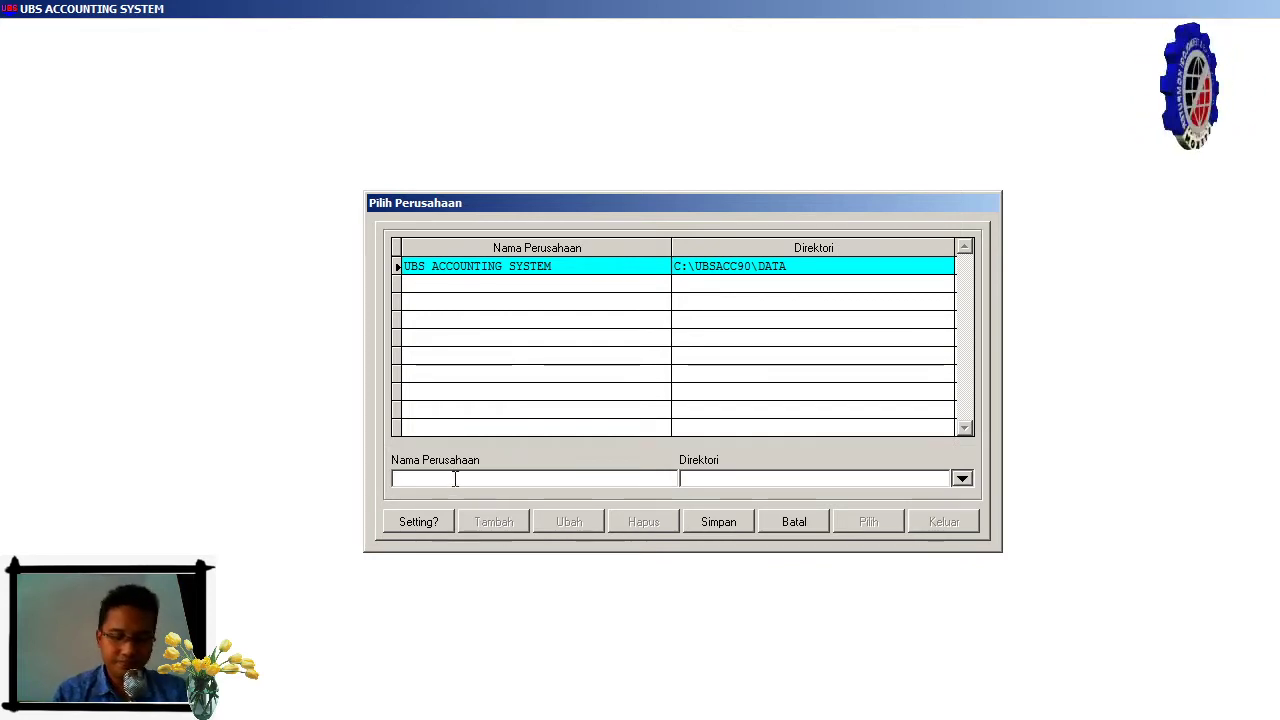
type("C")
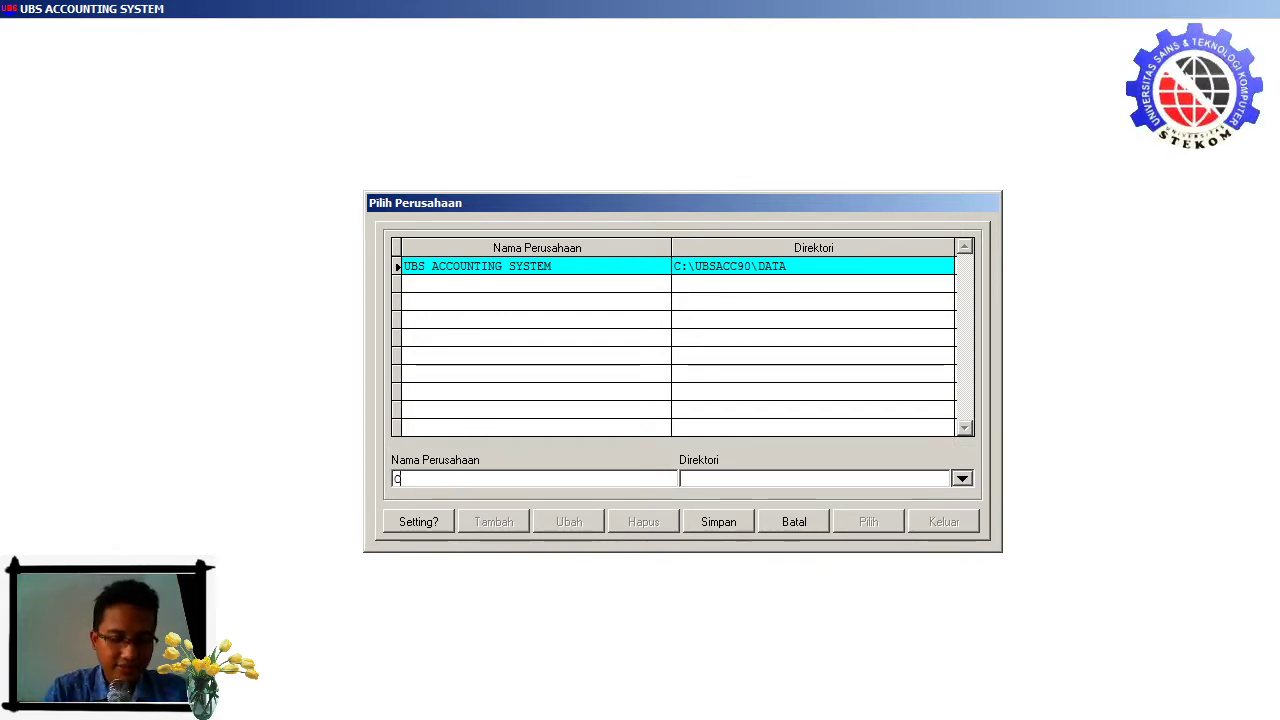
type("V.")
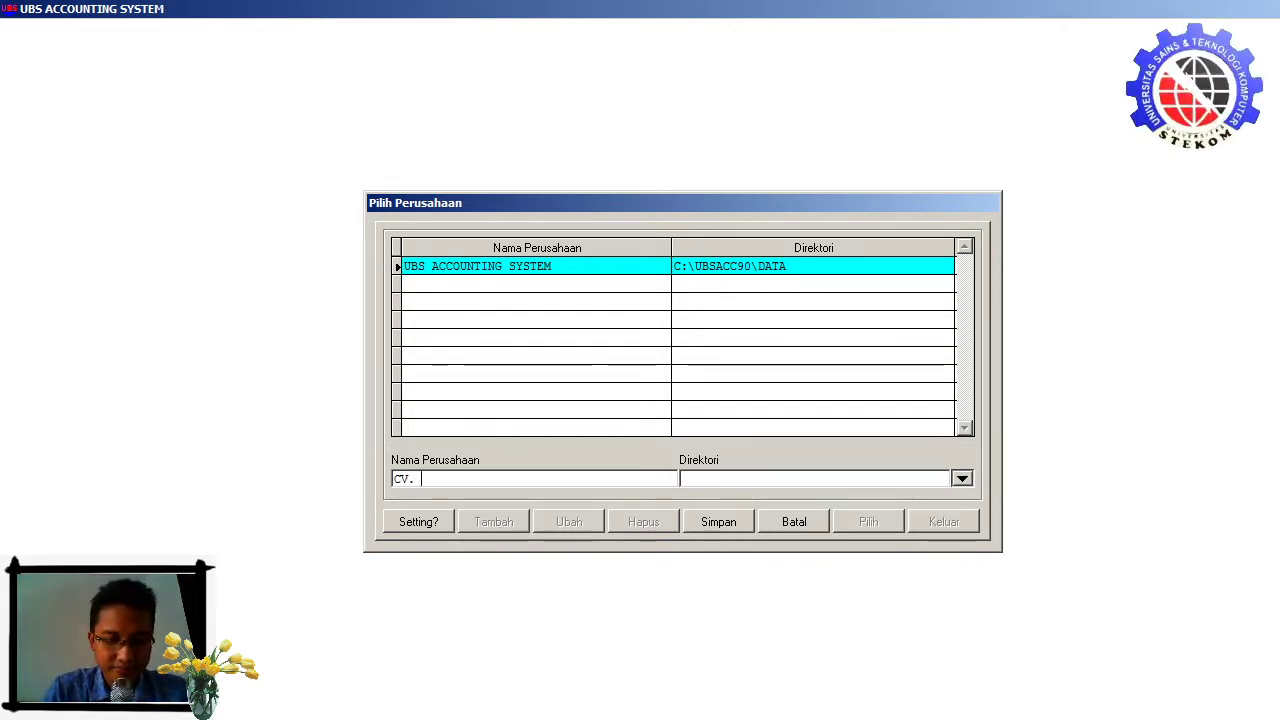
type(" RBA")
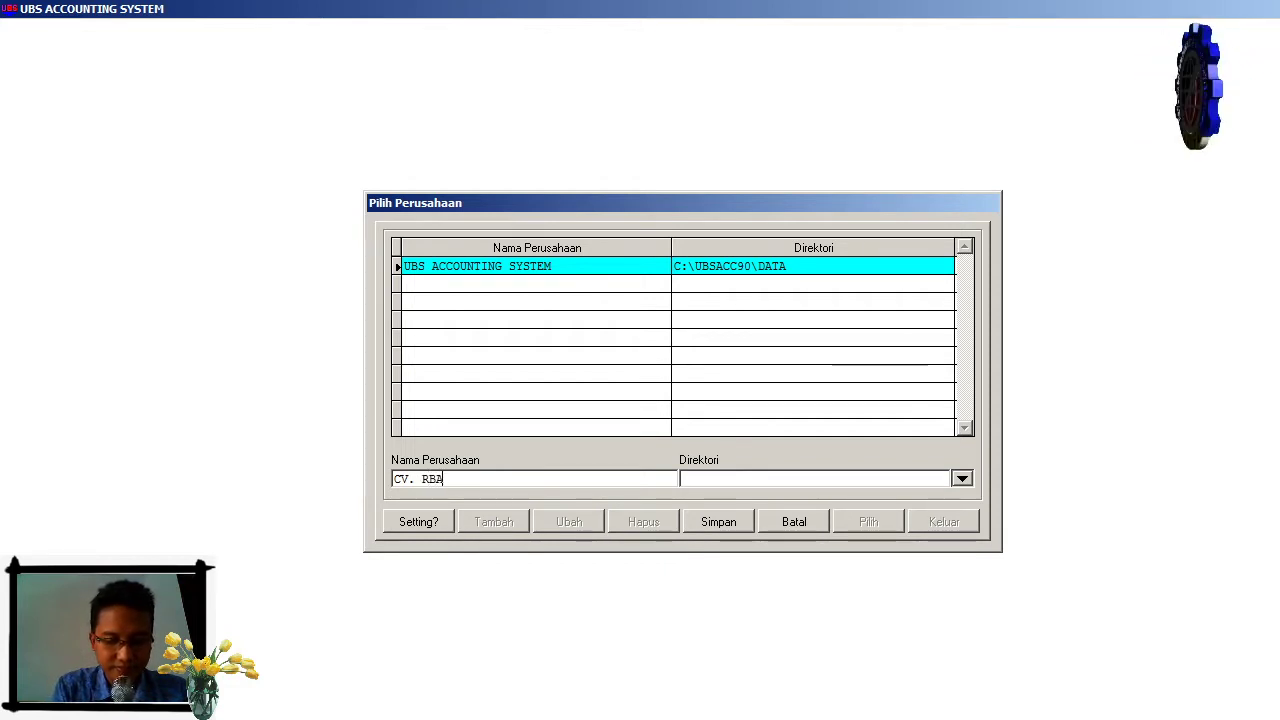
type(" SEJATI")
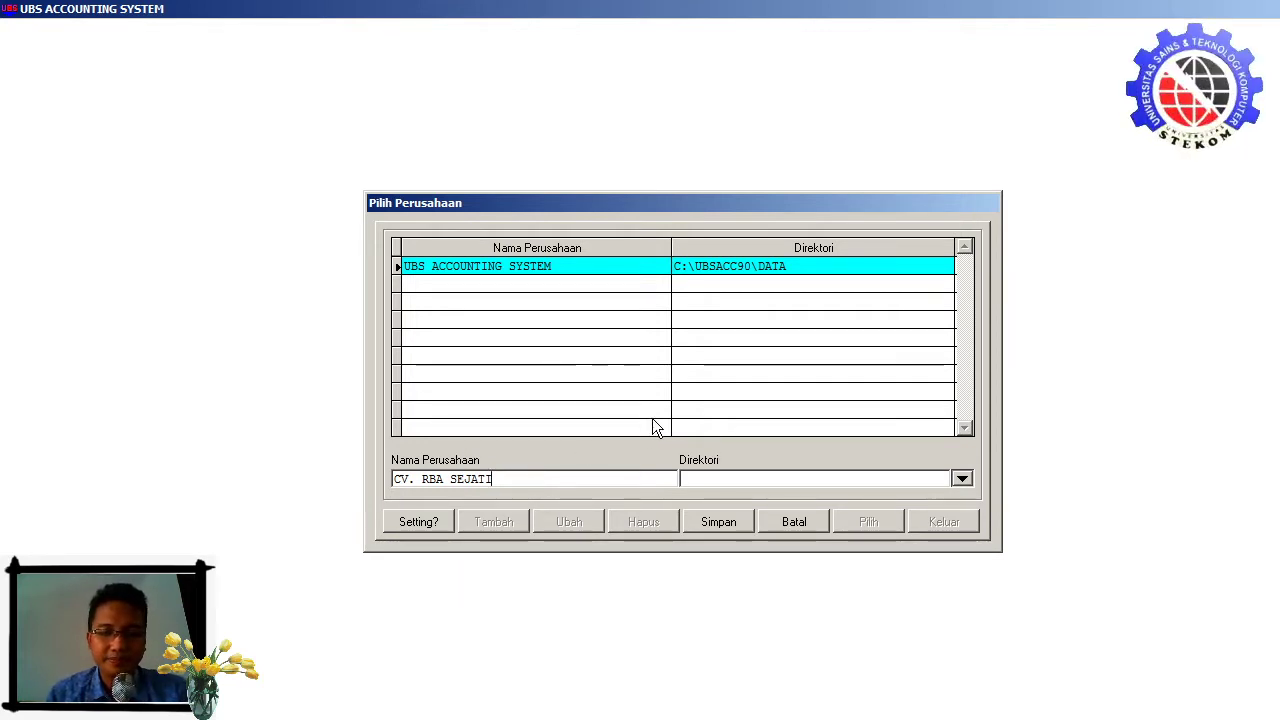
Choose drive E:\ on DATA_2 as the CV. RBA SEJATI data directory.
left_click(961, 478)
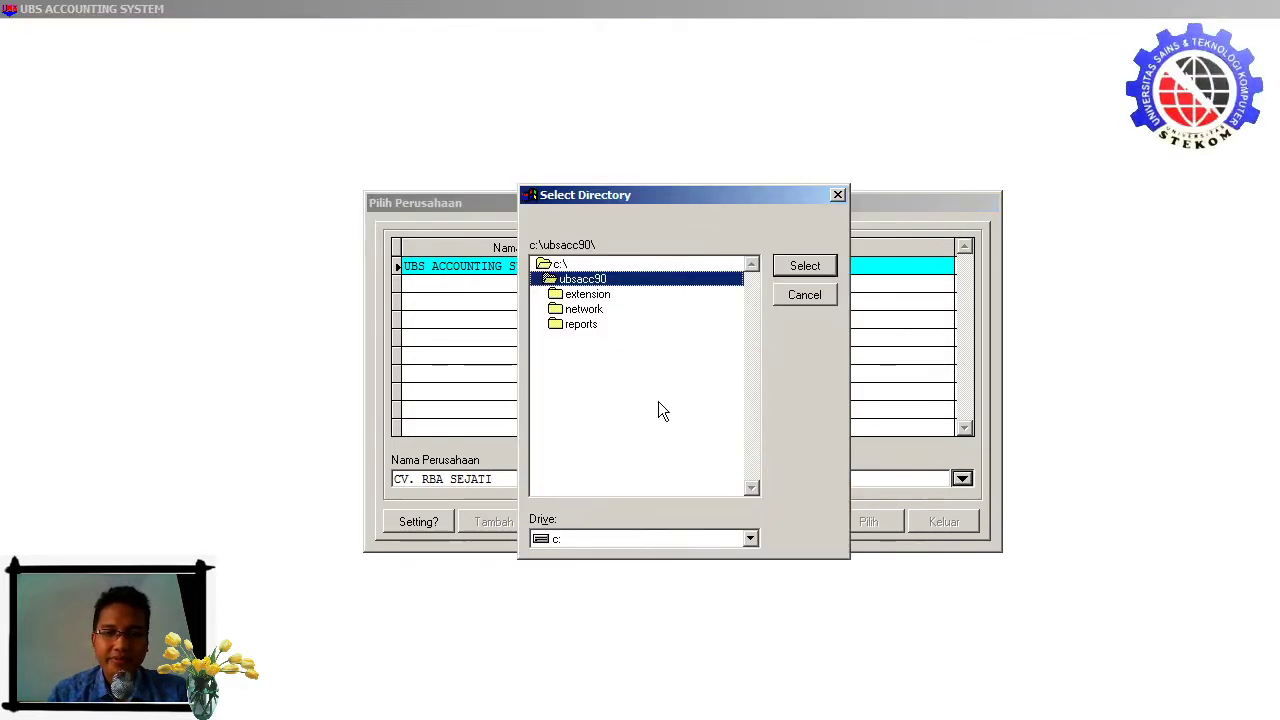
left_click(582, 540)
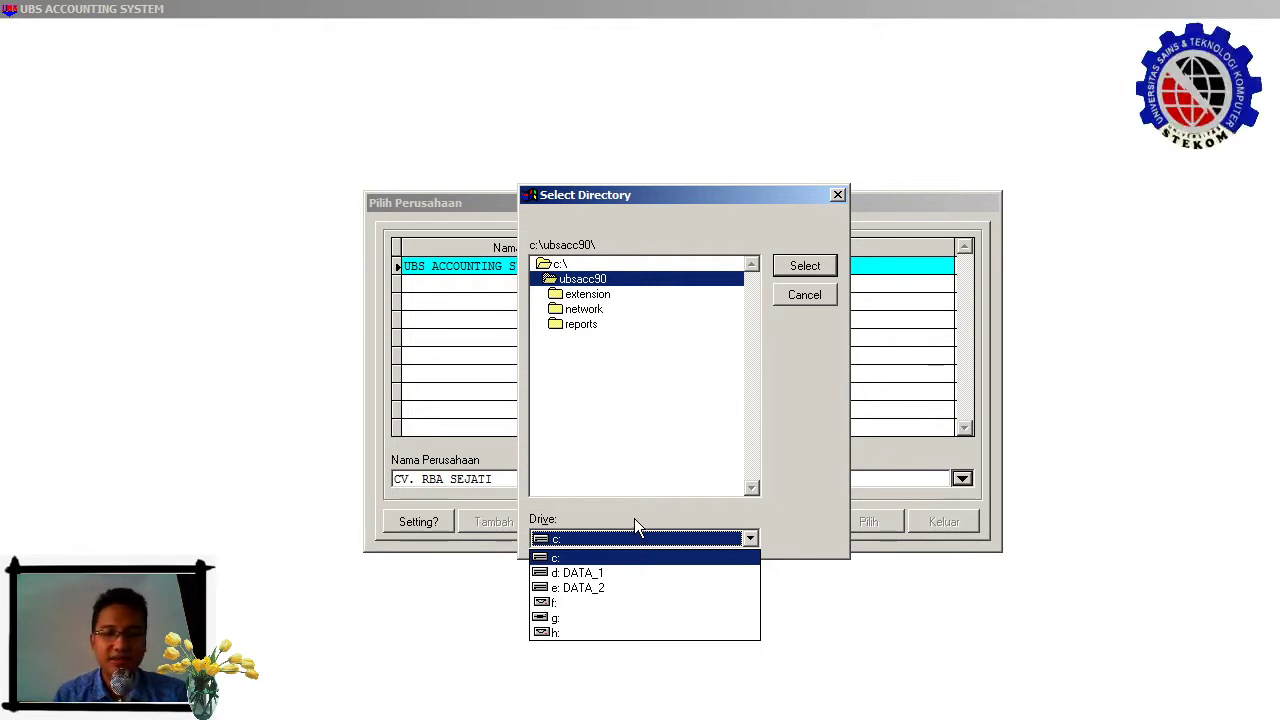
left_click(588, 588)
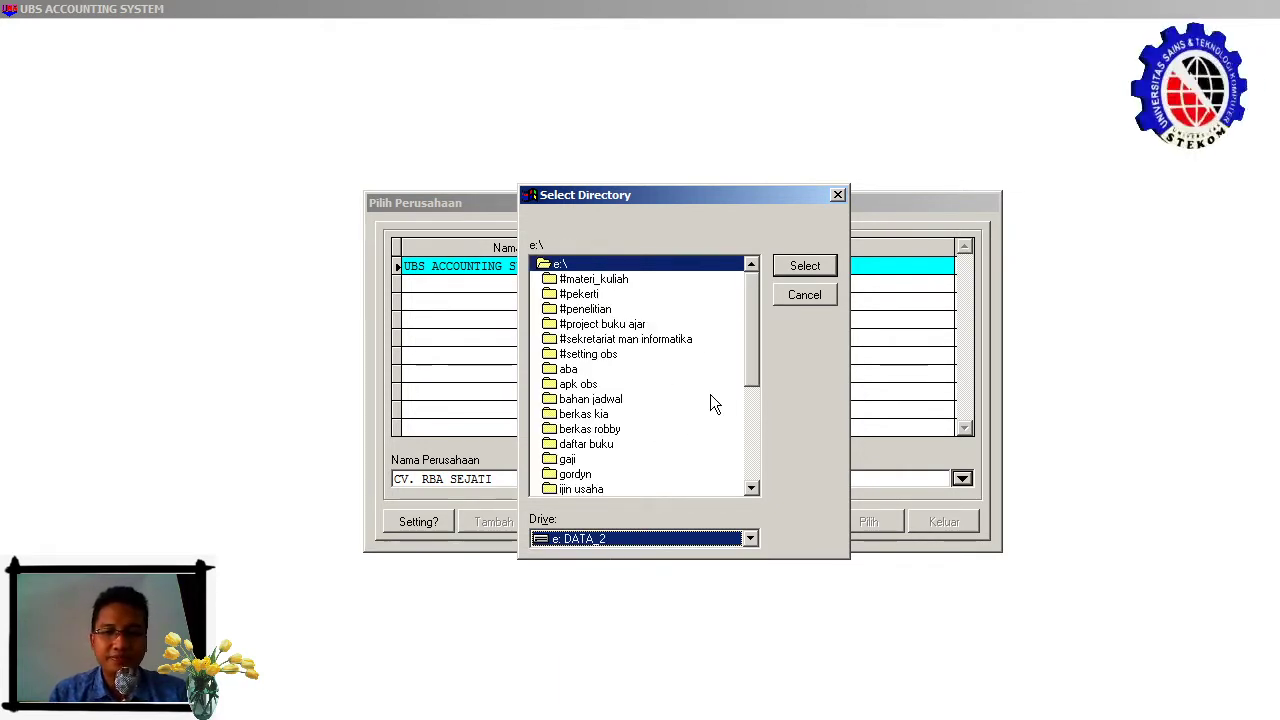
left_click_drag(751, 344, 722, 454)
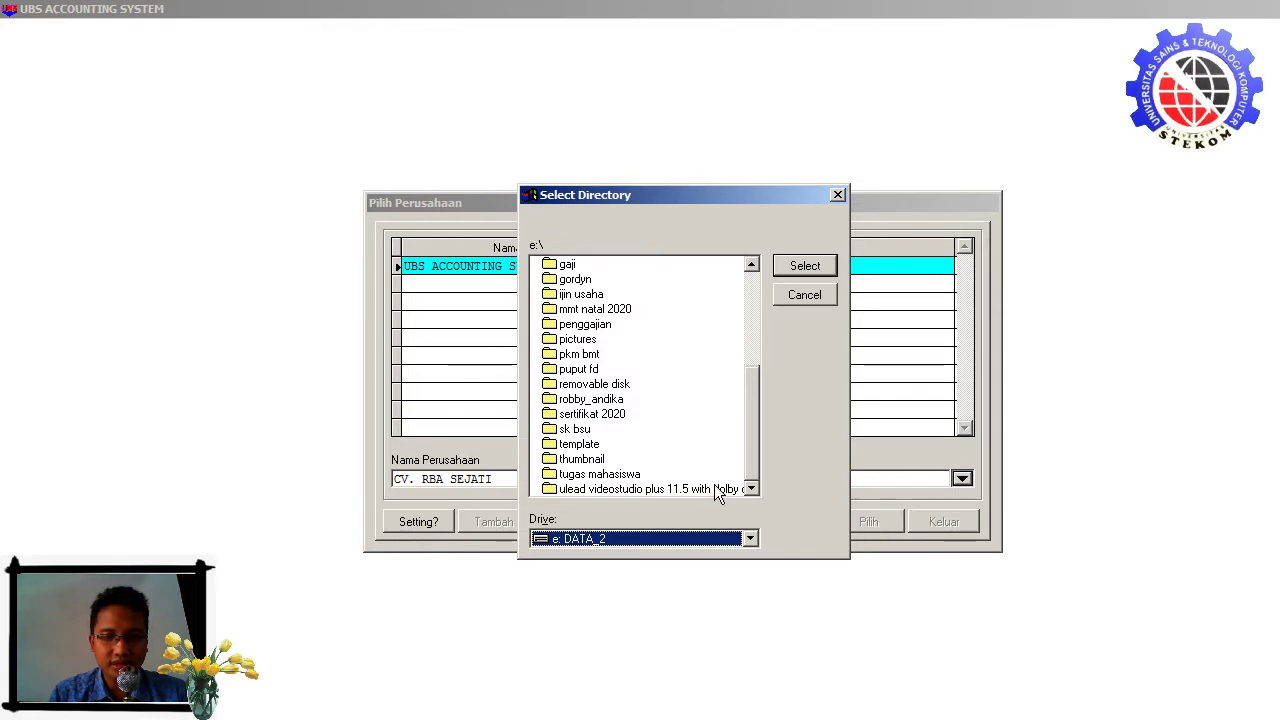
left_click_drag(748, 440, 741, 466)
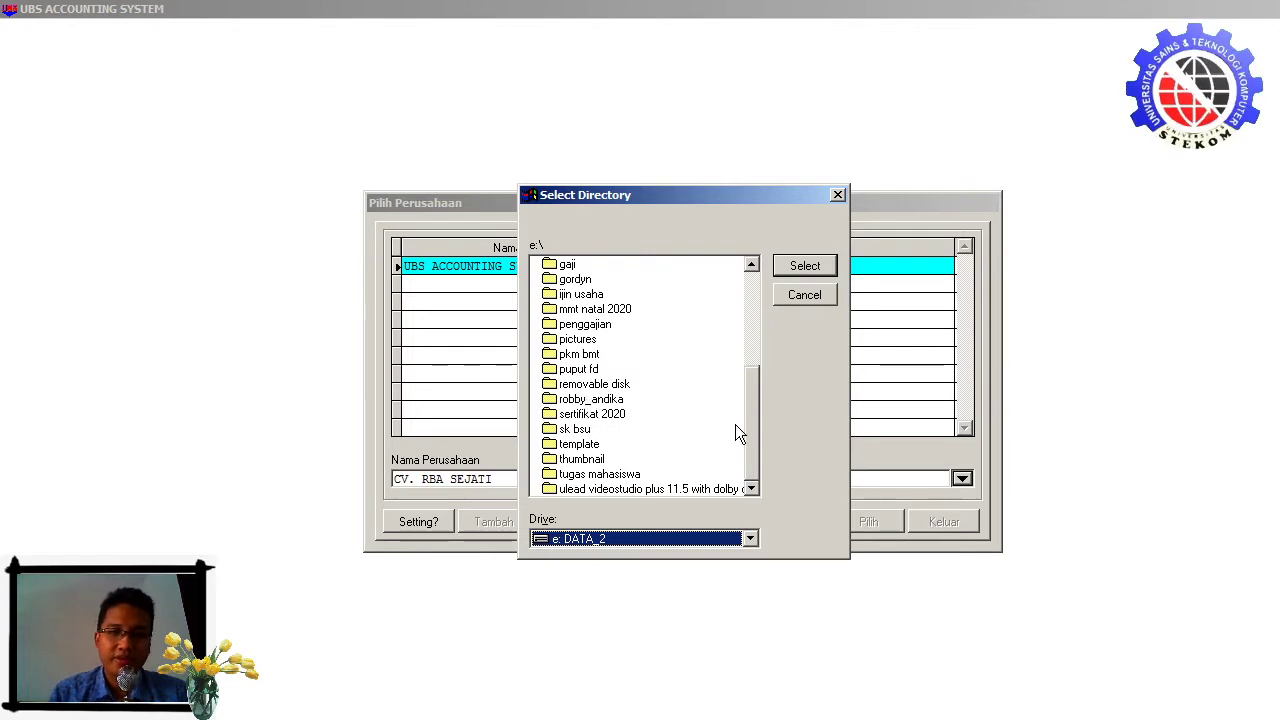
left_click_drag(745, 413, 755, 299)
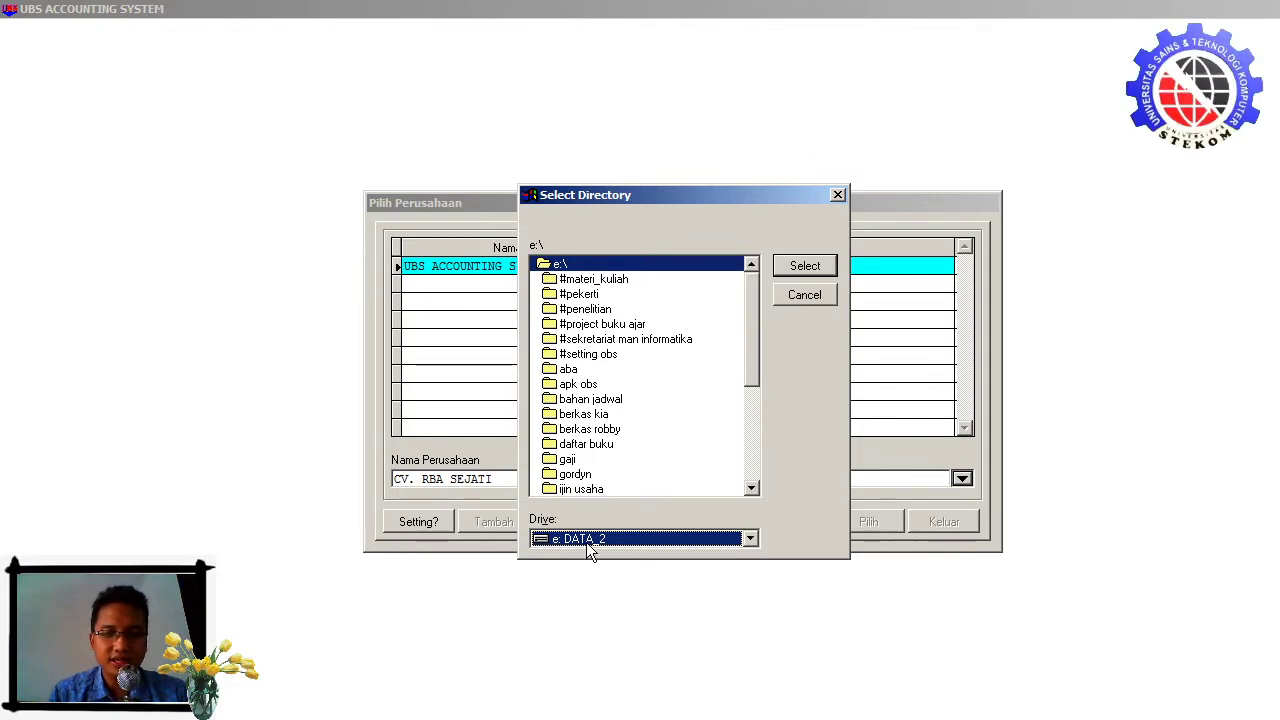
left_click(804, 266)
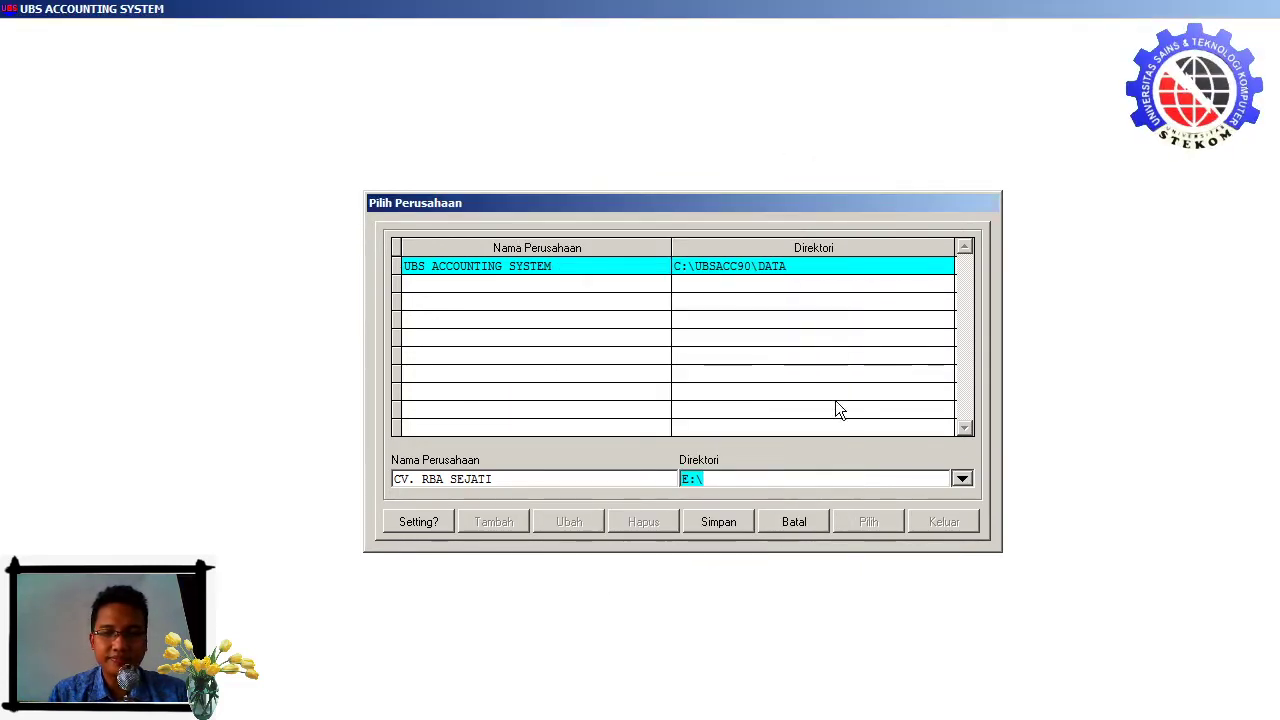
Extend the E:\ directory path with the personal folder name and save the company.
left_click(726, 479)
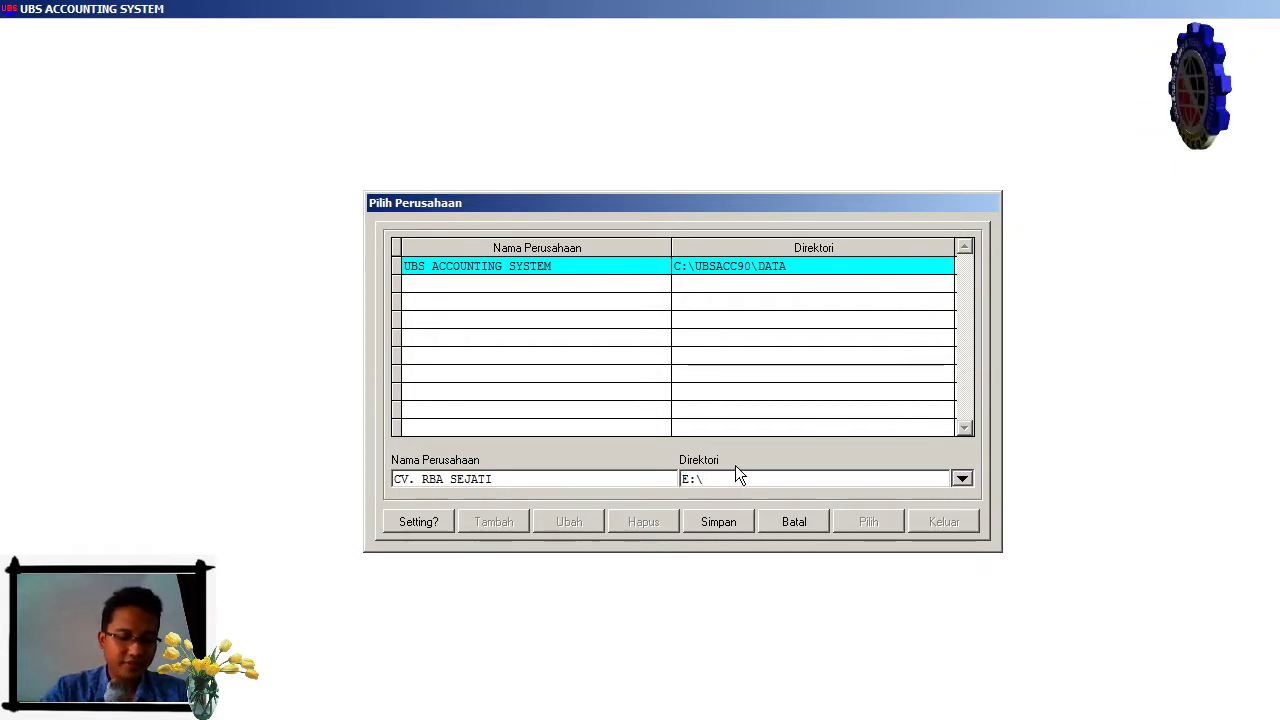
type("R")
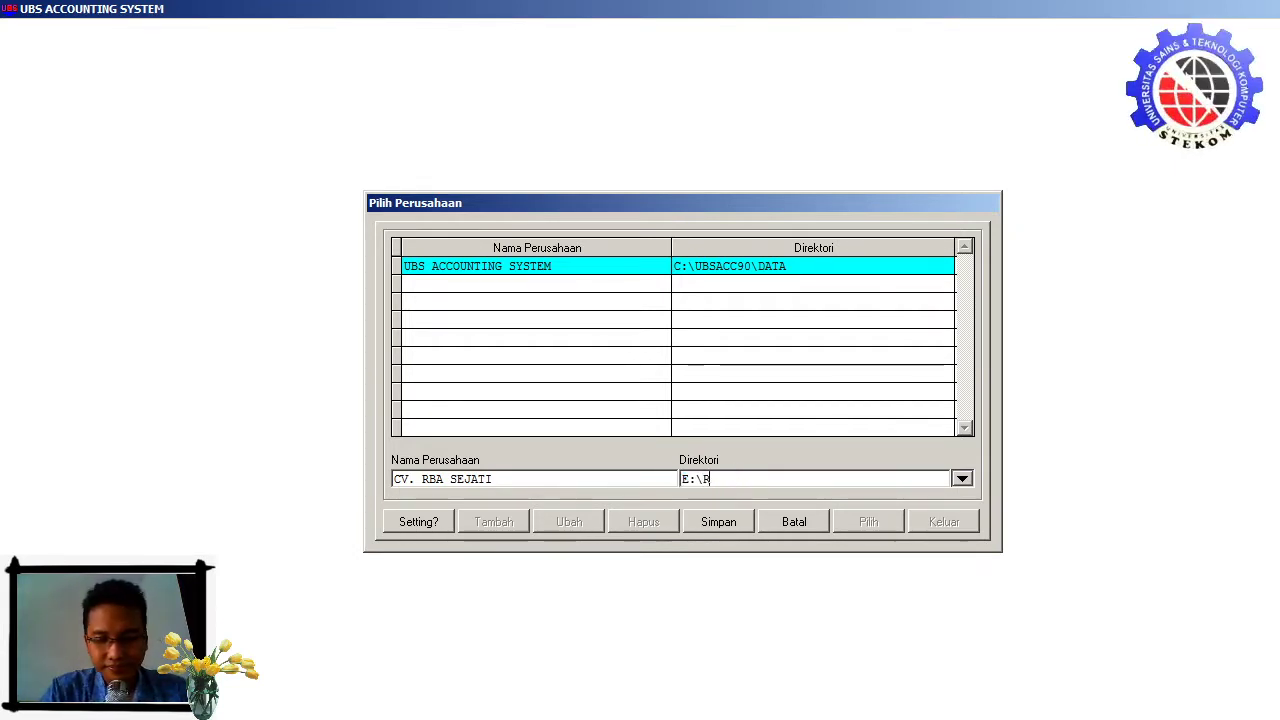
type("OBBY")
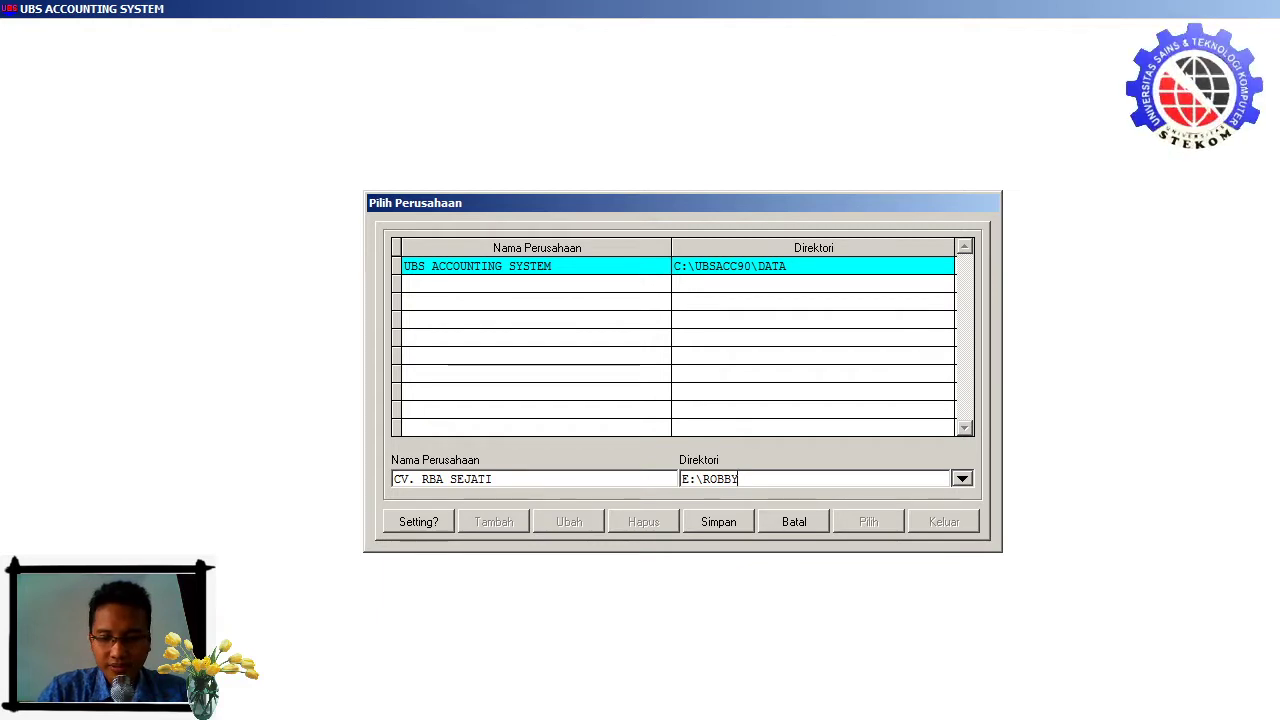
type("-AN")
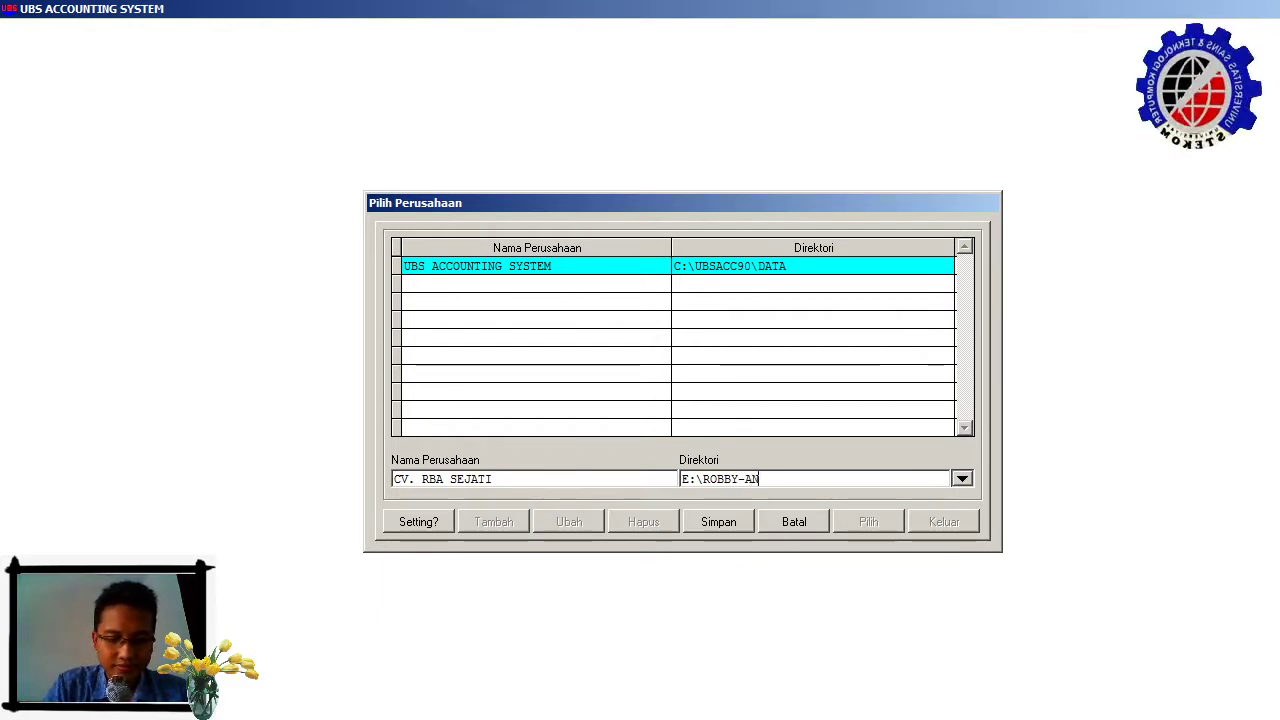
type("DIKA\\RBA")
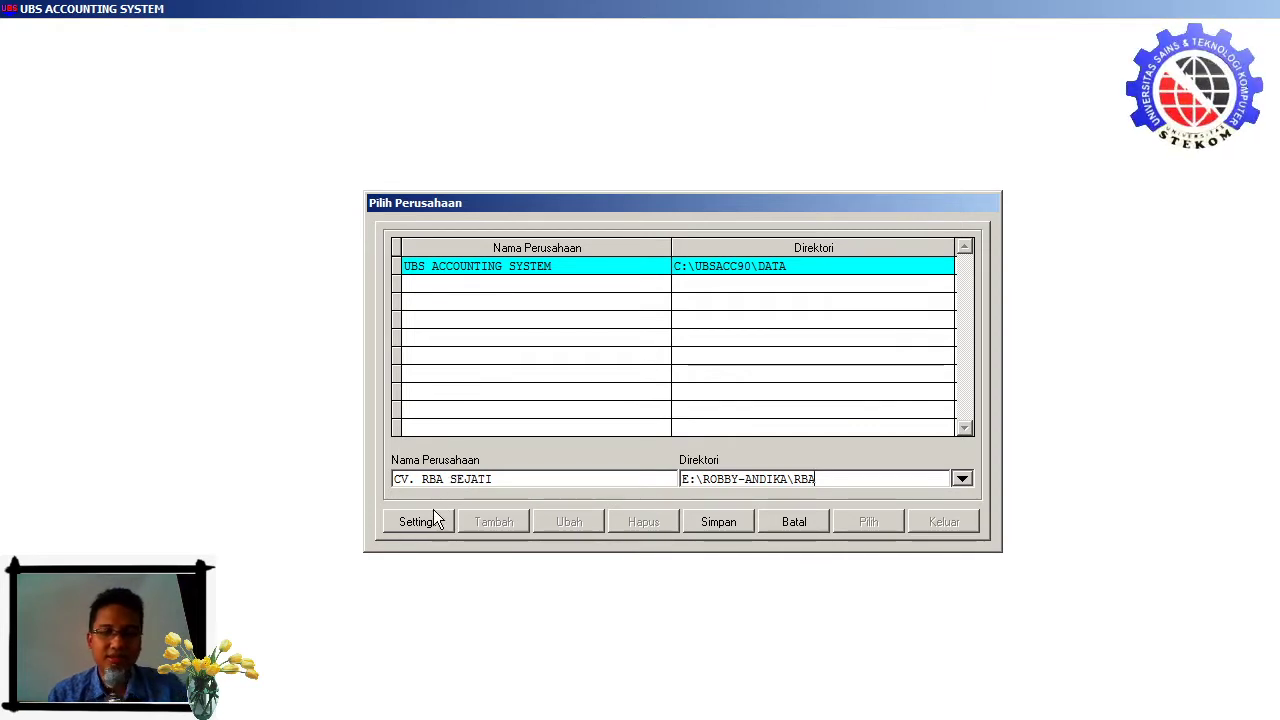
left_click(715, 527)
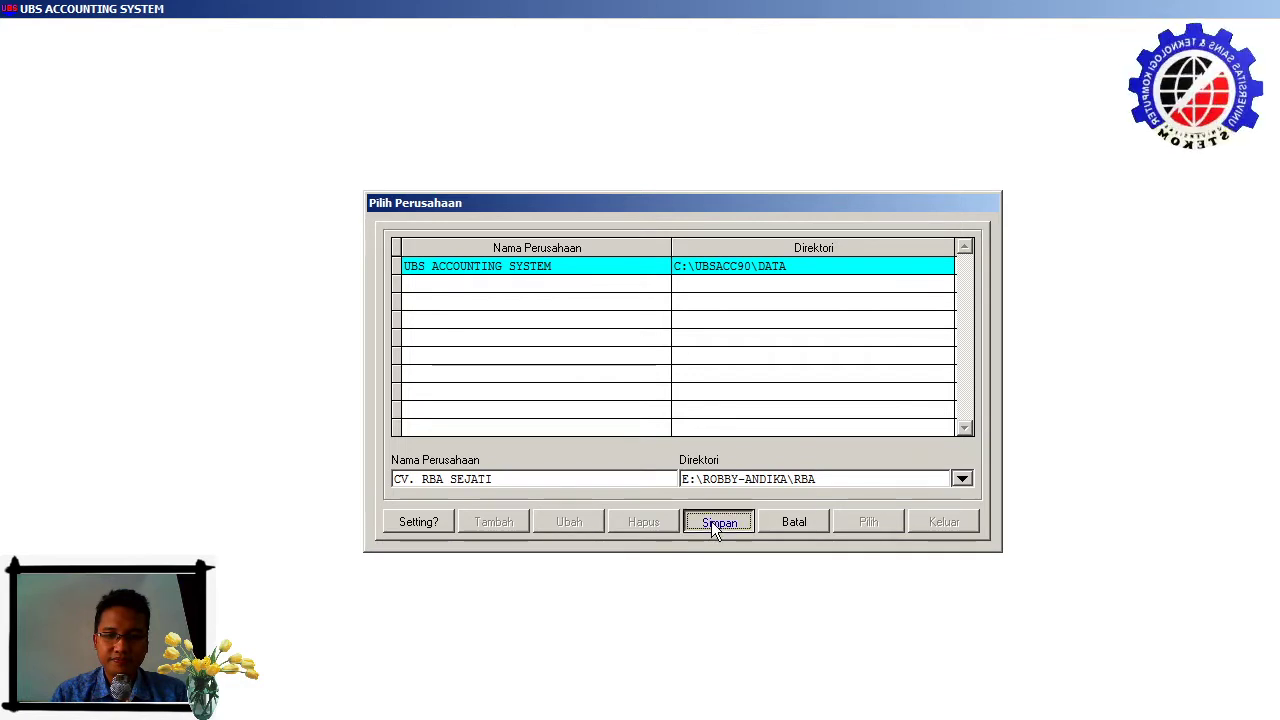
Select CV. RBA SEJATI and confirm generating its data files, reaching the Versi 9.0 login.
left_click(793, 522)
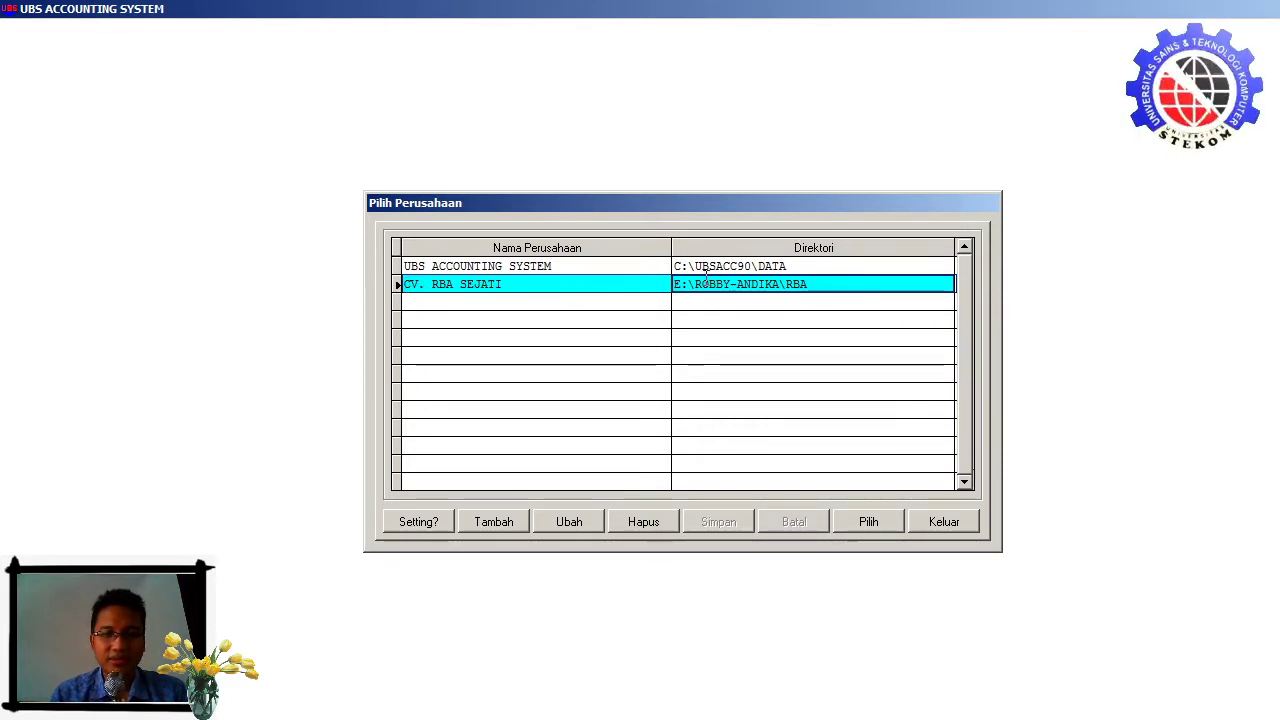
left_click(876, 521)
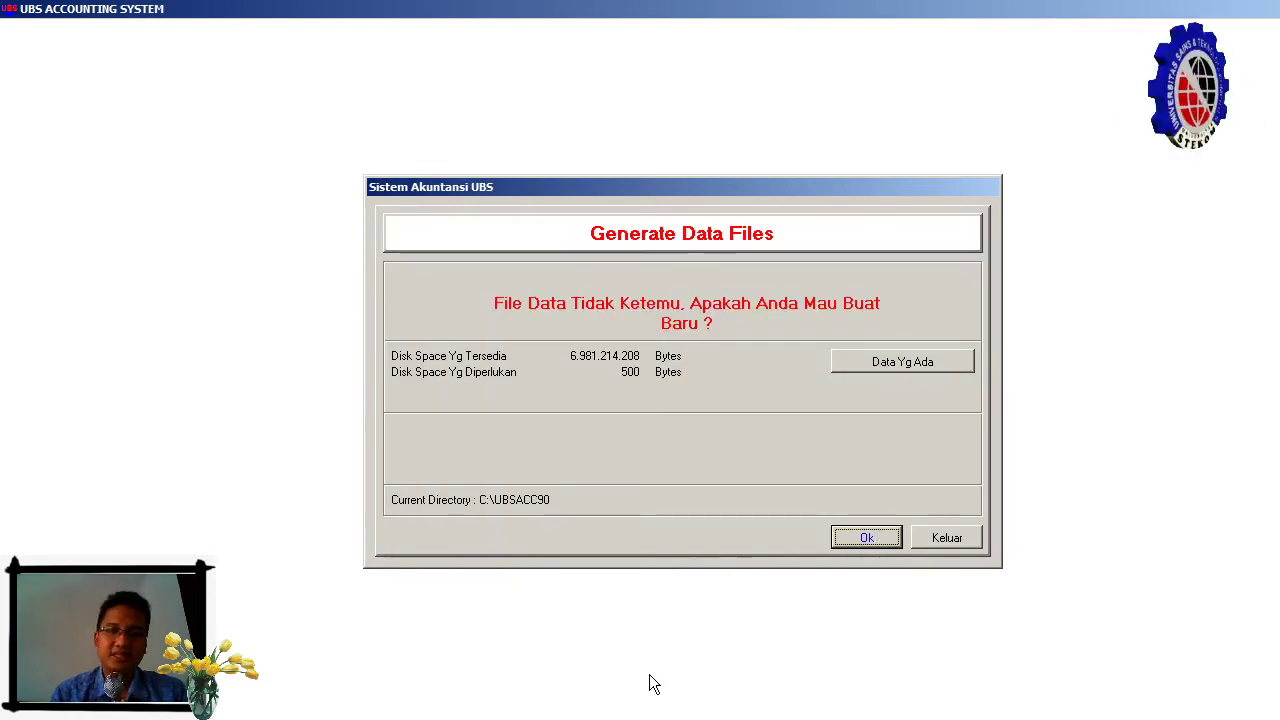
left_click(856, 539)
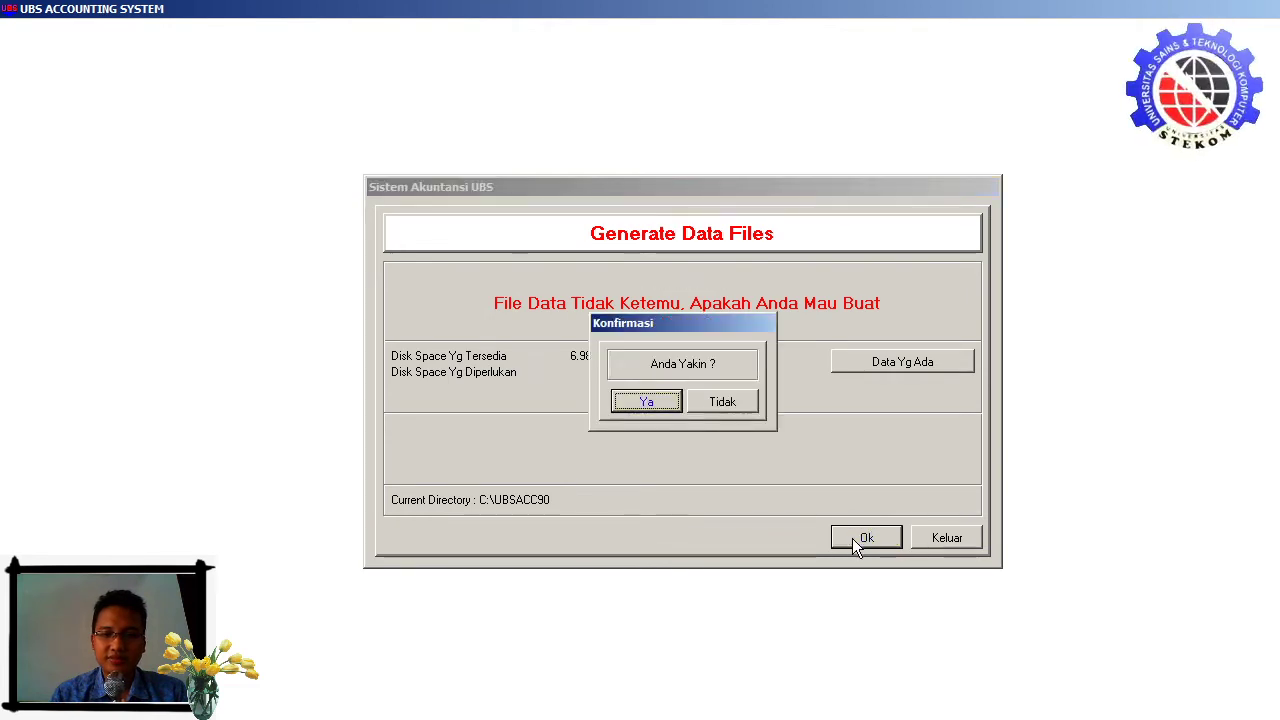
left_click(646, 403)
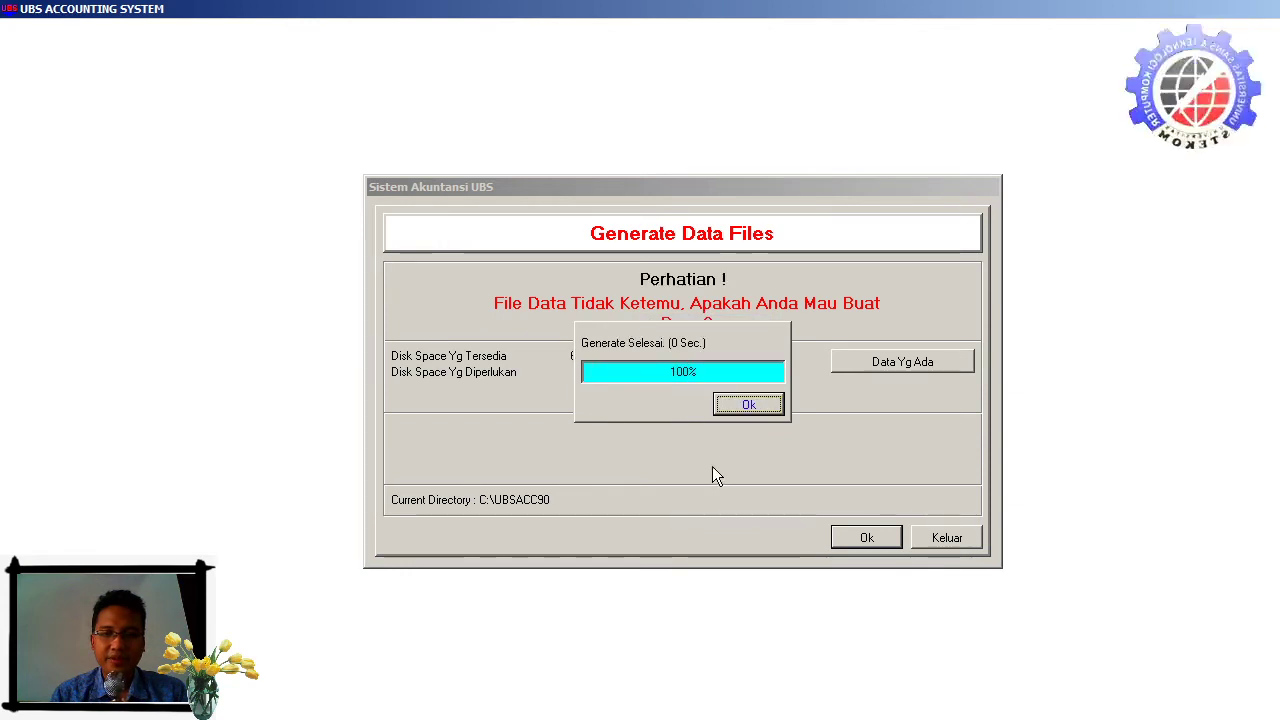
left_click(758, 405)
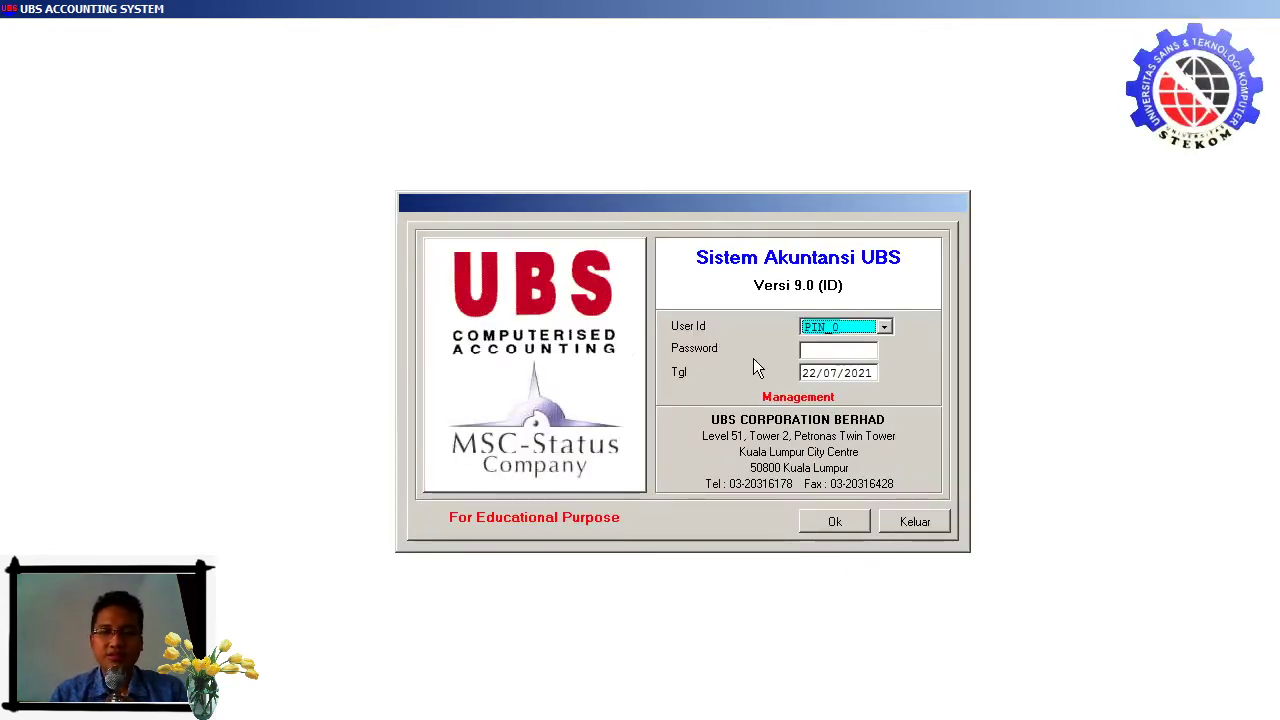
Enter the three-character password for the preselected management user.
left_click(804, 352)
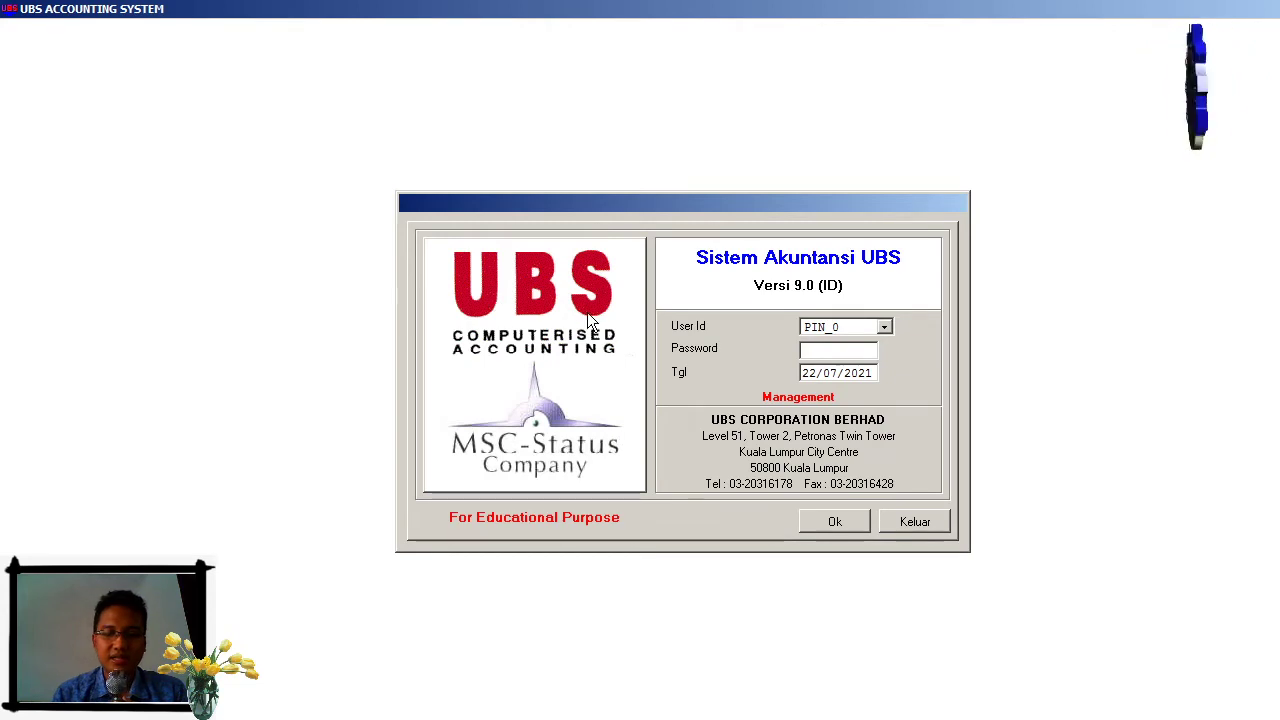
type("***")
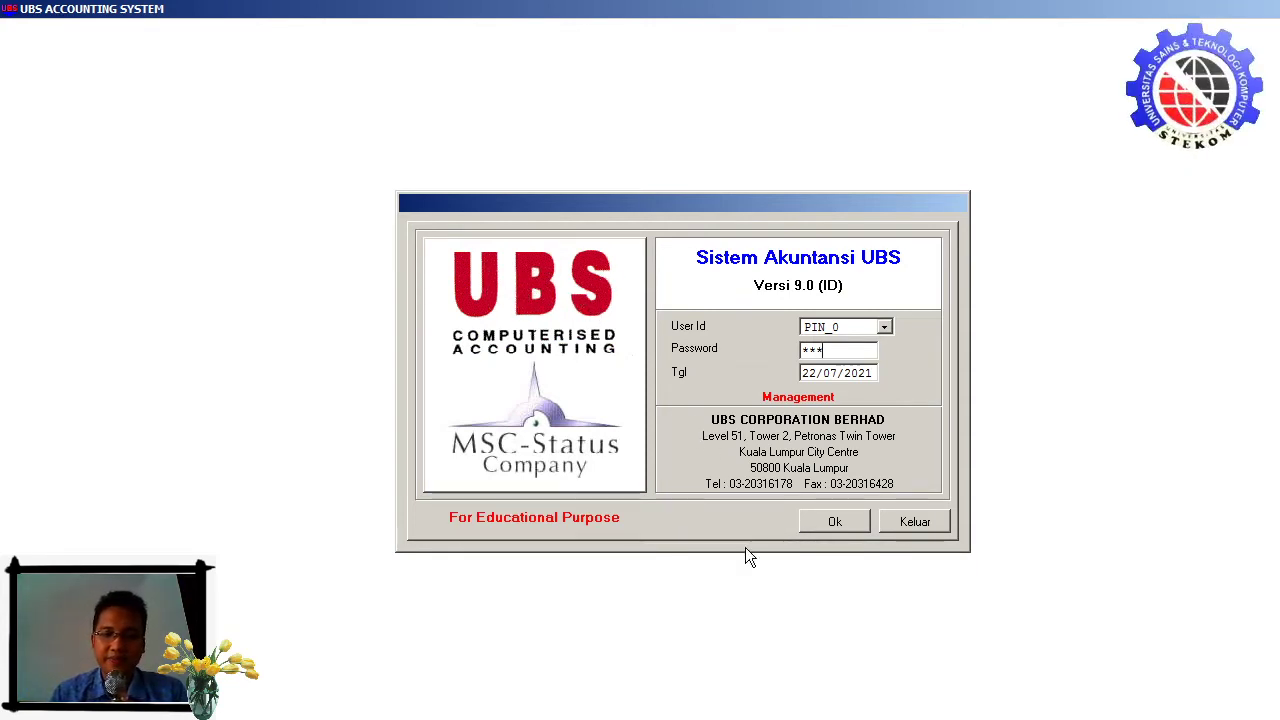
Log in and expand the Master menu to reveal Input No. Perkiraan.
left_click(836, 524)
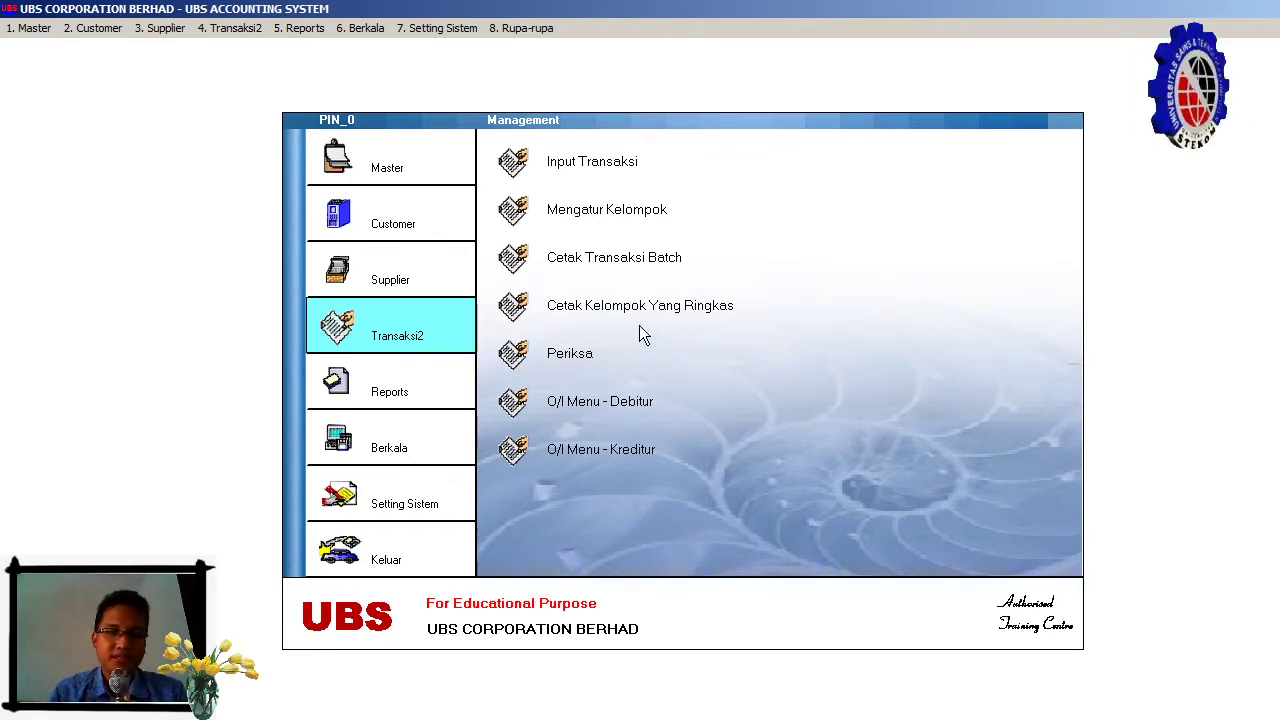
left_click(390, 170)
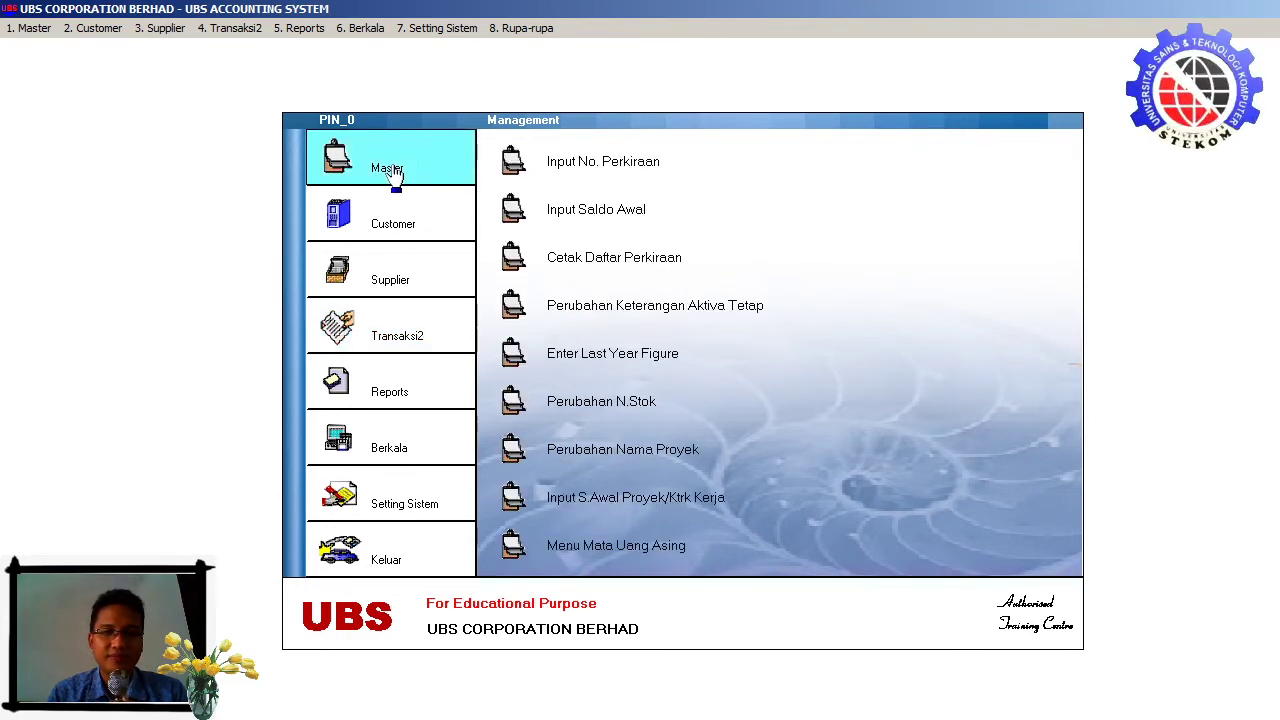
Start a new account 1111/001 named KAS DI PERSH., classed as F.Aktiva Lancar.
left_click(601, 163)
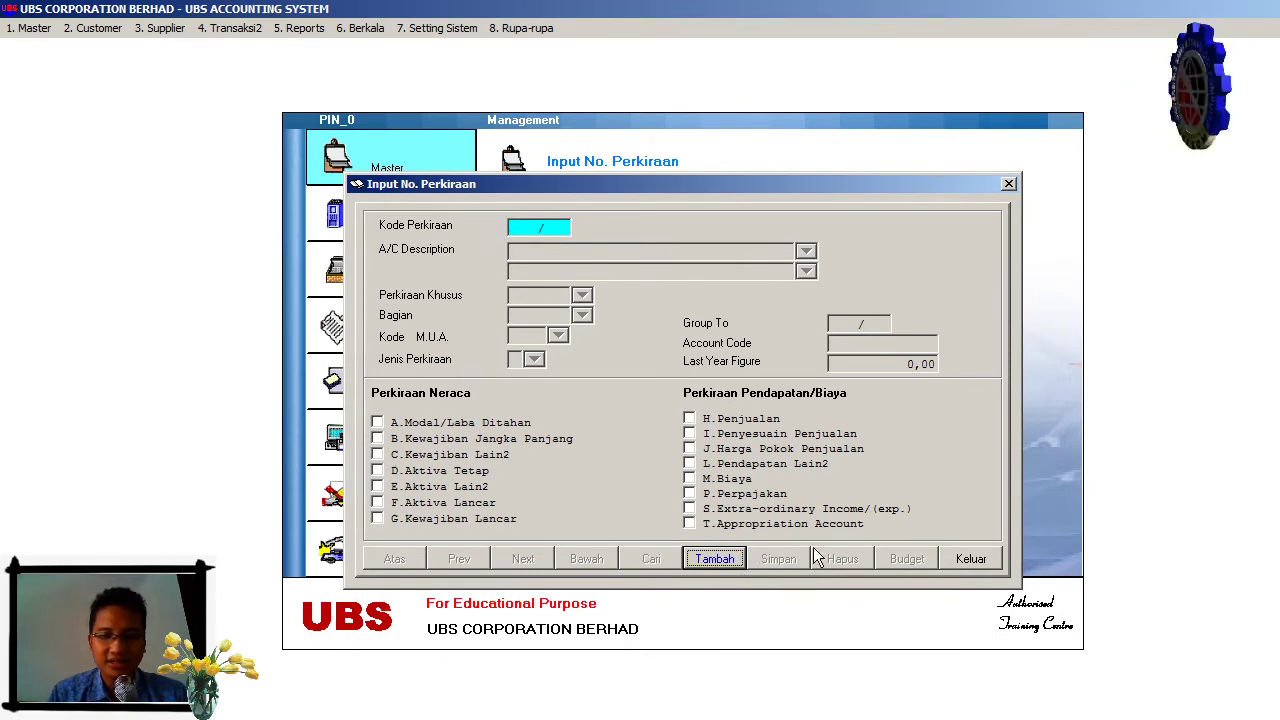
left_click(714, 562)
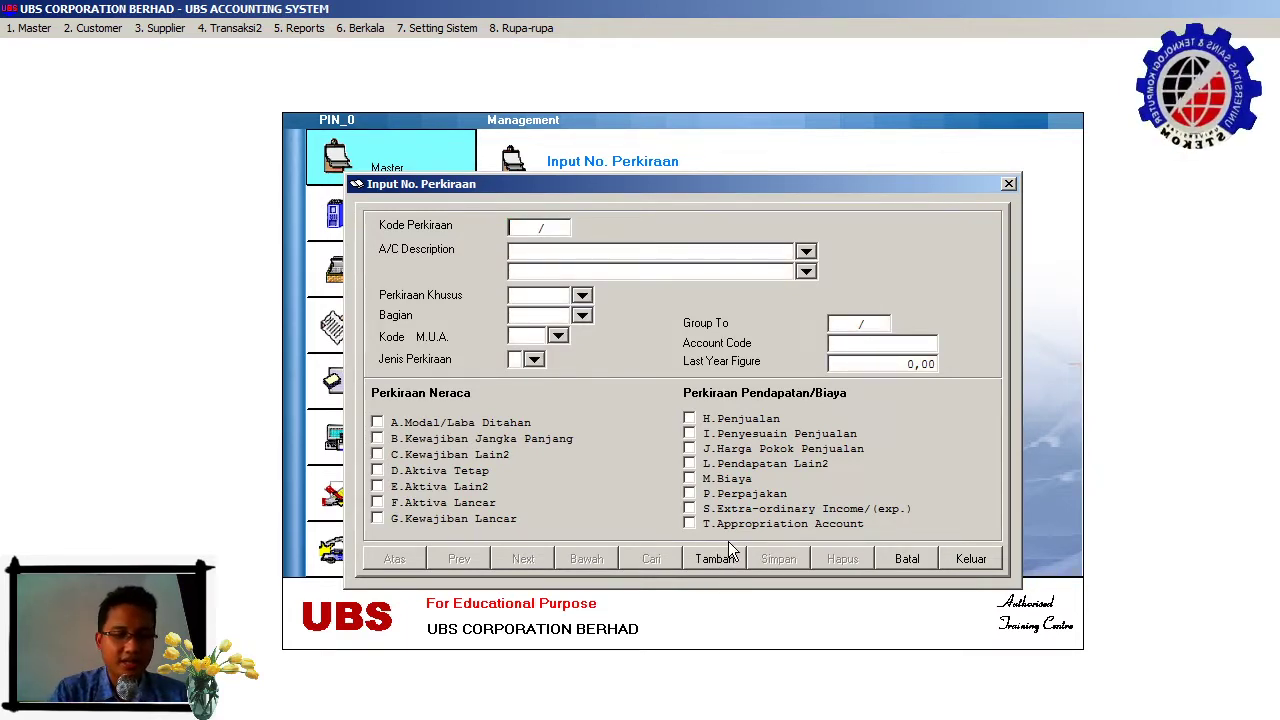
type("1111/")
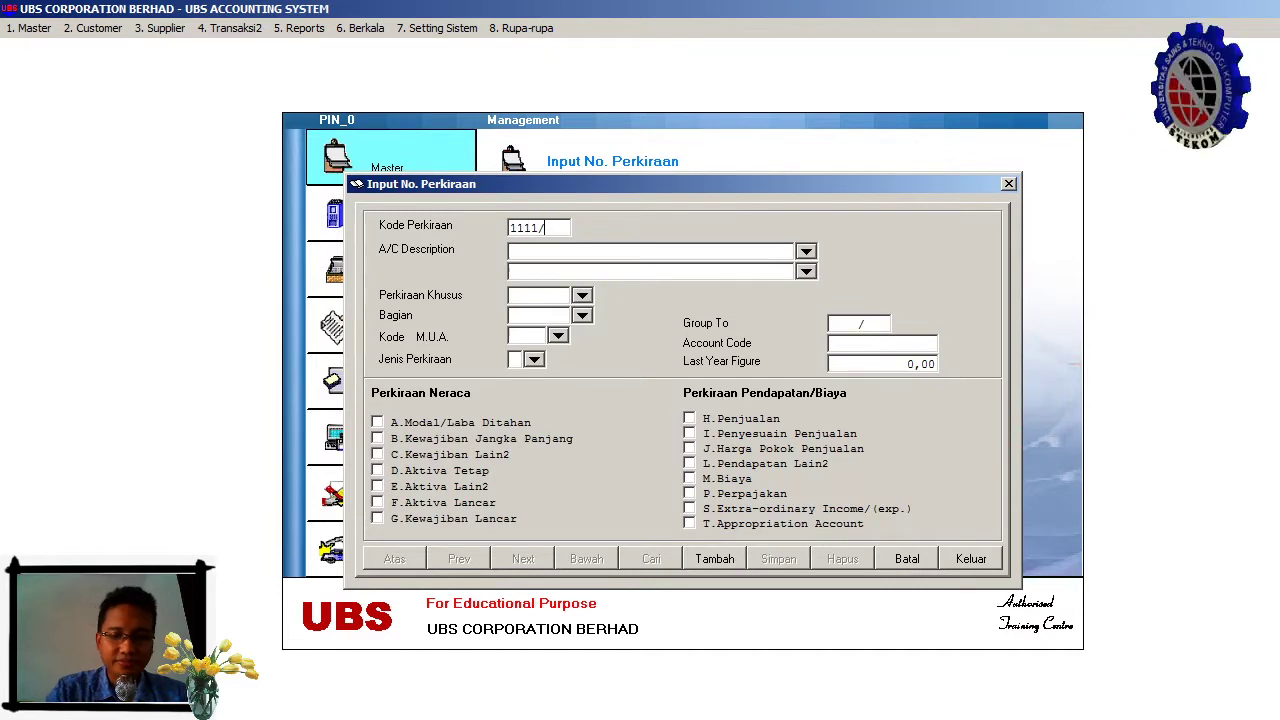
type("001")
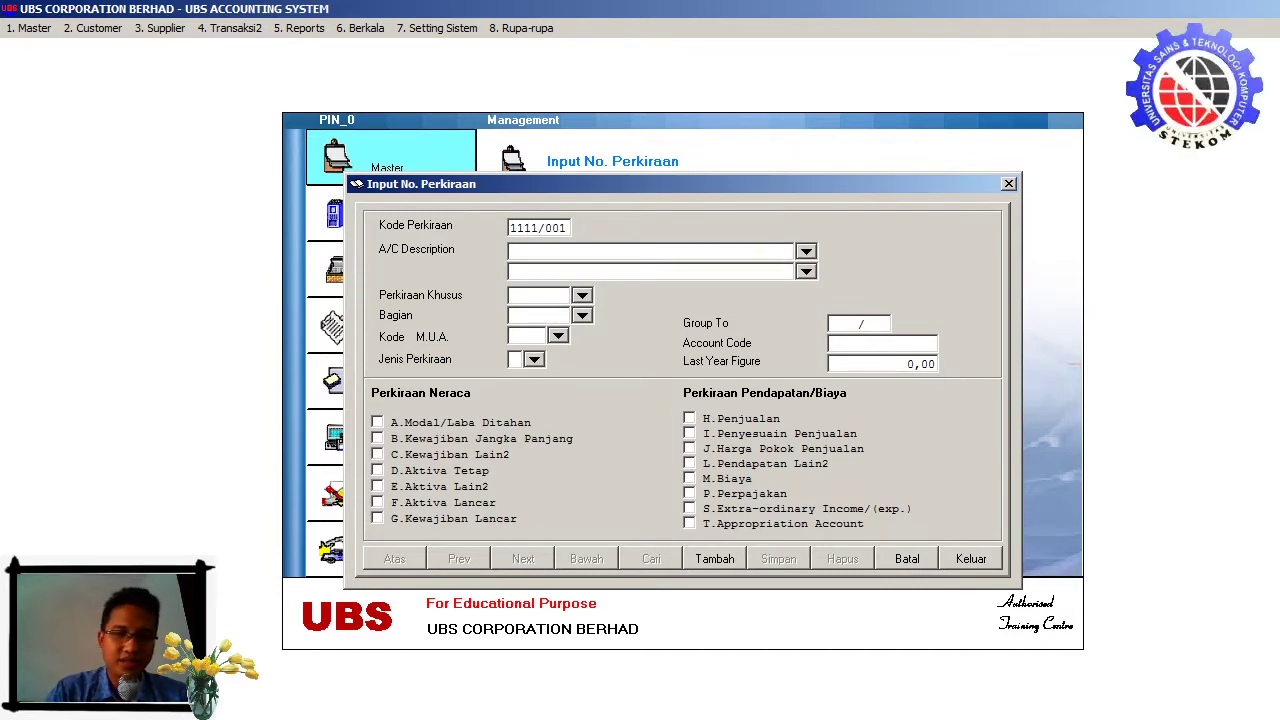
key("Return")
type("KAS DI ")
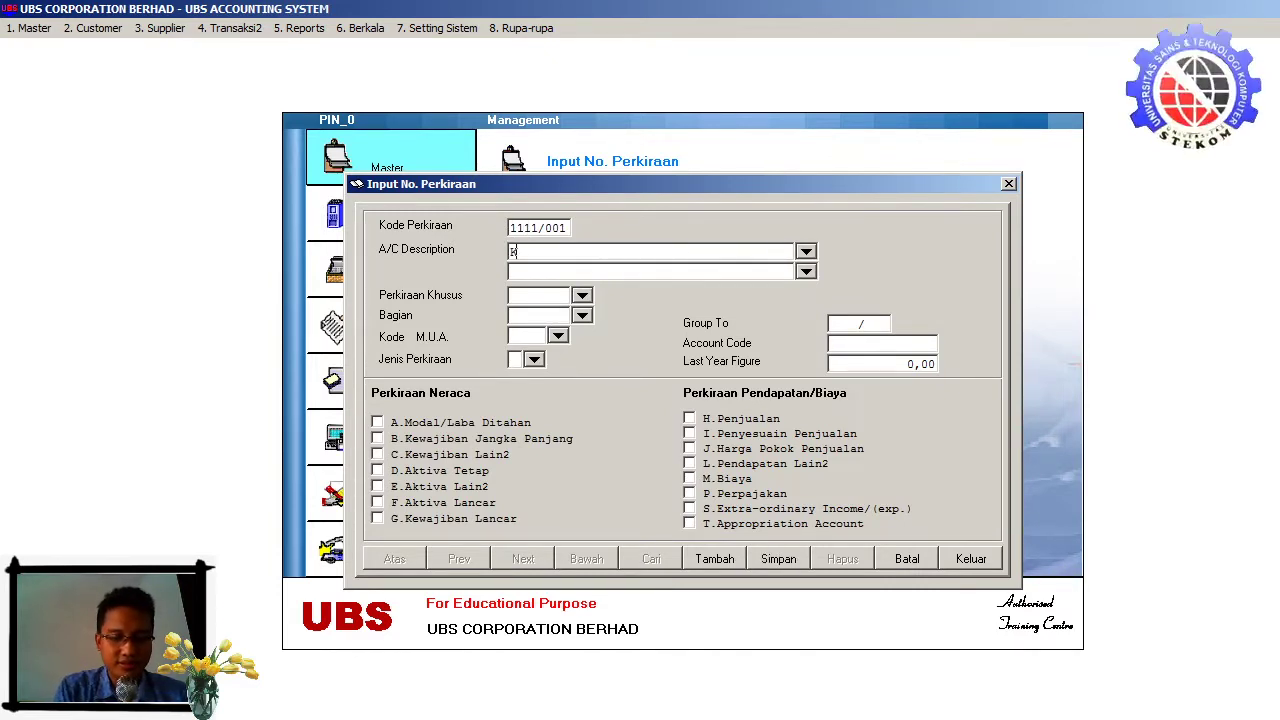
type("PERSE")
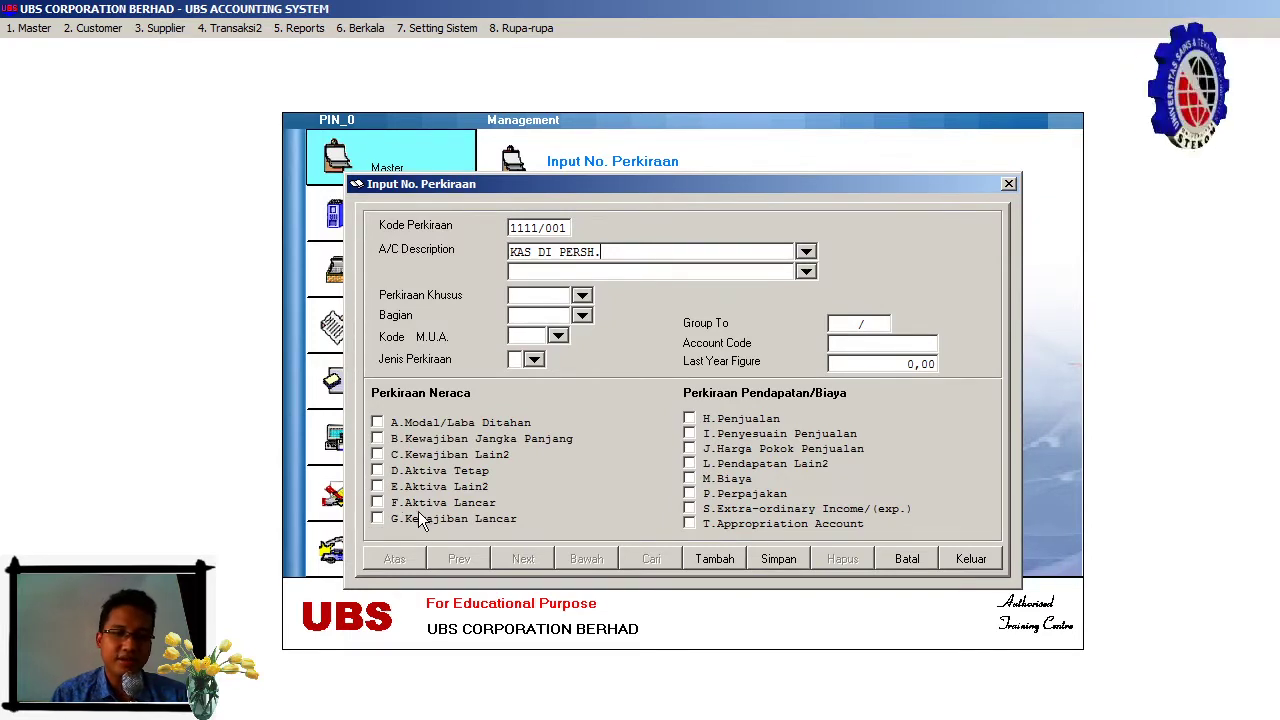
left_click(378, 503)
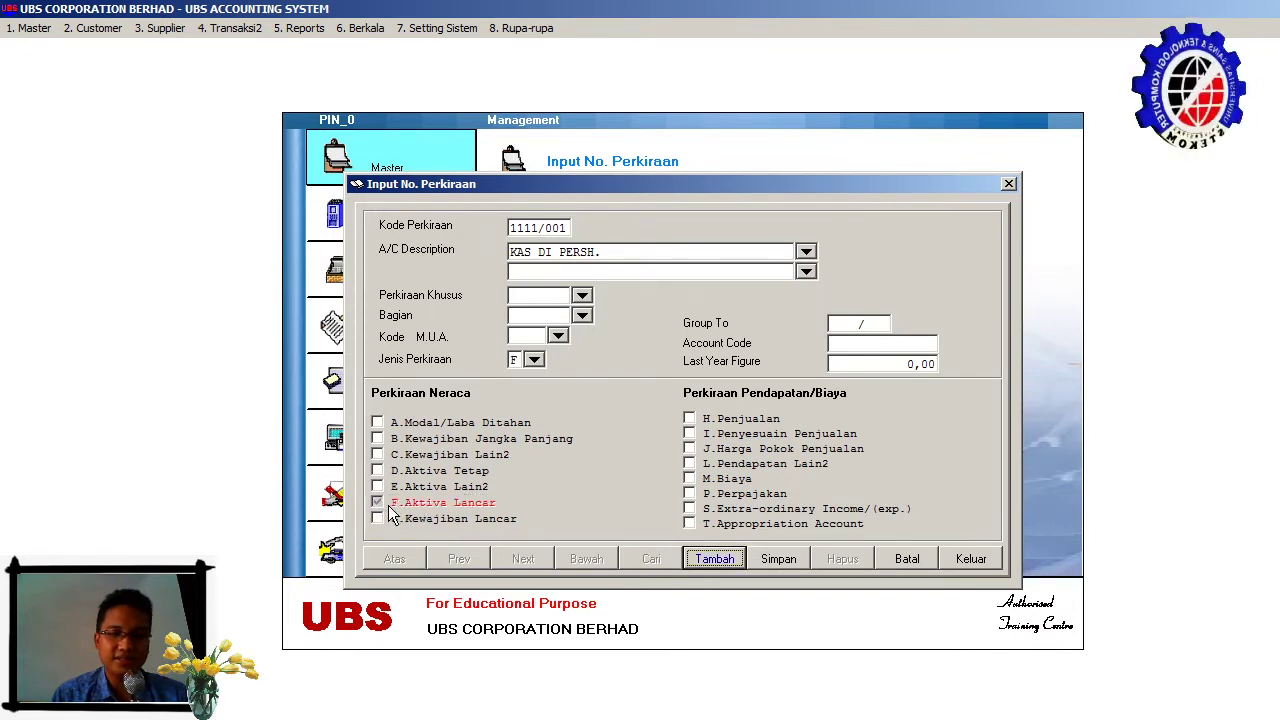
Save account 1111/001, then add and save 1112/000 KAS DI BANK as F.Aktiva Lancar.
left_click(783, 558)
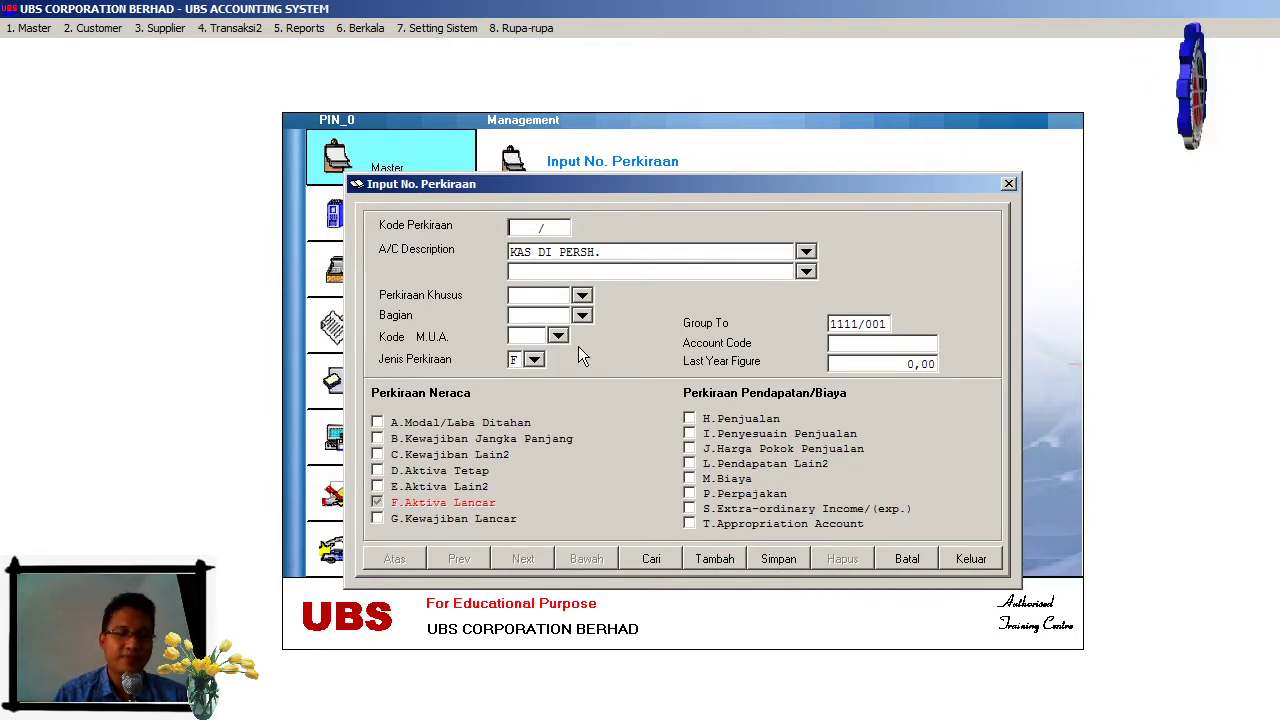
type("111")
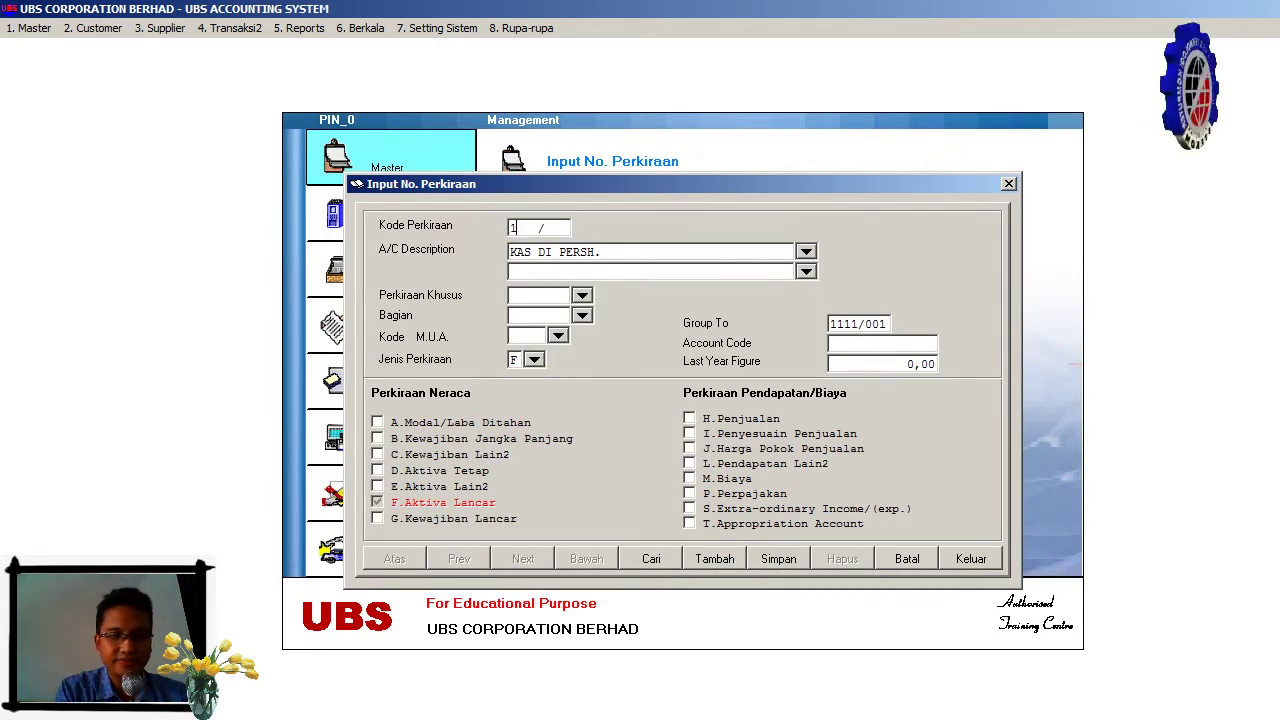
type("2/")
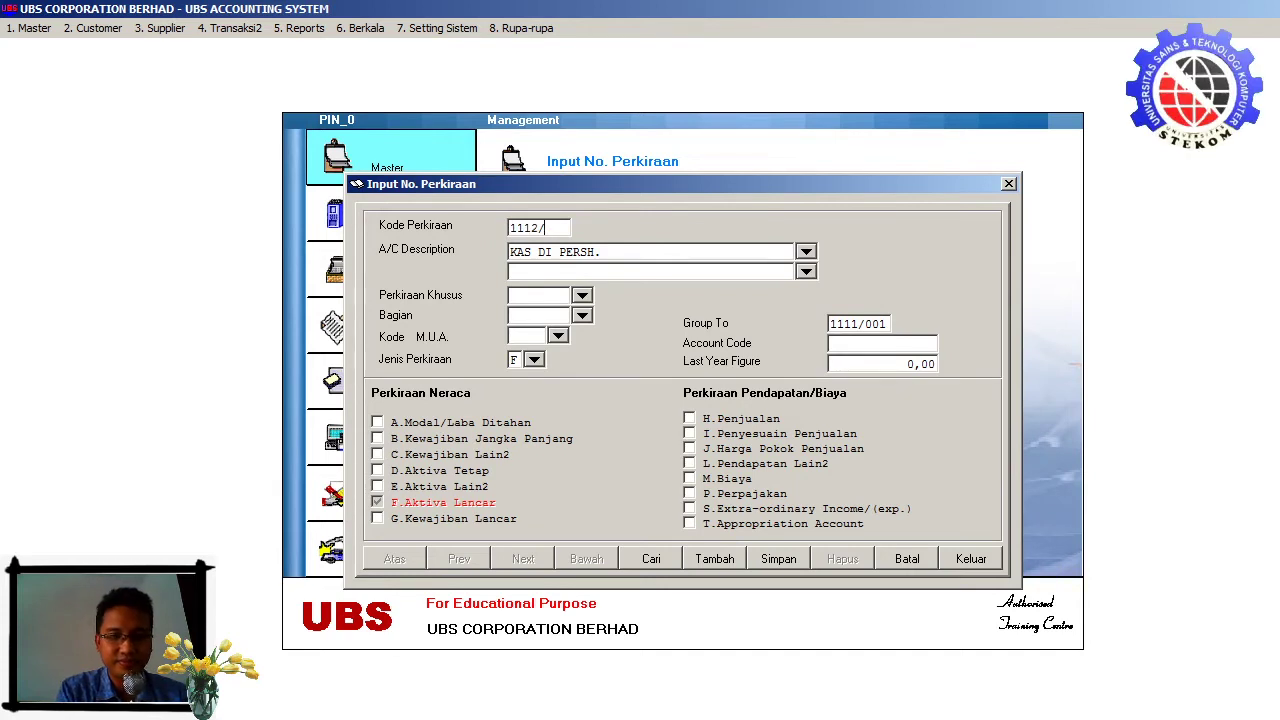
type("000")
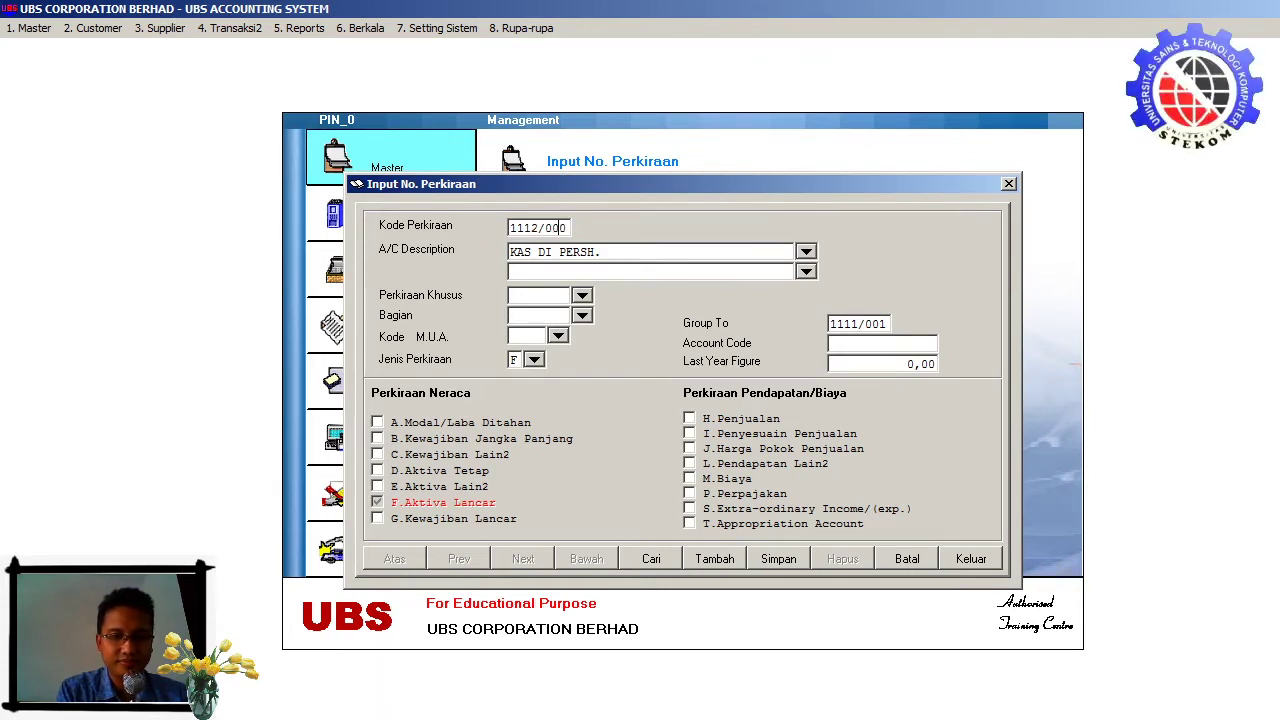
key("Return")
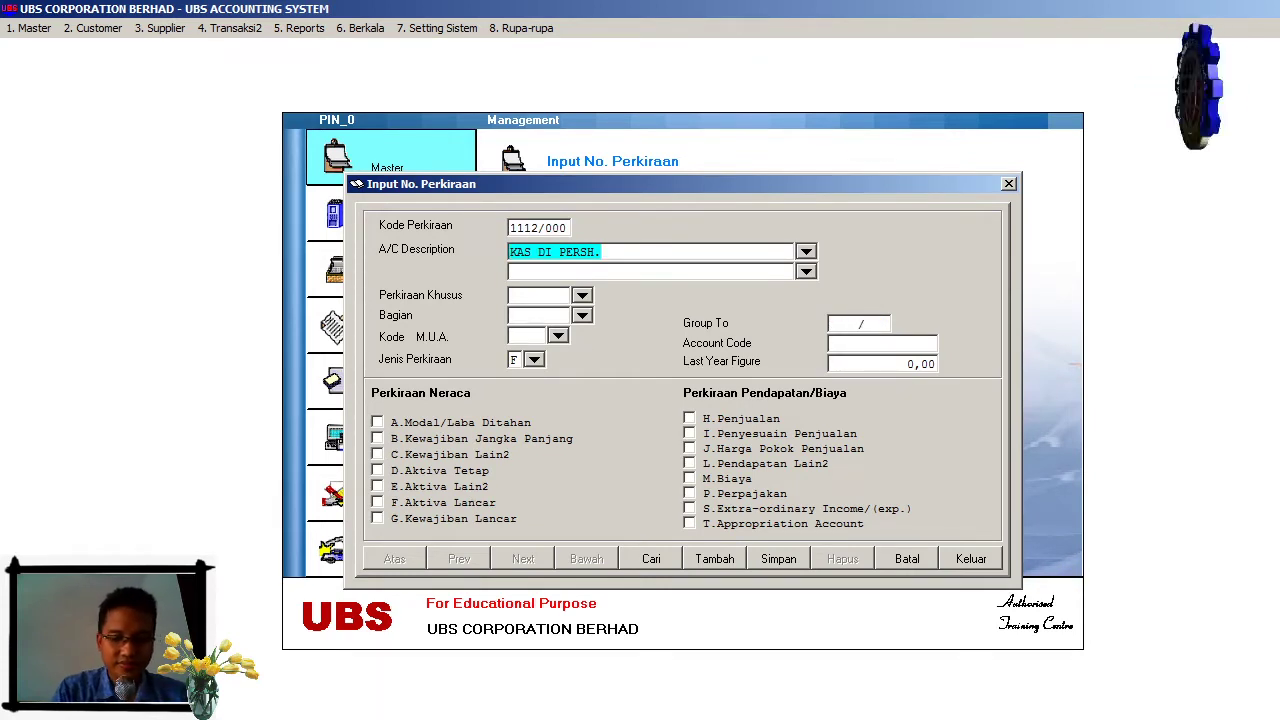
type("KAS")
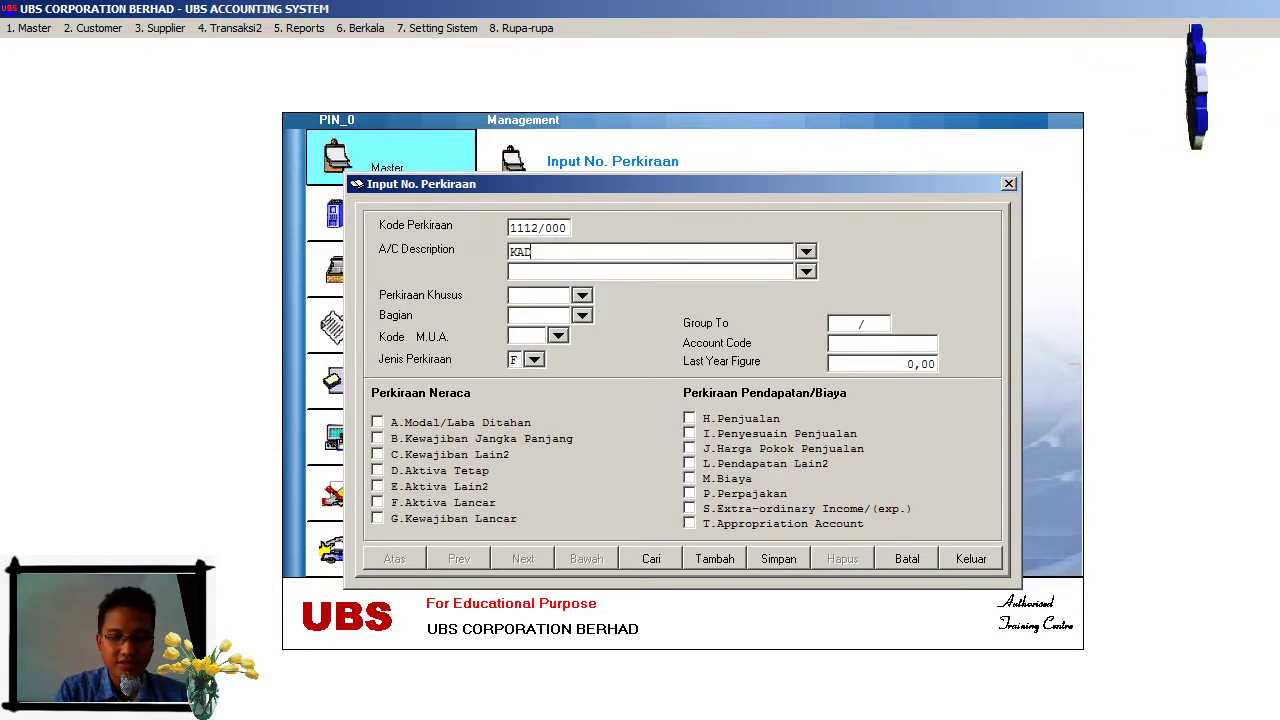
type(" DI B")
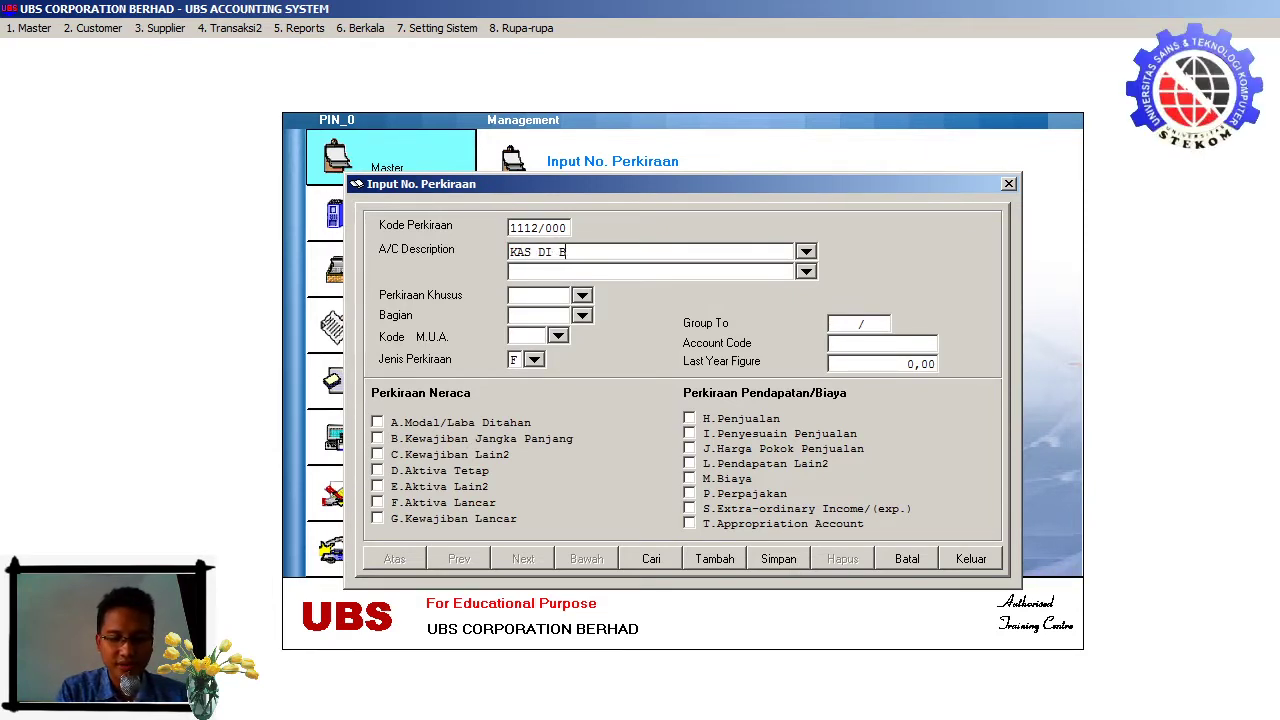
type("ANK")
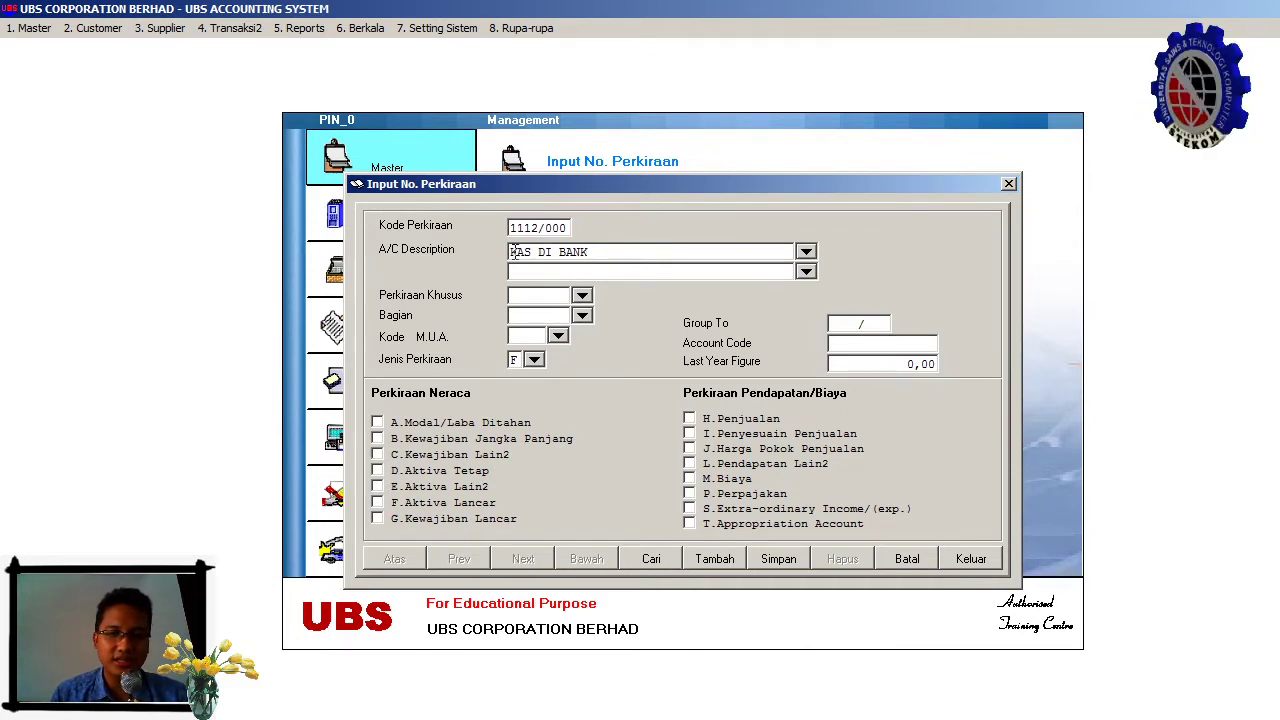
left_click(389, 503)
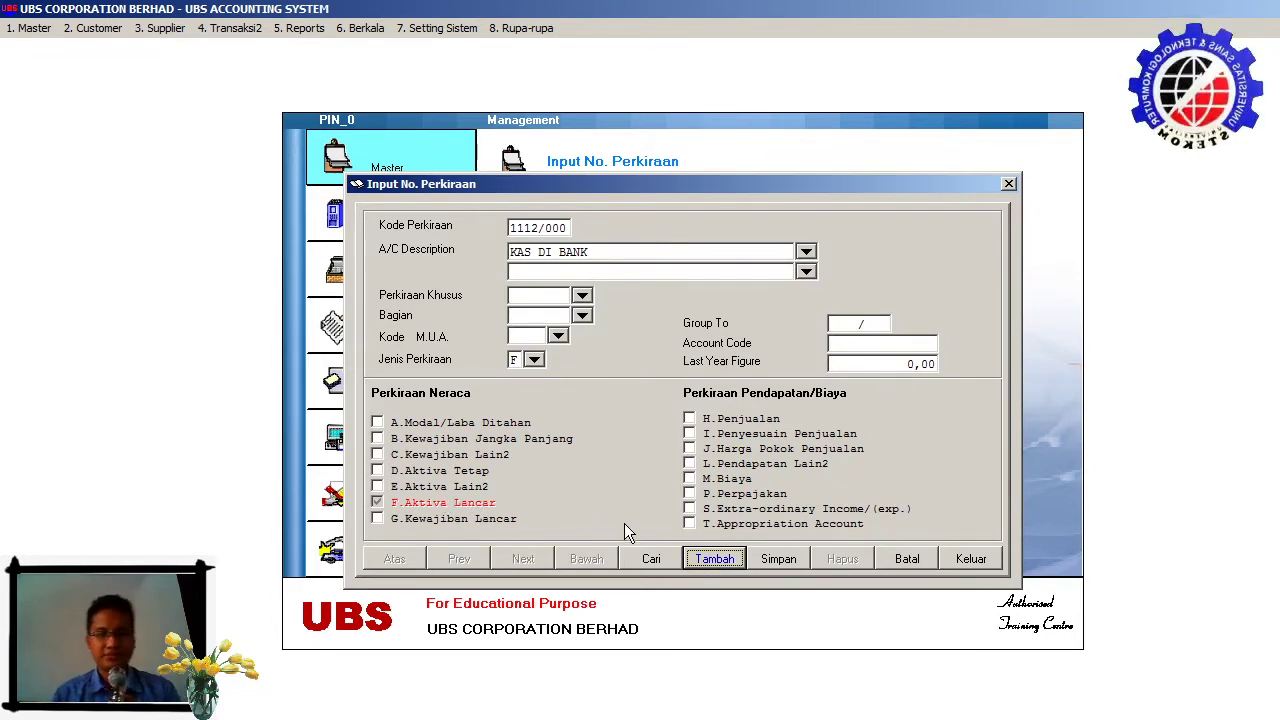
left_click(777, 560)
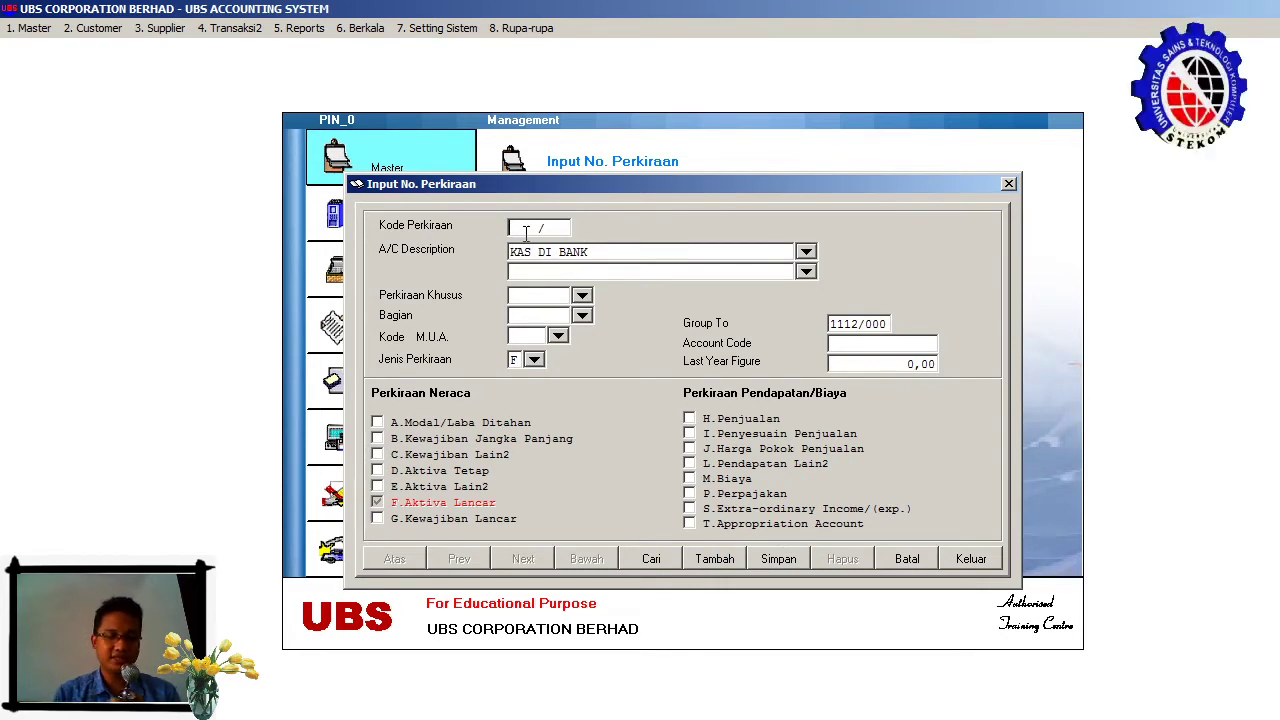
Enter account 1200/000 PIUTANG USAHA, classed as F.Aktiva Lancar.
left_click(526, 233)
type("12")
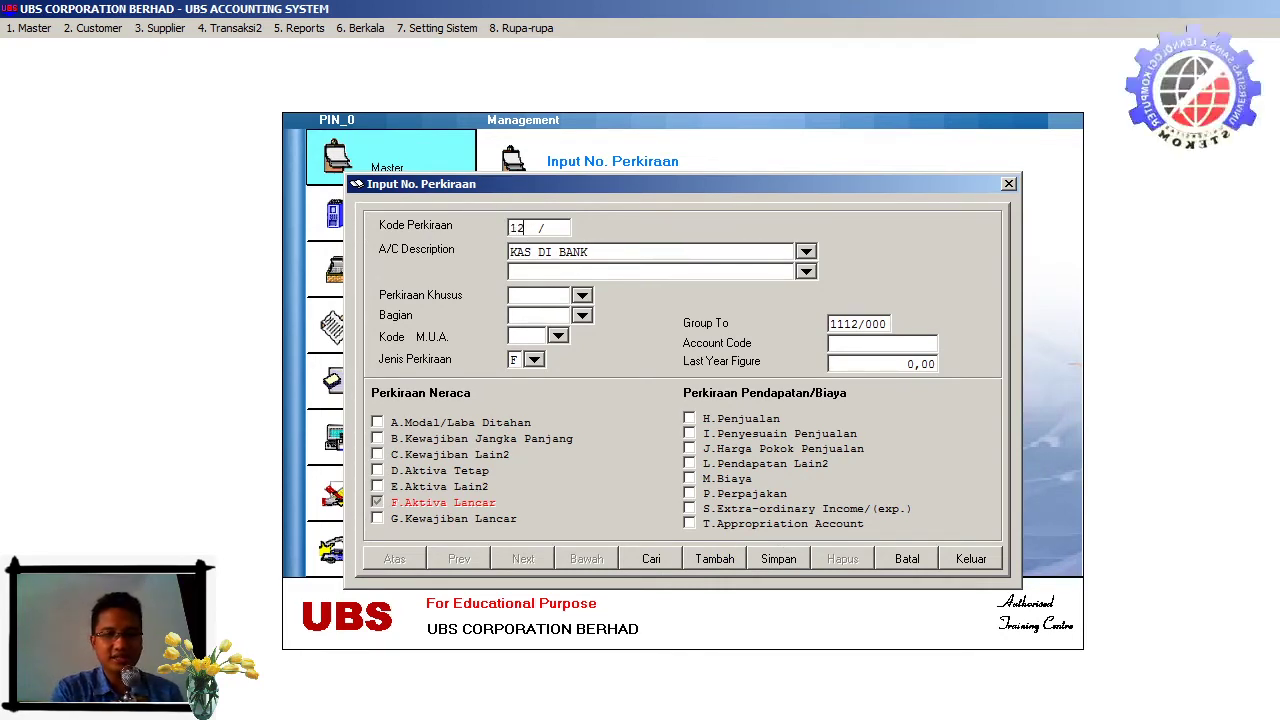
type("00/000")
key("Return")
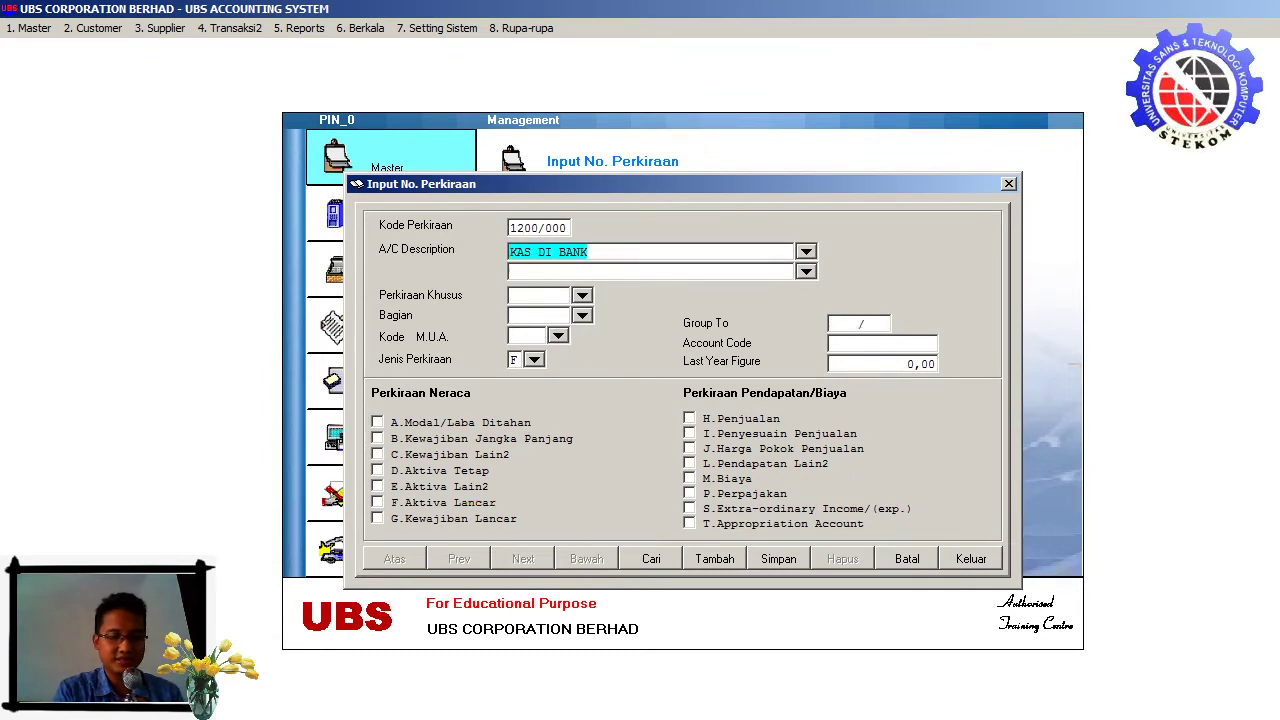
type("PIUTA")
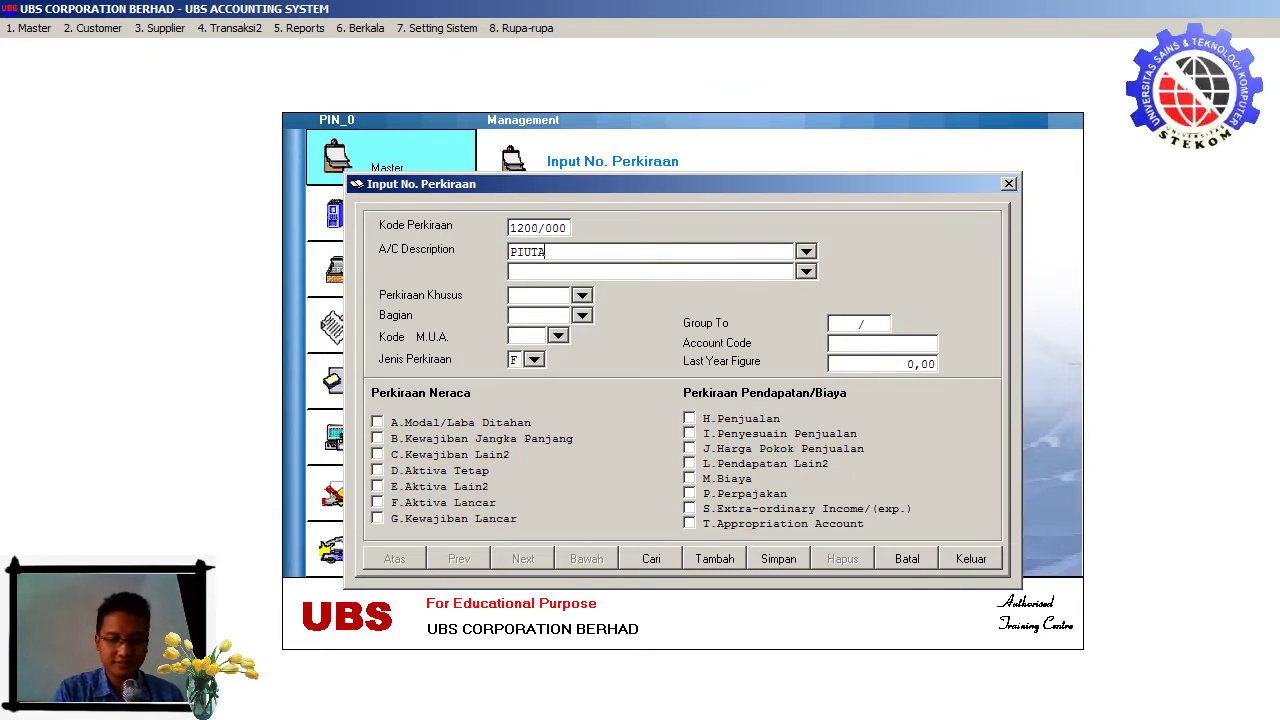
type("NG USAHA")
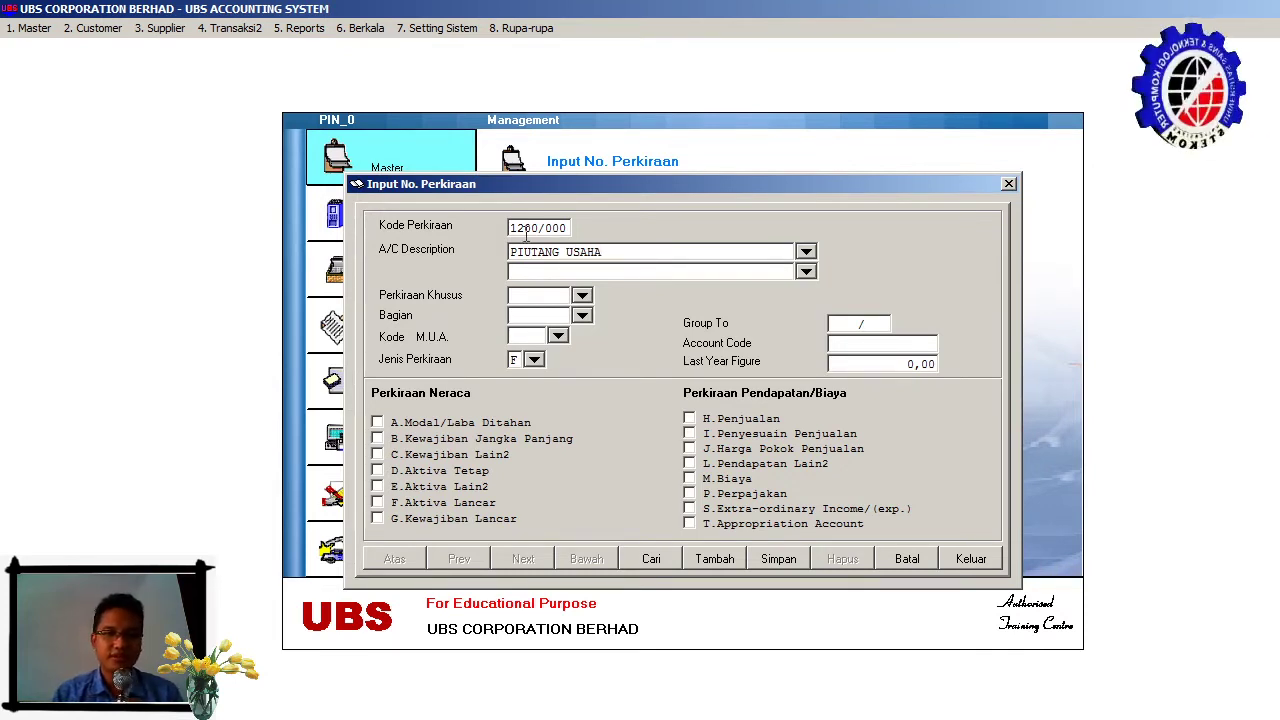
left_click(390, 508)
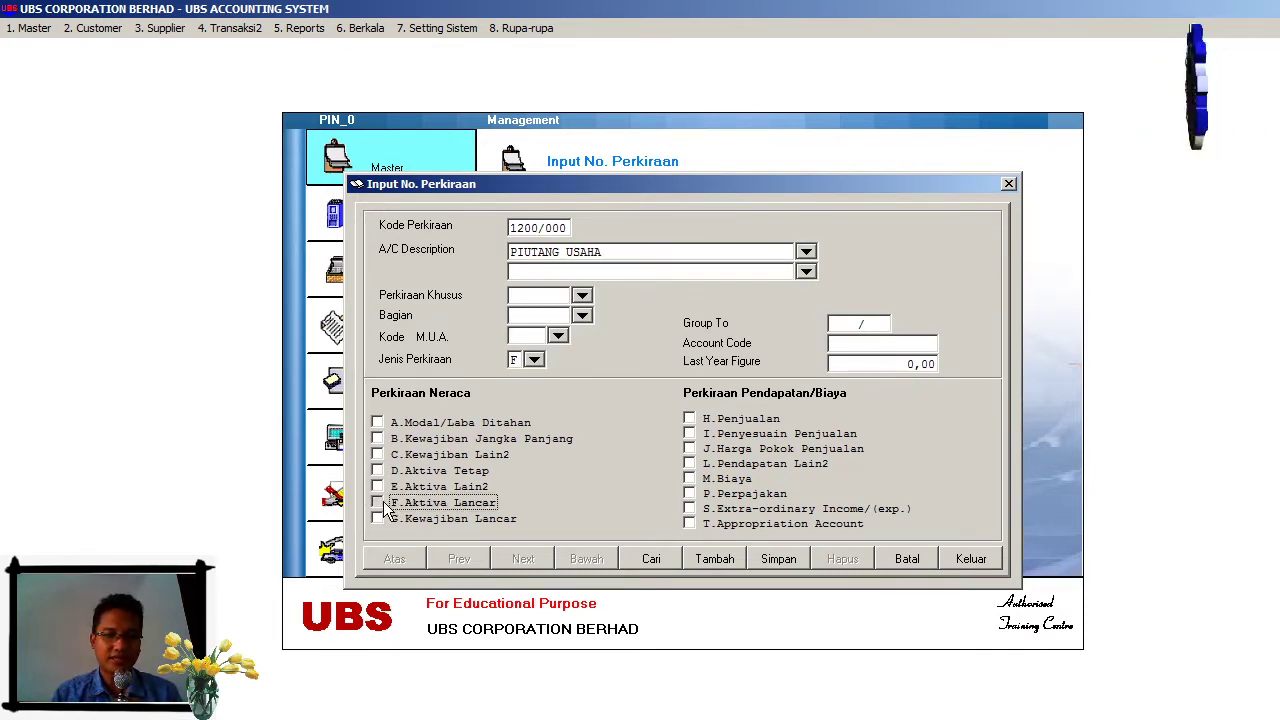
Save PIUTANG USAHA, then add and save 1400/000 PERALATAN as D.Aktiva Tetap.
left_click(777, 558)
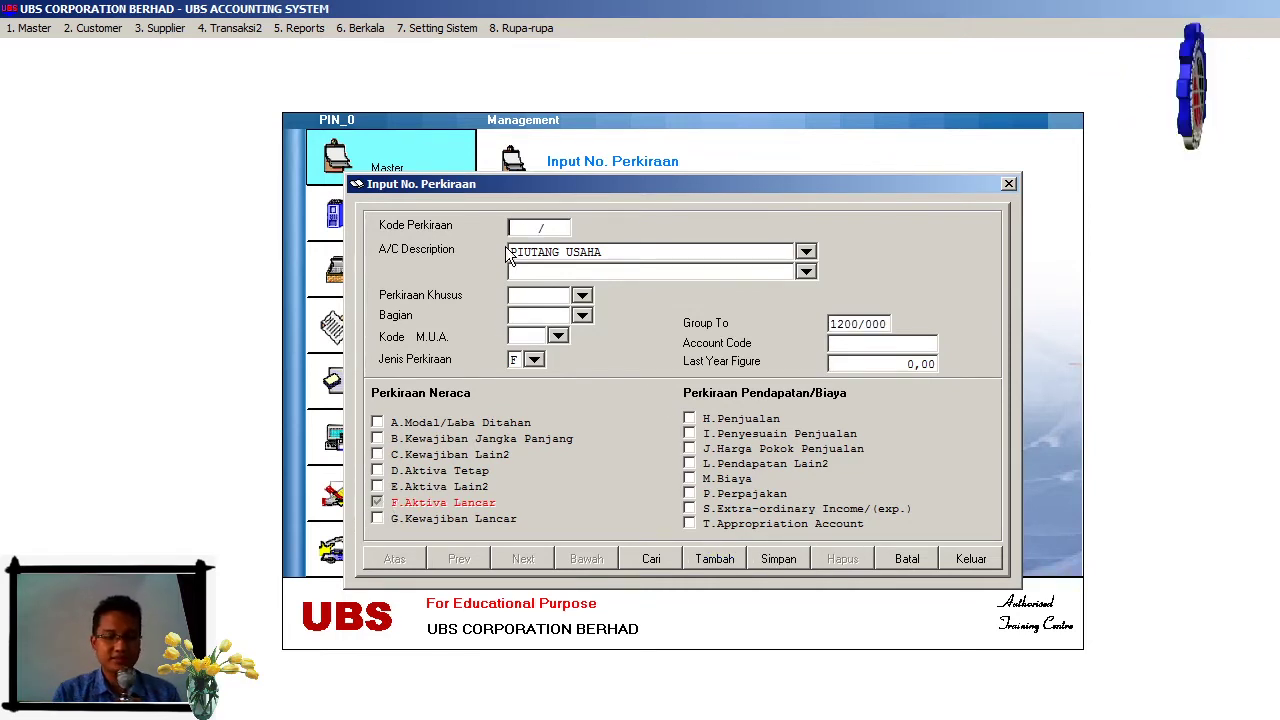
type("1")
type("400/000")
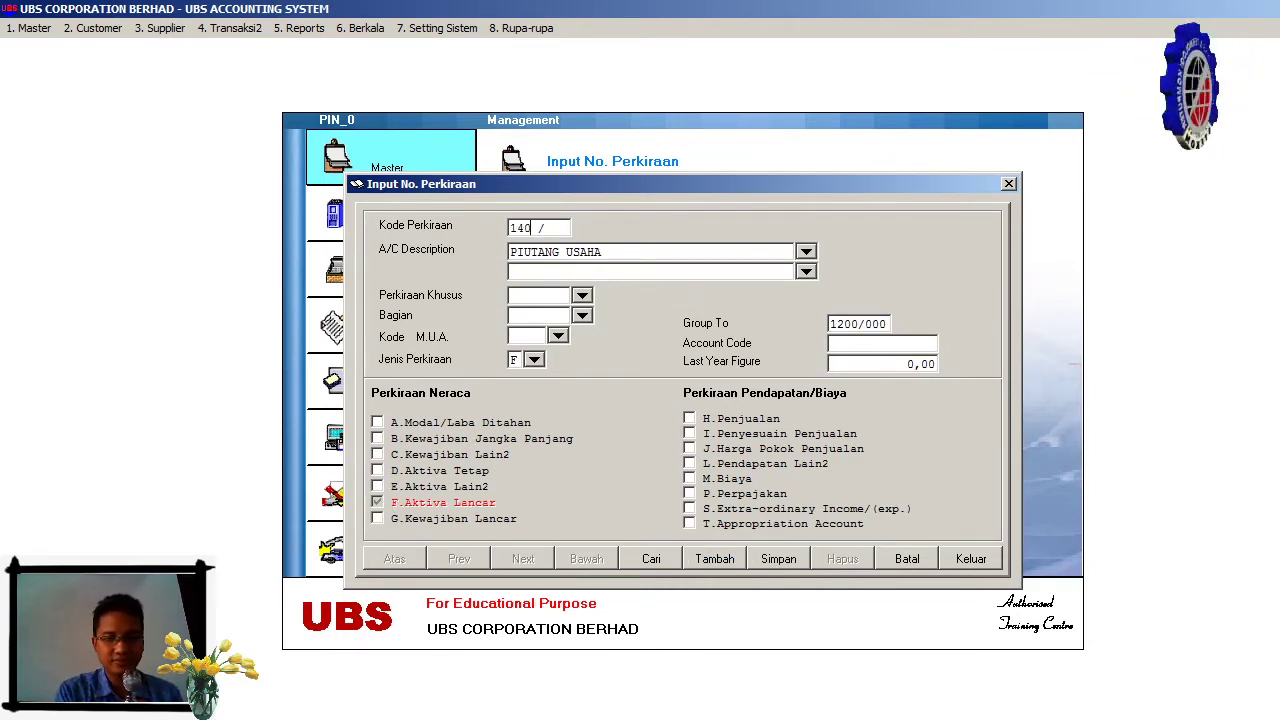
key("Return")
type("P")
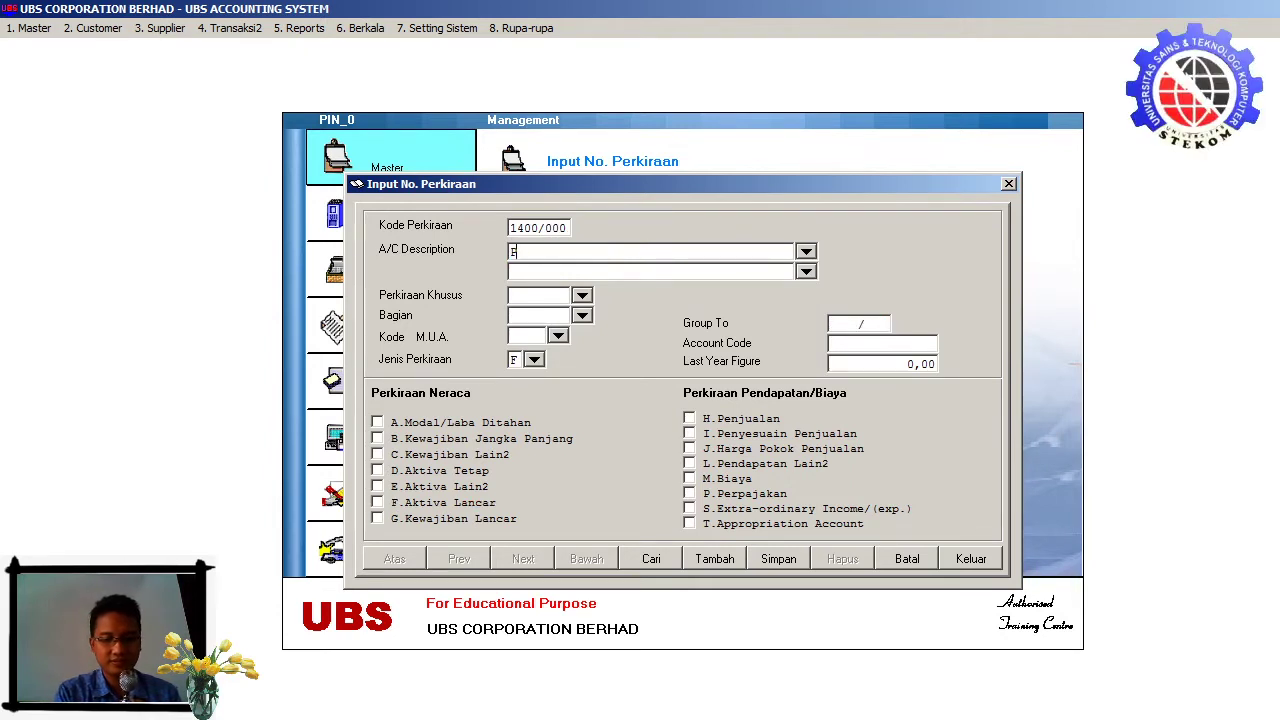
type("ERALATAN")
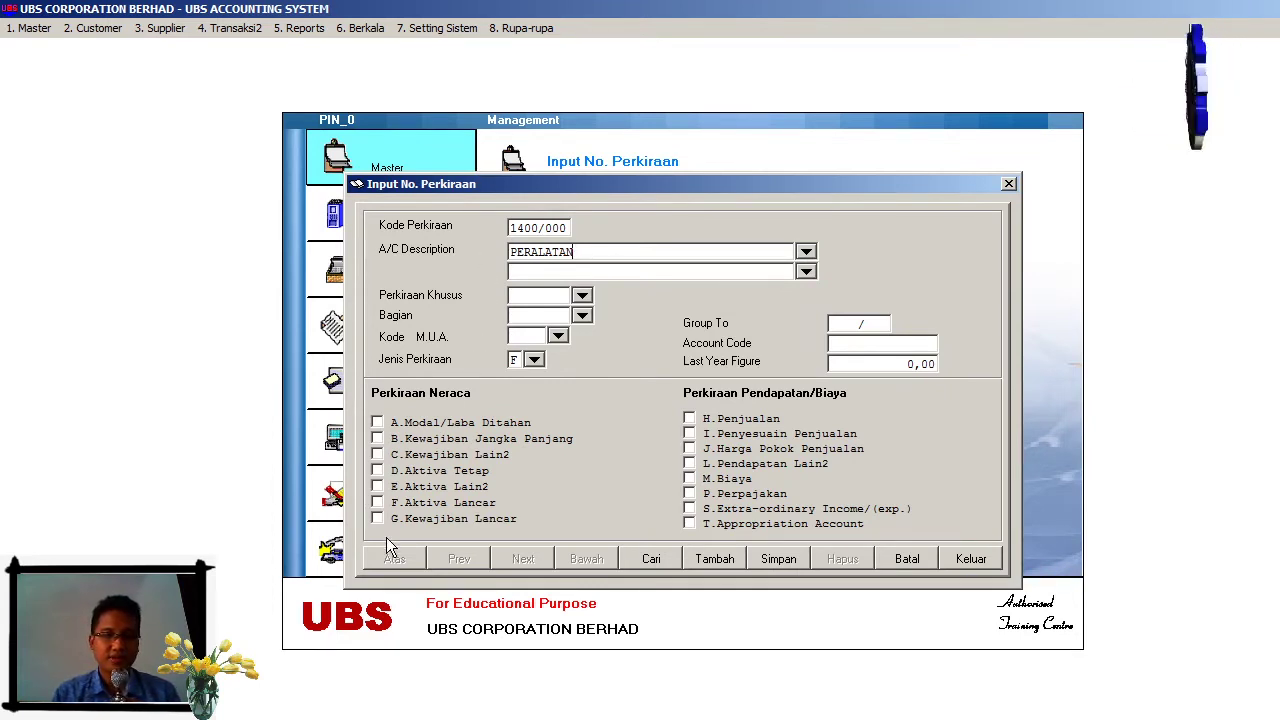
left_click(378, 470)
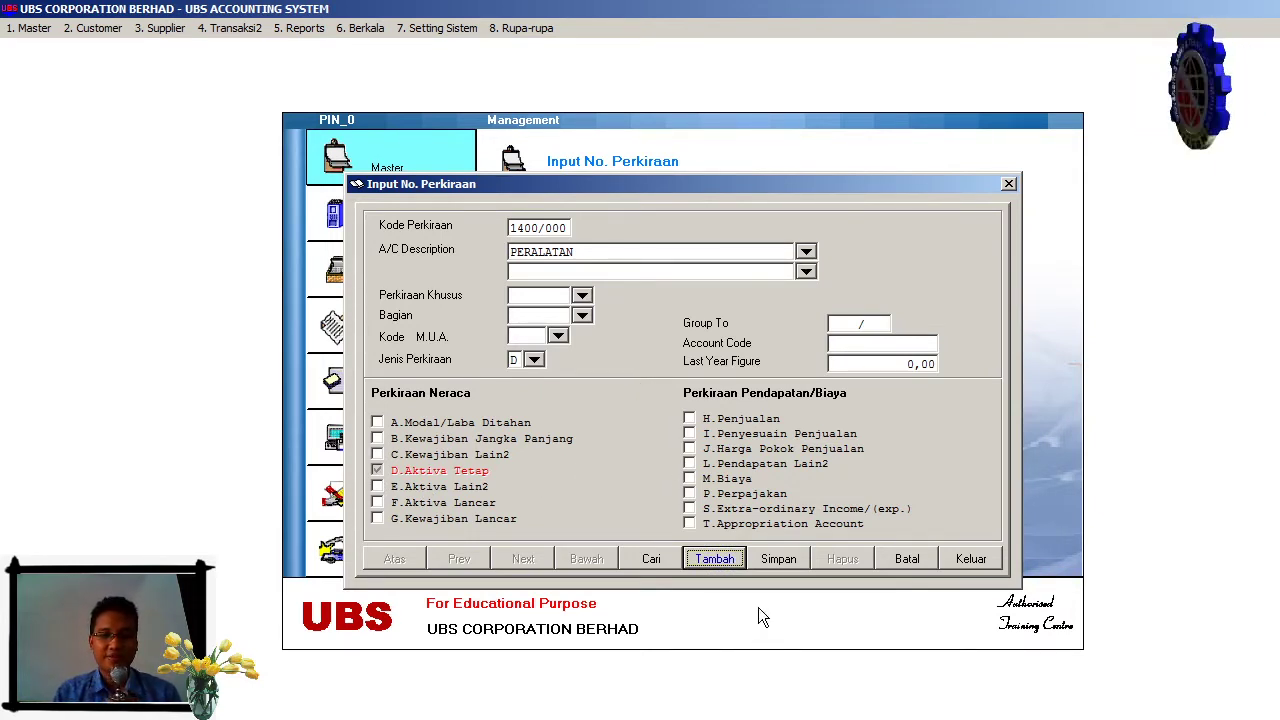
left_click(777, 559)
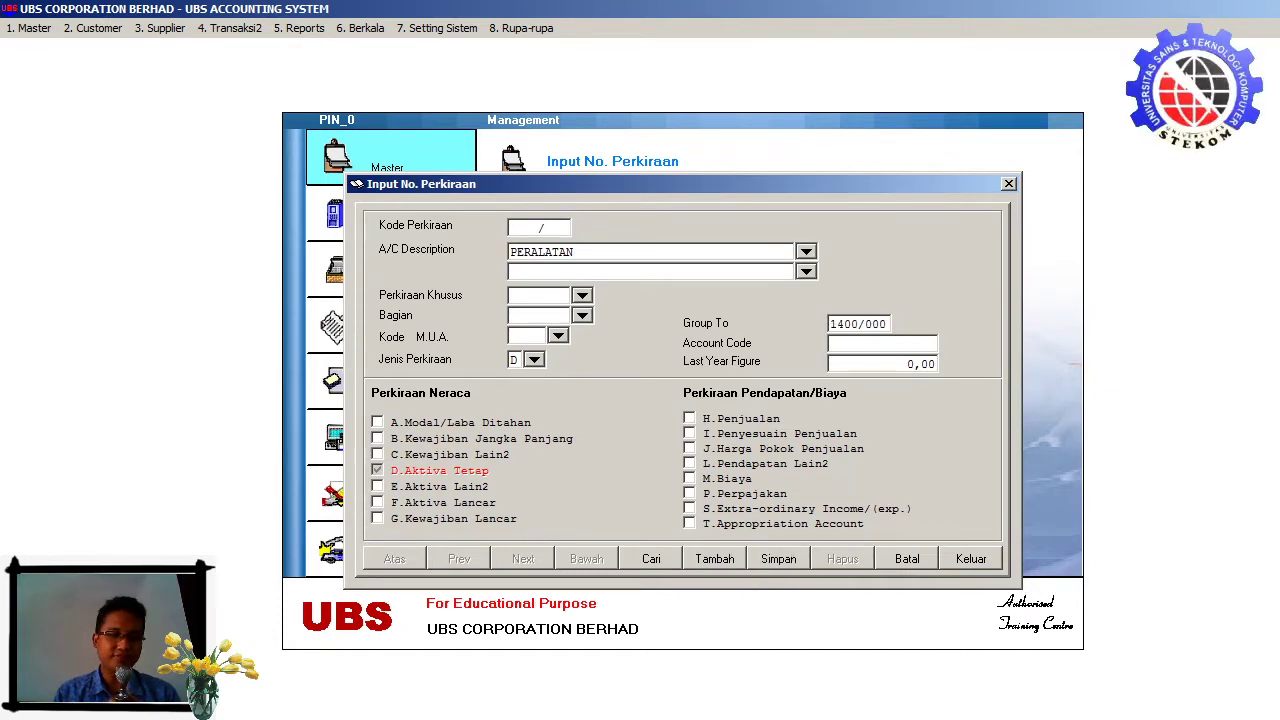
Add and save account 2100/000 HUTANG USAHA as G.Kewajiban Lancar.
key("alt+Tab")
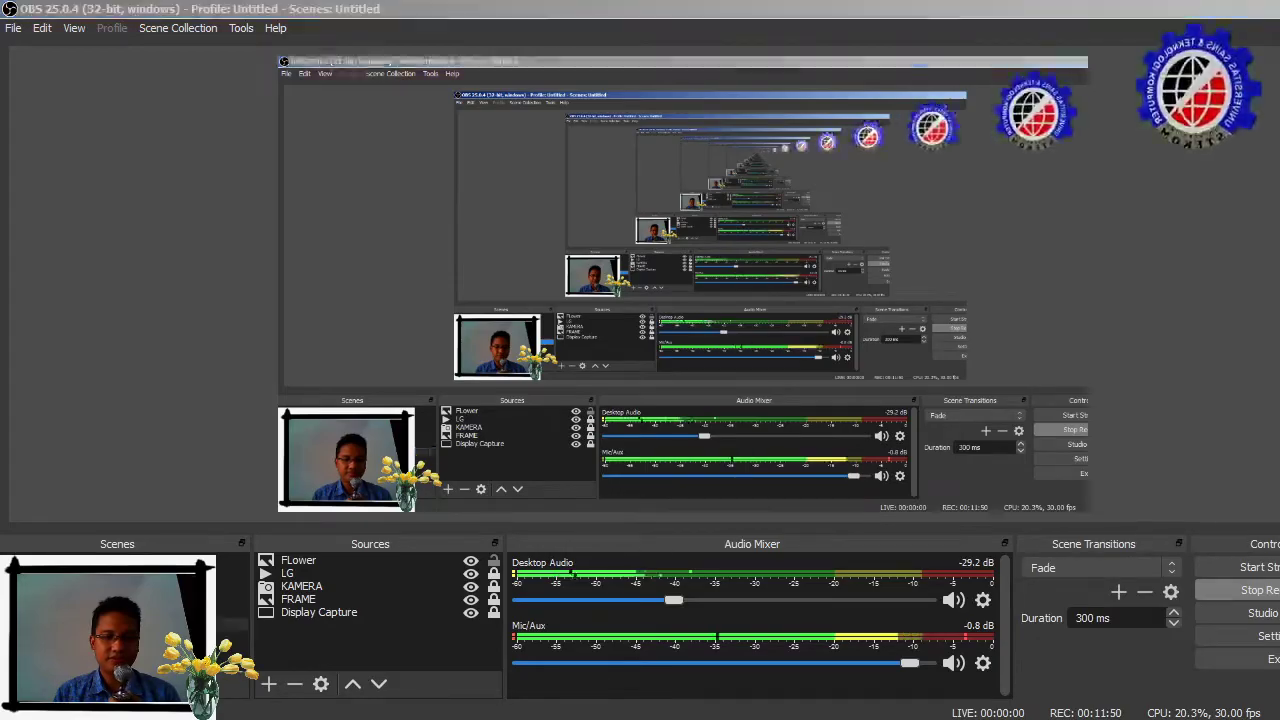
key("alt+Tab")
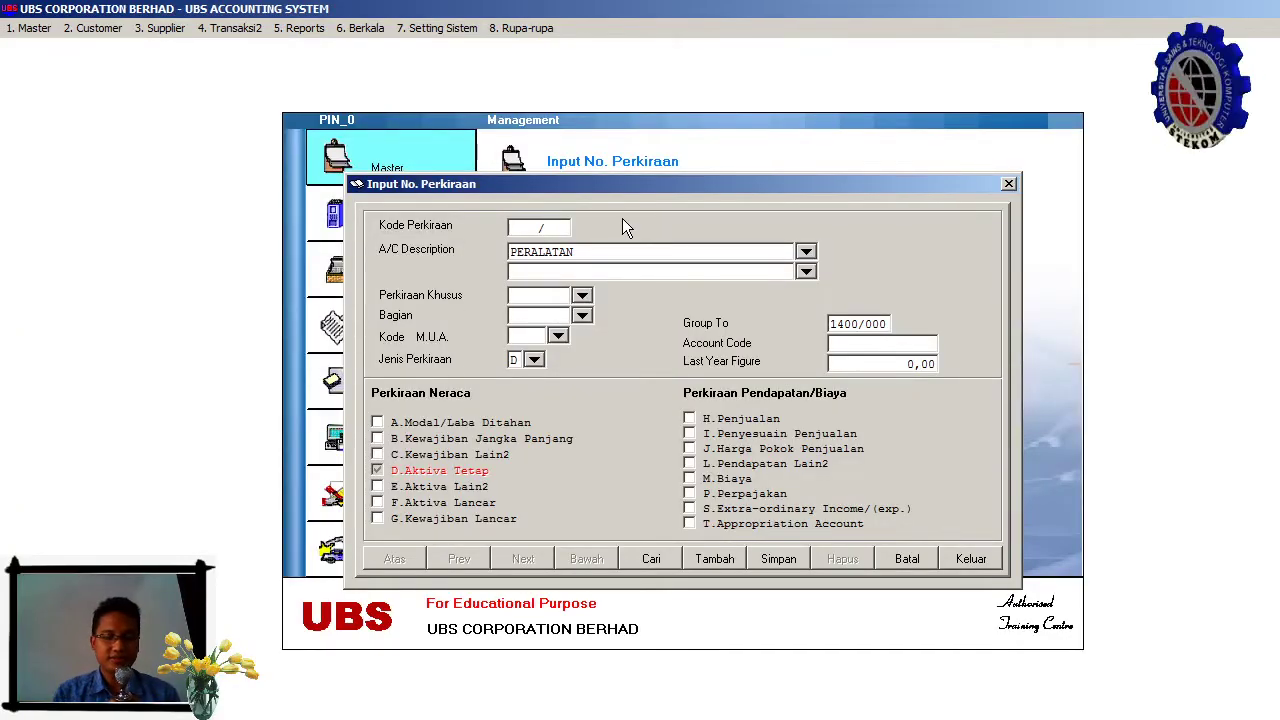
type("2100/0")
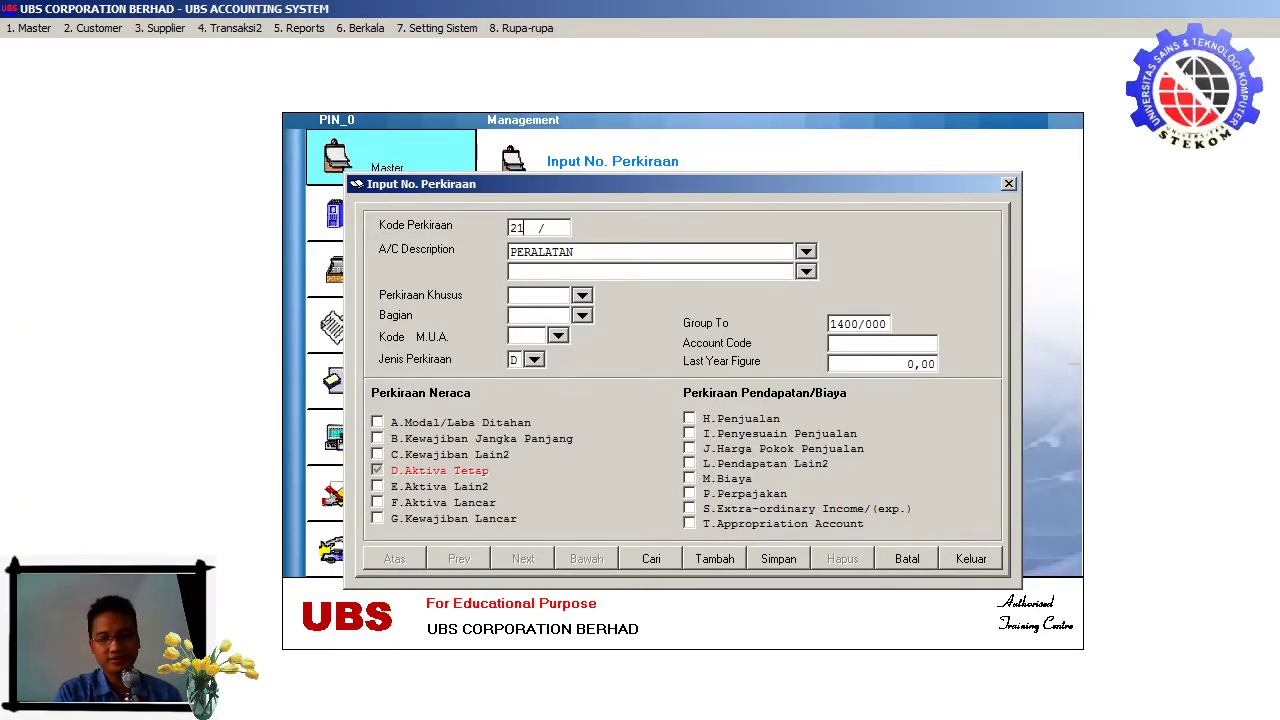
type("00")
key("Return")
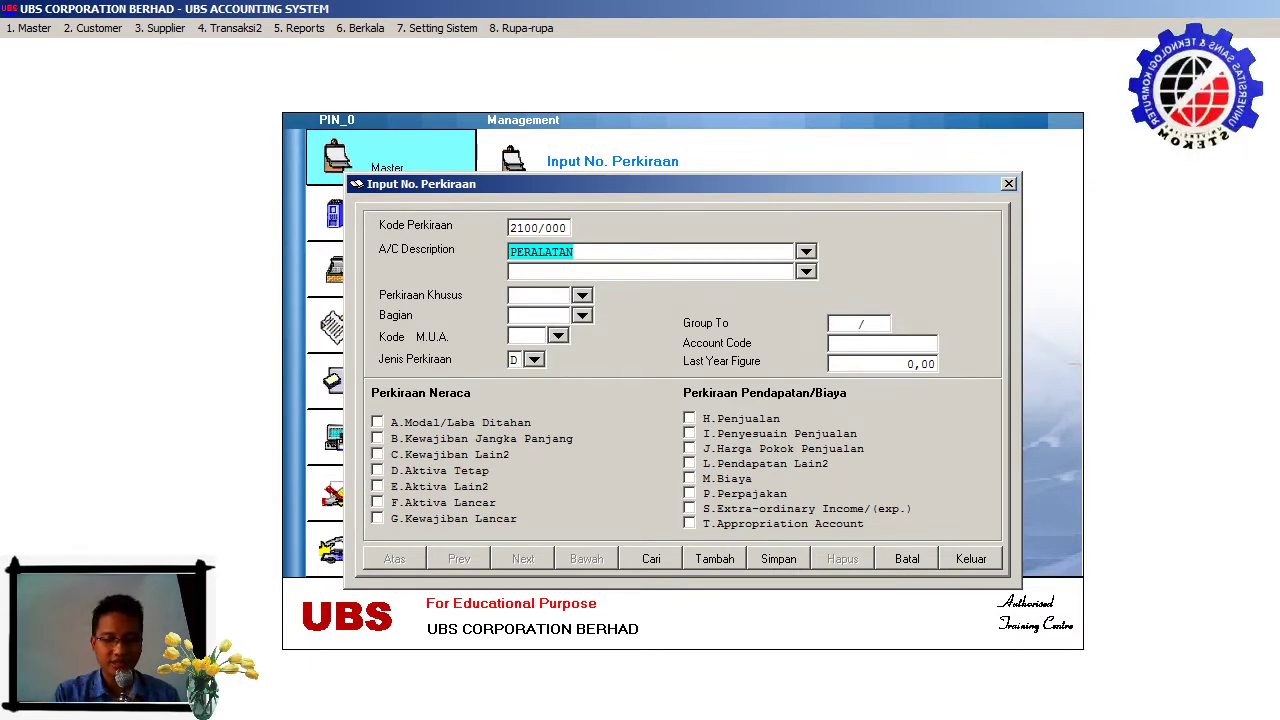
type("HUTANG ")
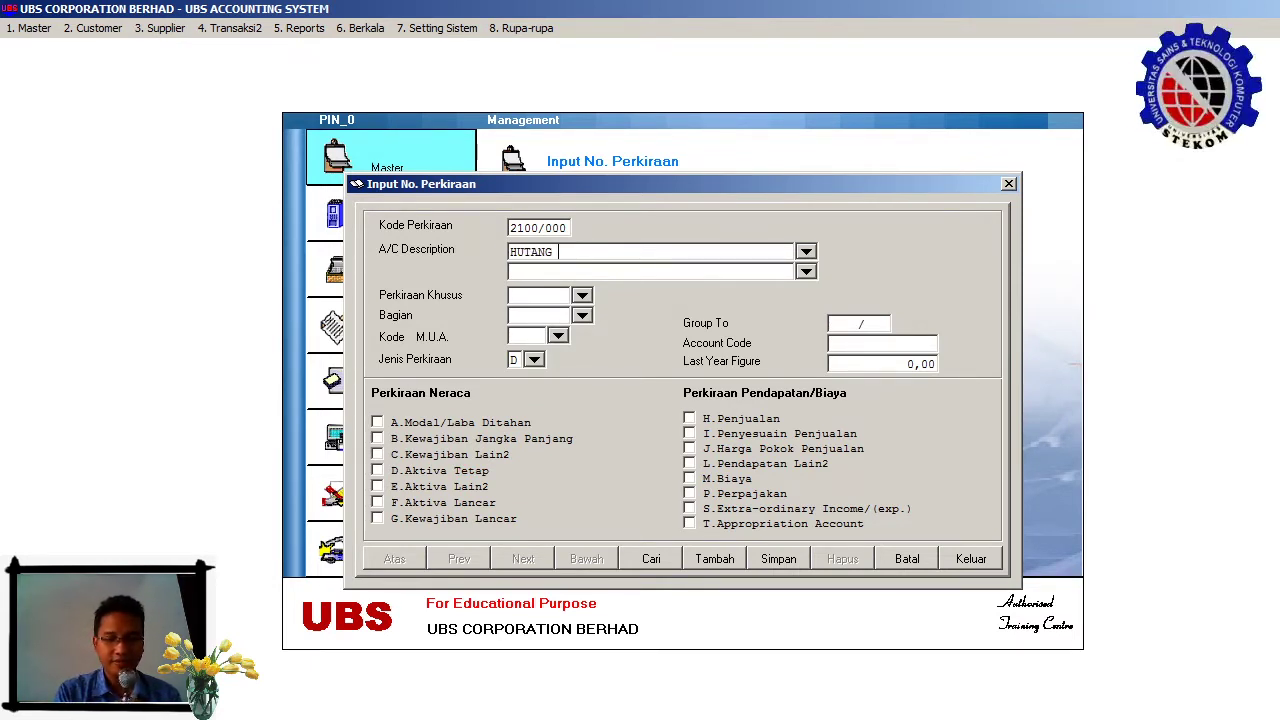
type("D")
type("SA")
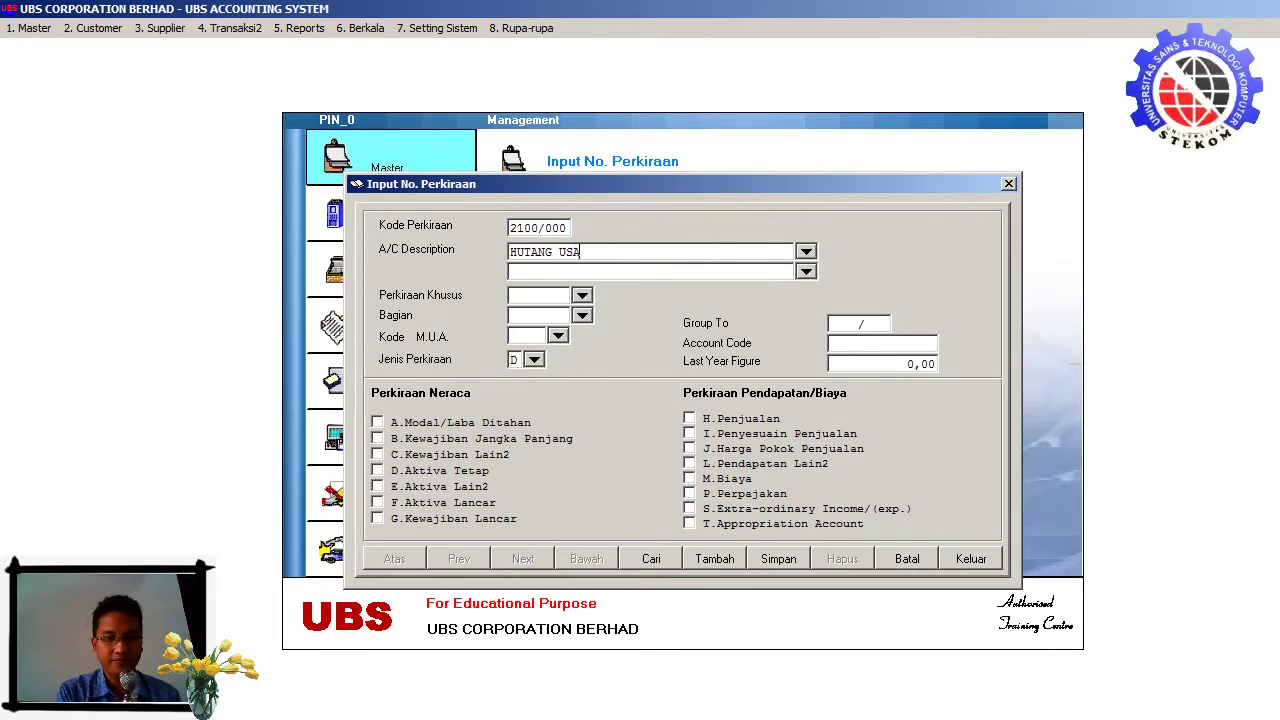
type("HA")
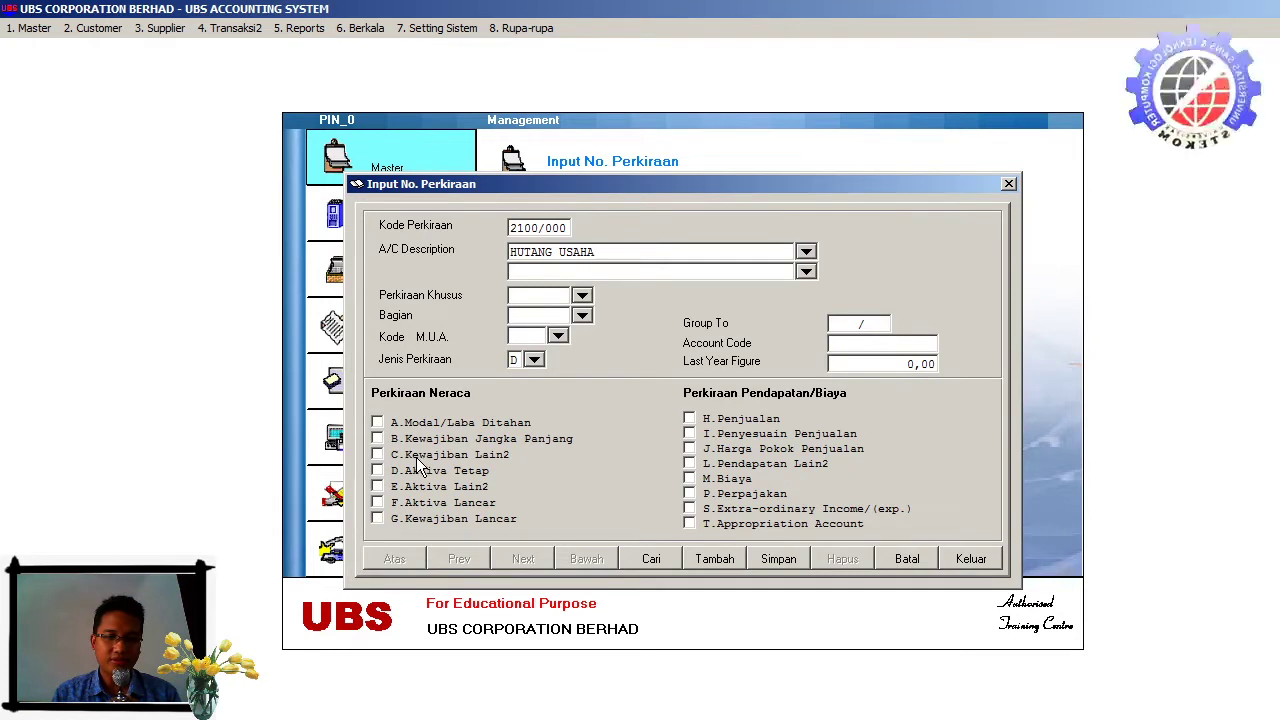
left_click(382, 517)
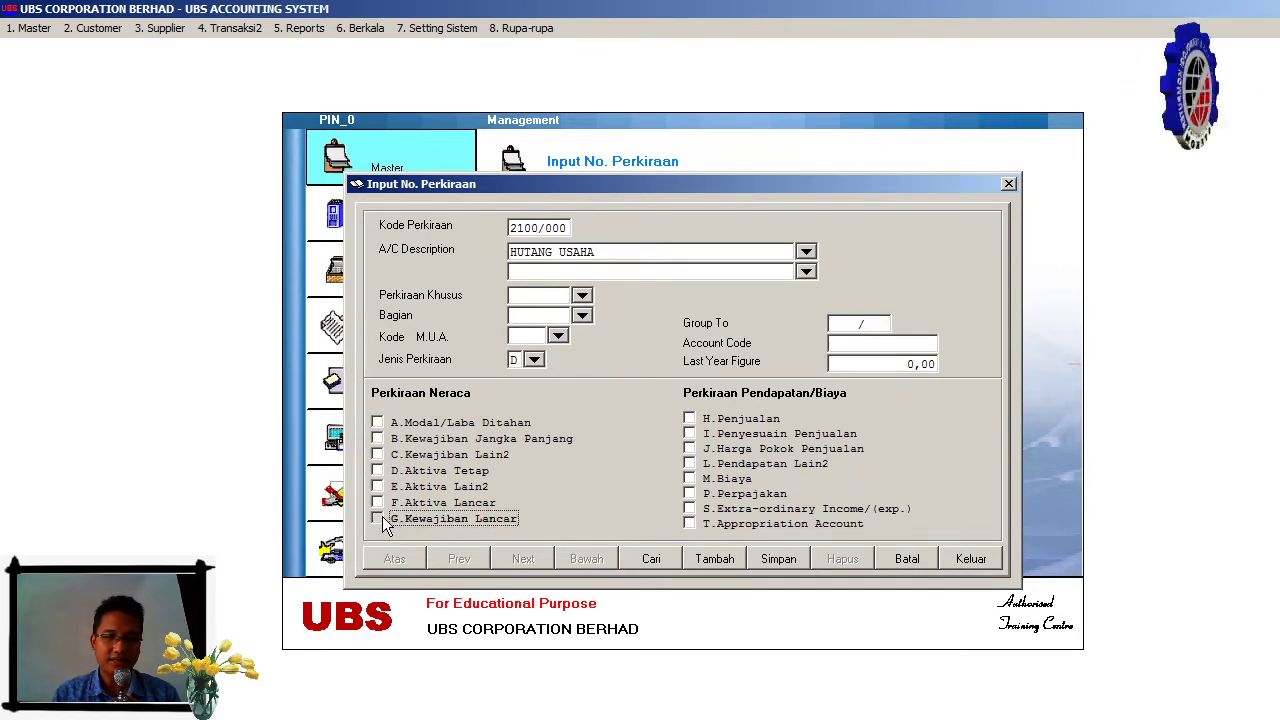
left_click(778, 560)
Save account 3100/000 with description MODAL under A.Modal/Laba Ditahan.
type("31")
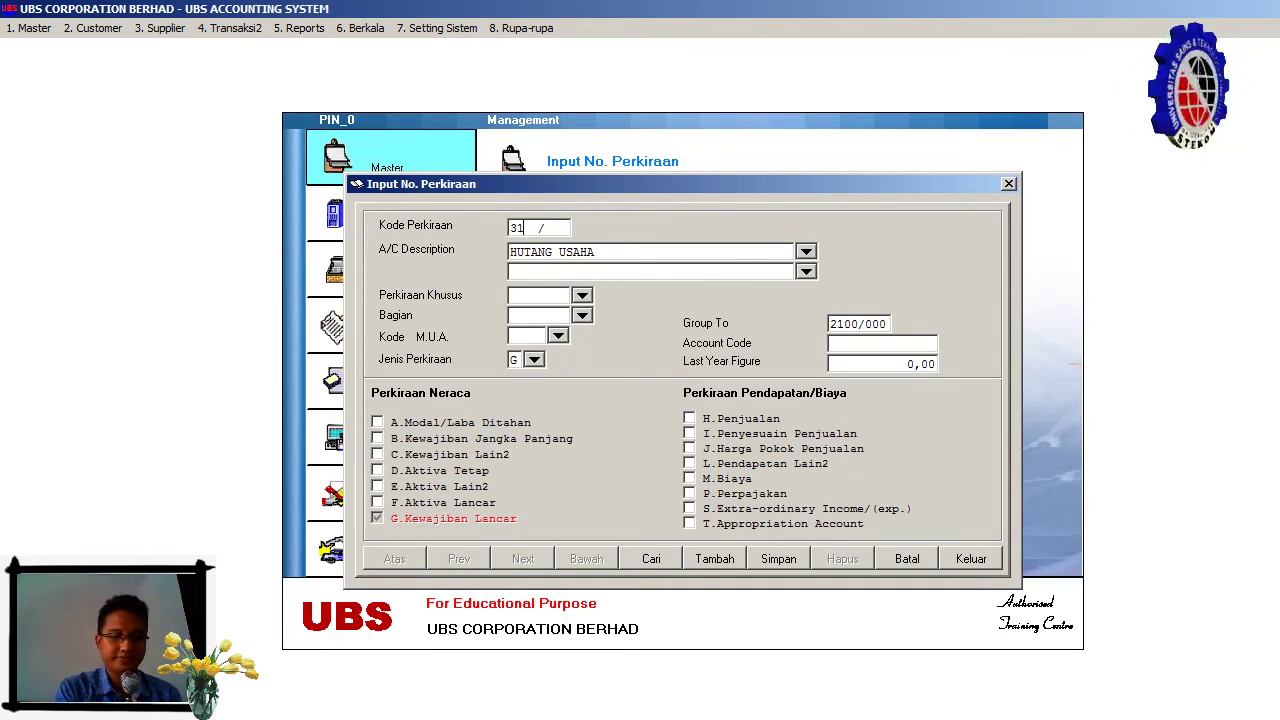
type("00/000")
key("Return")
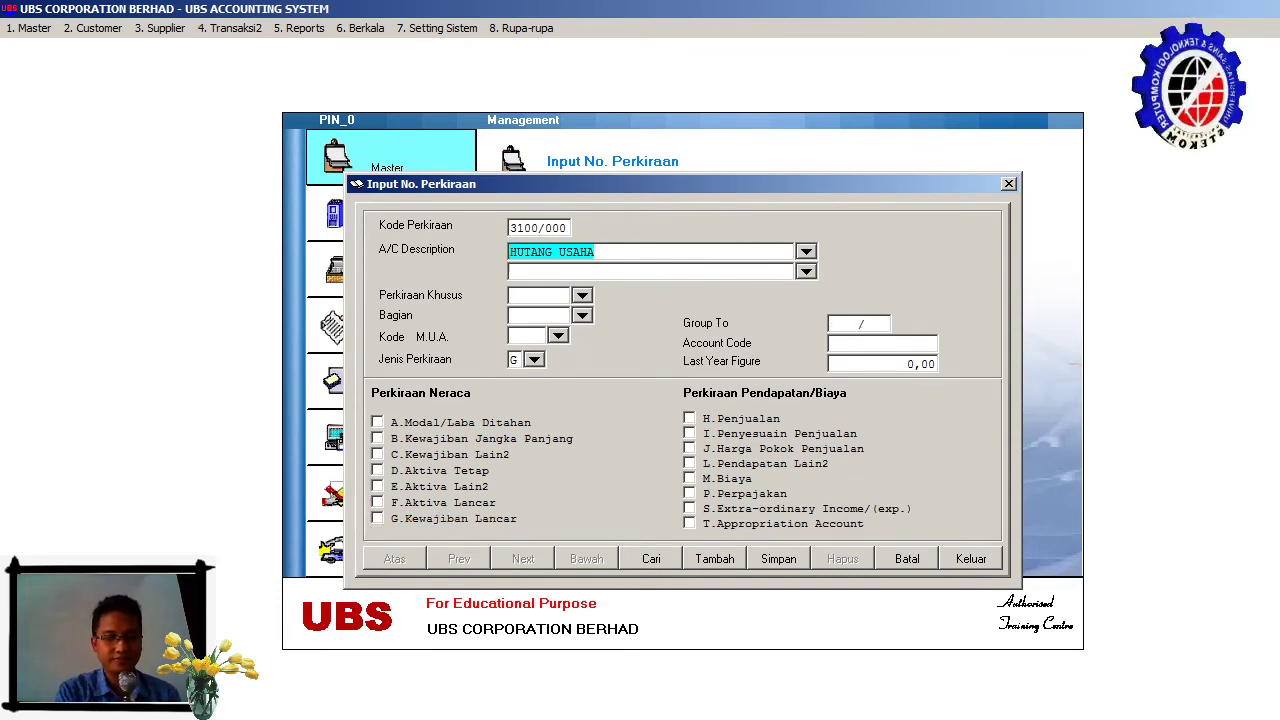
type("MODAL")
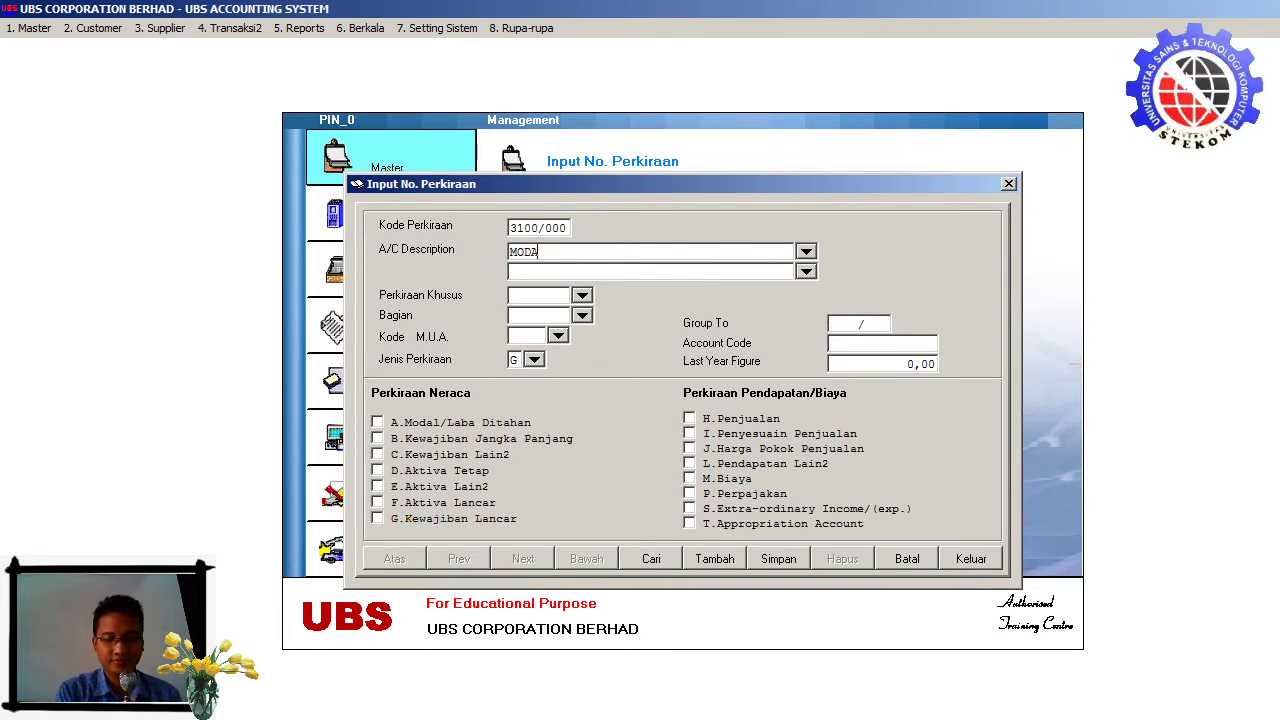
left_click(379, 423)
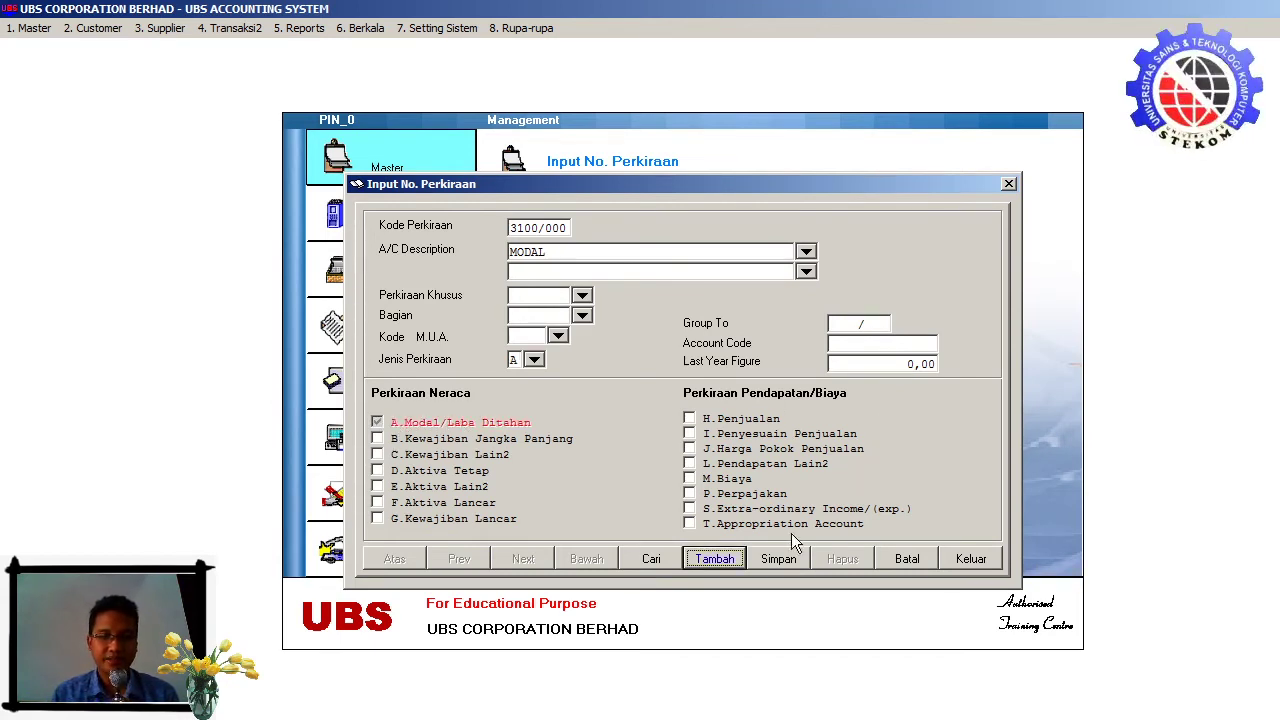
left_click(779, 559)
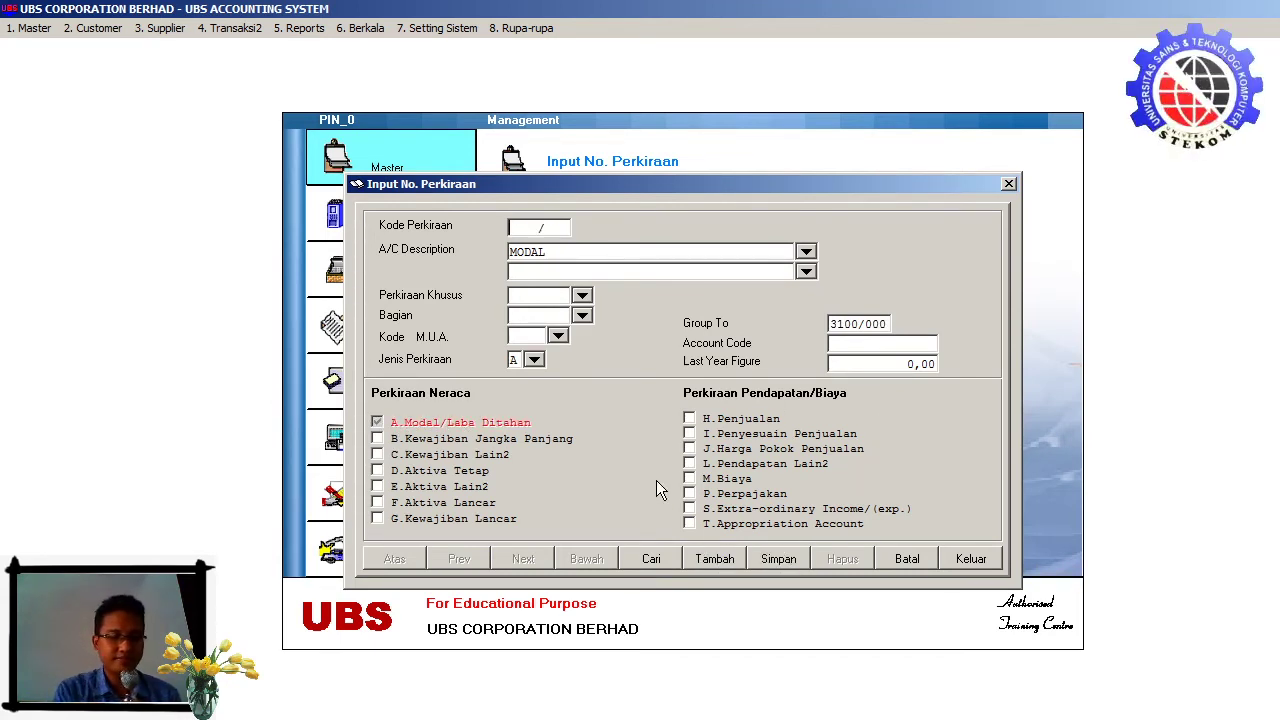
Save account 3101/000 with description PRIVE, ticked as A.Modal/Laba Ditahan.
type("310")
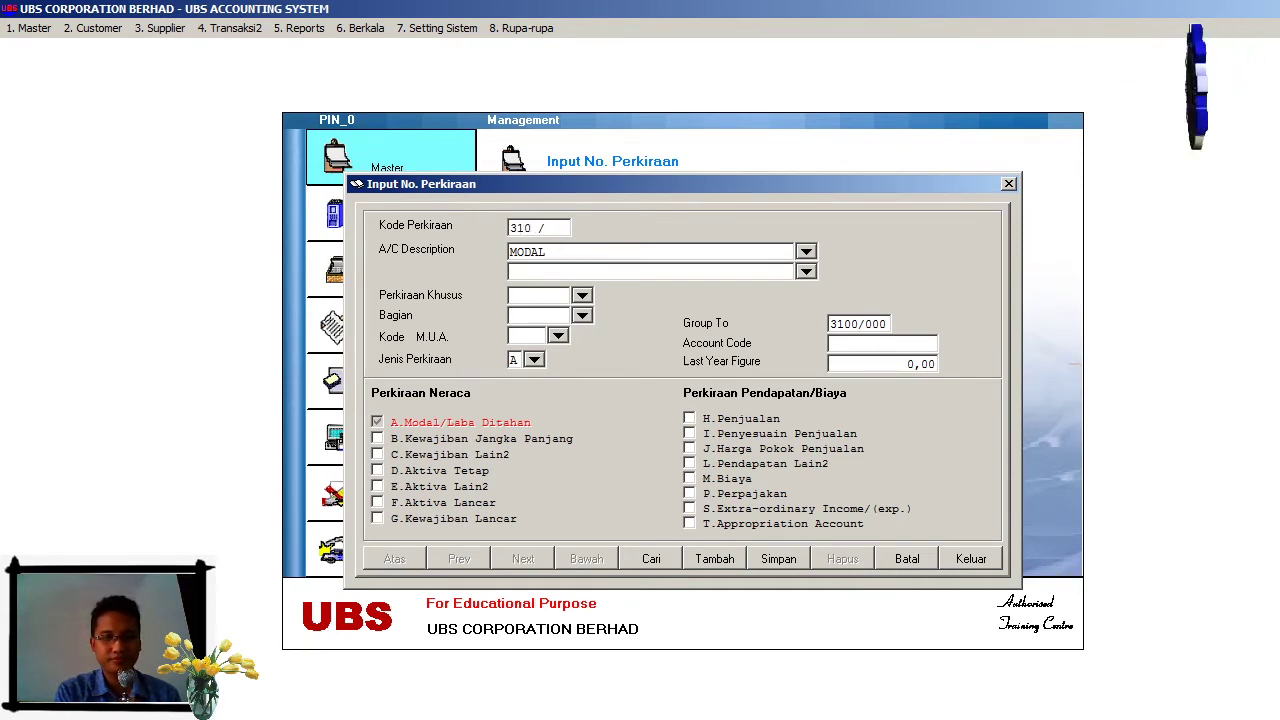
type("1/")
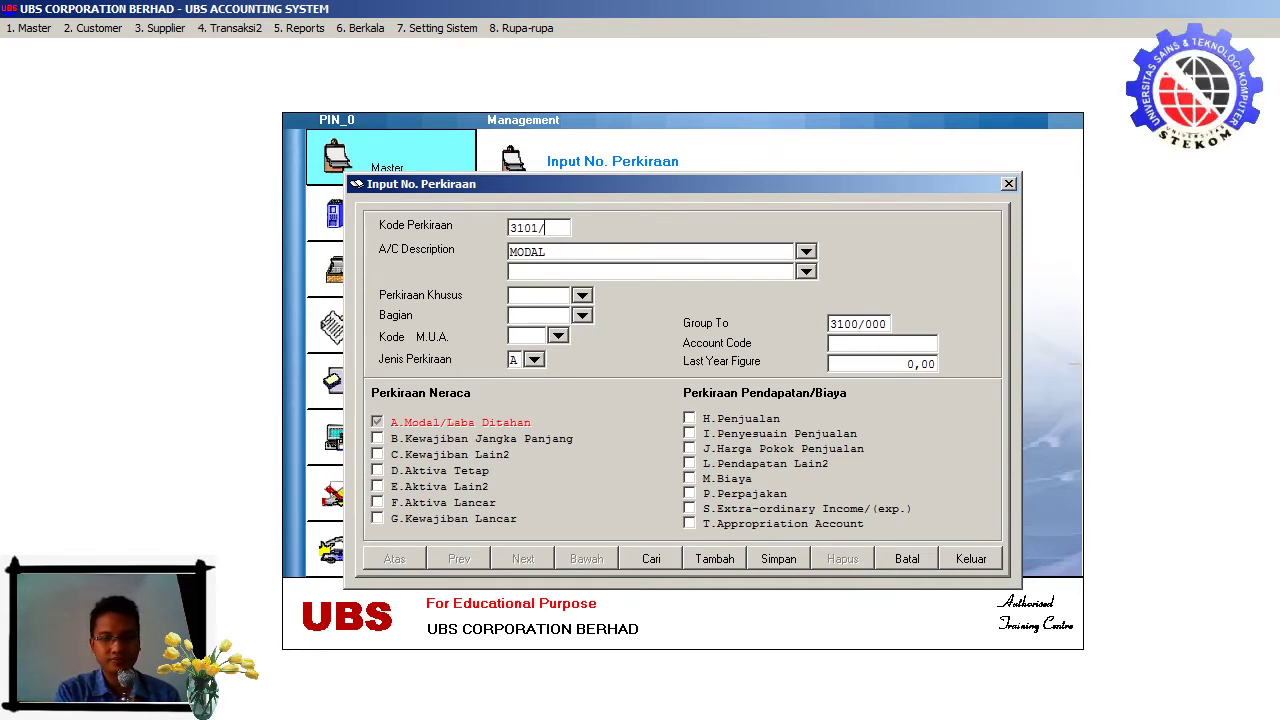
type("000")
key("Return")
type("F")
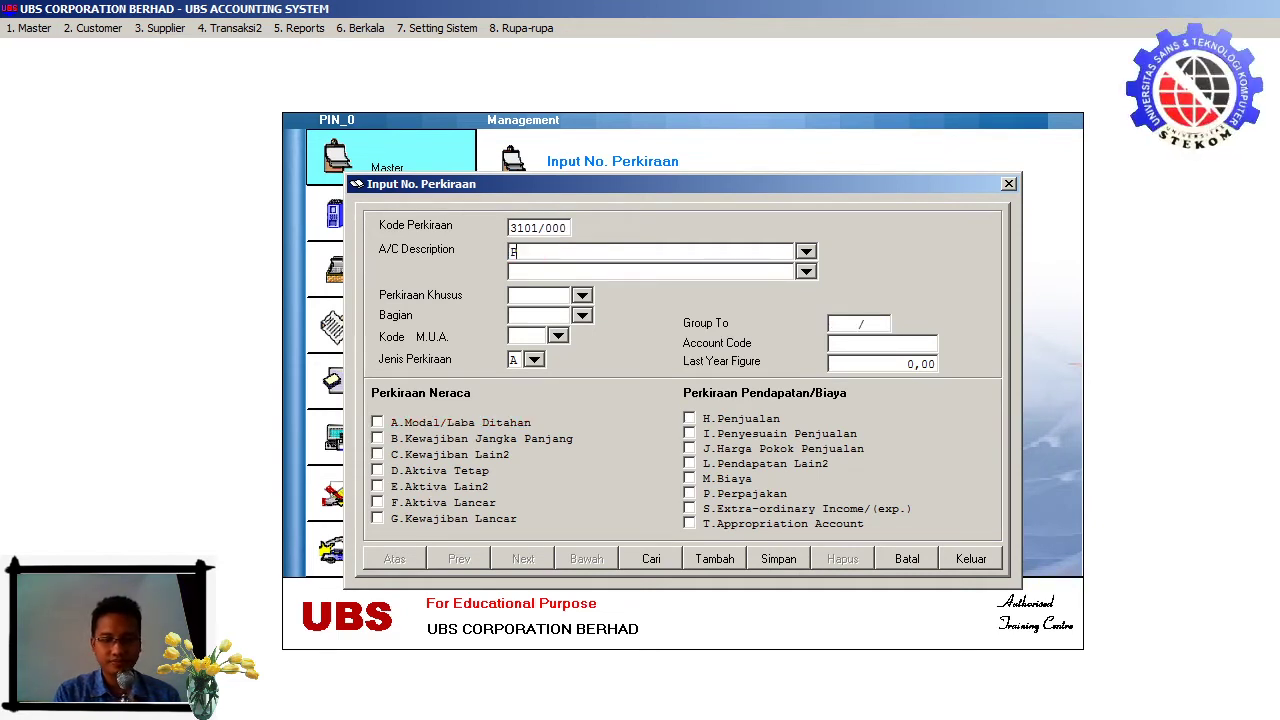
type("RIVE")
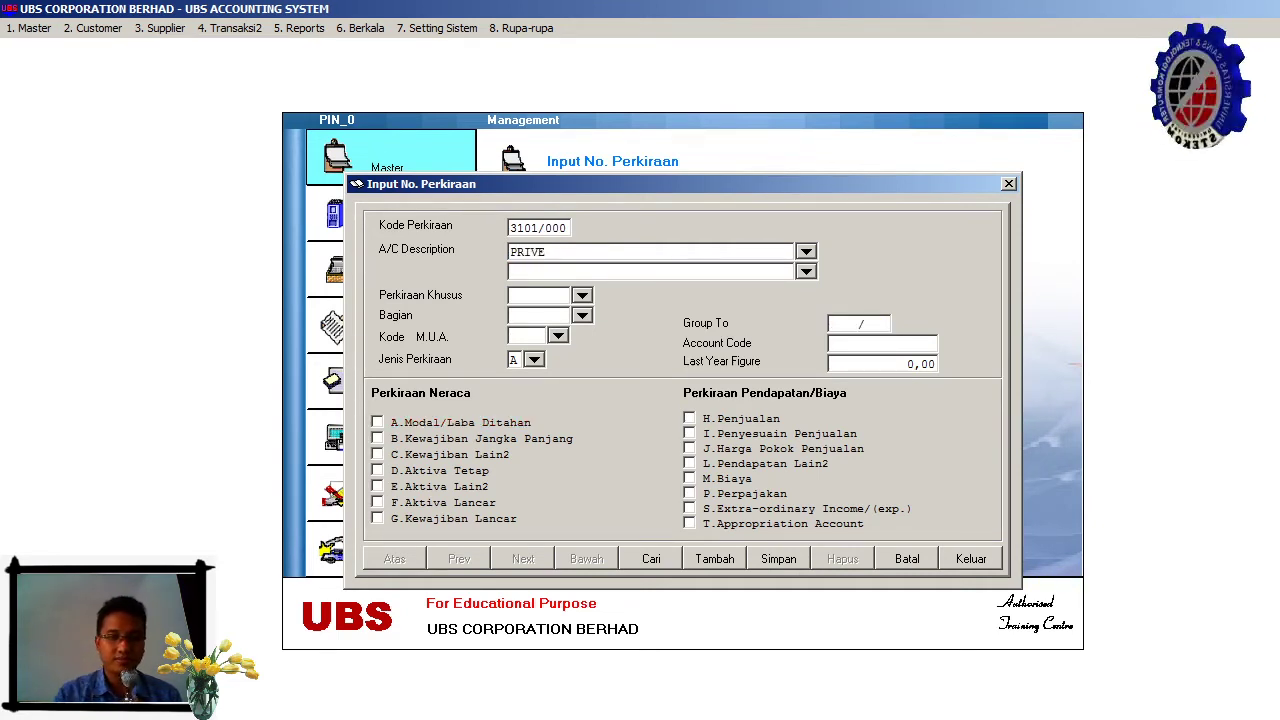
left_click(378, 423)
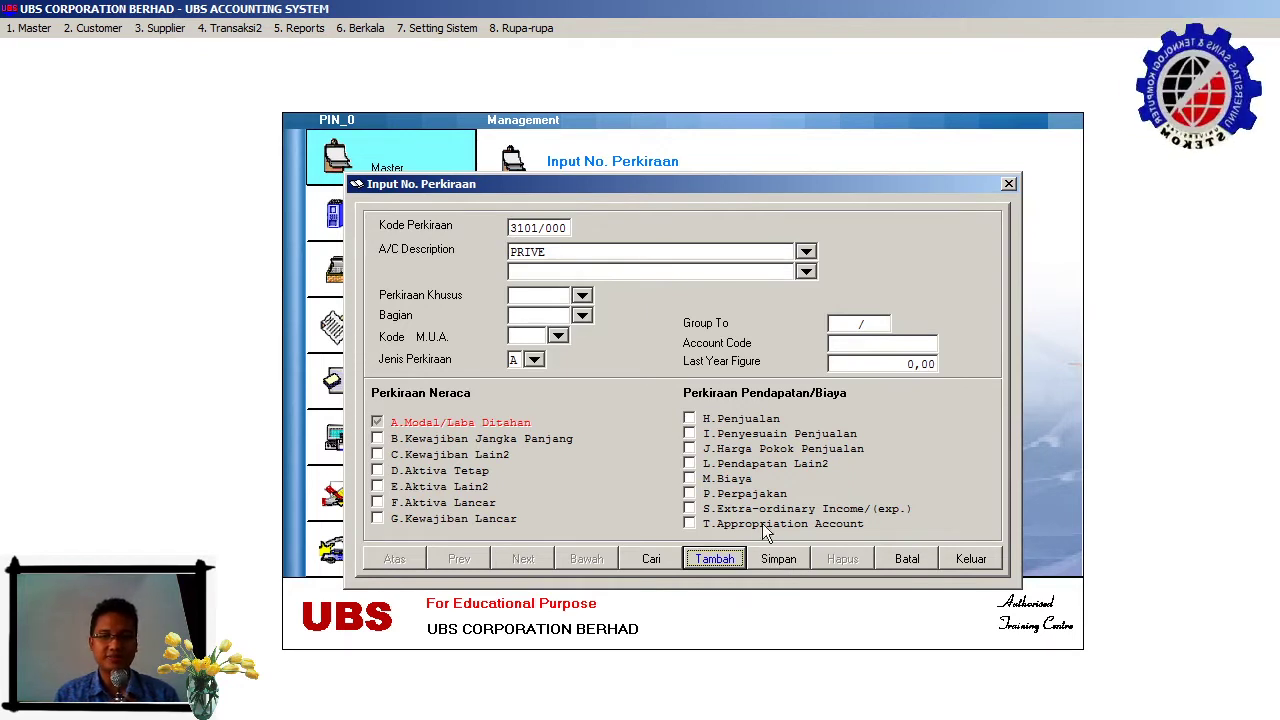
left_click(780, 559)
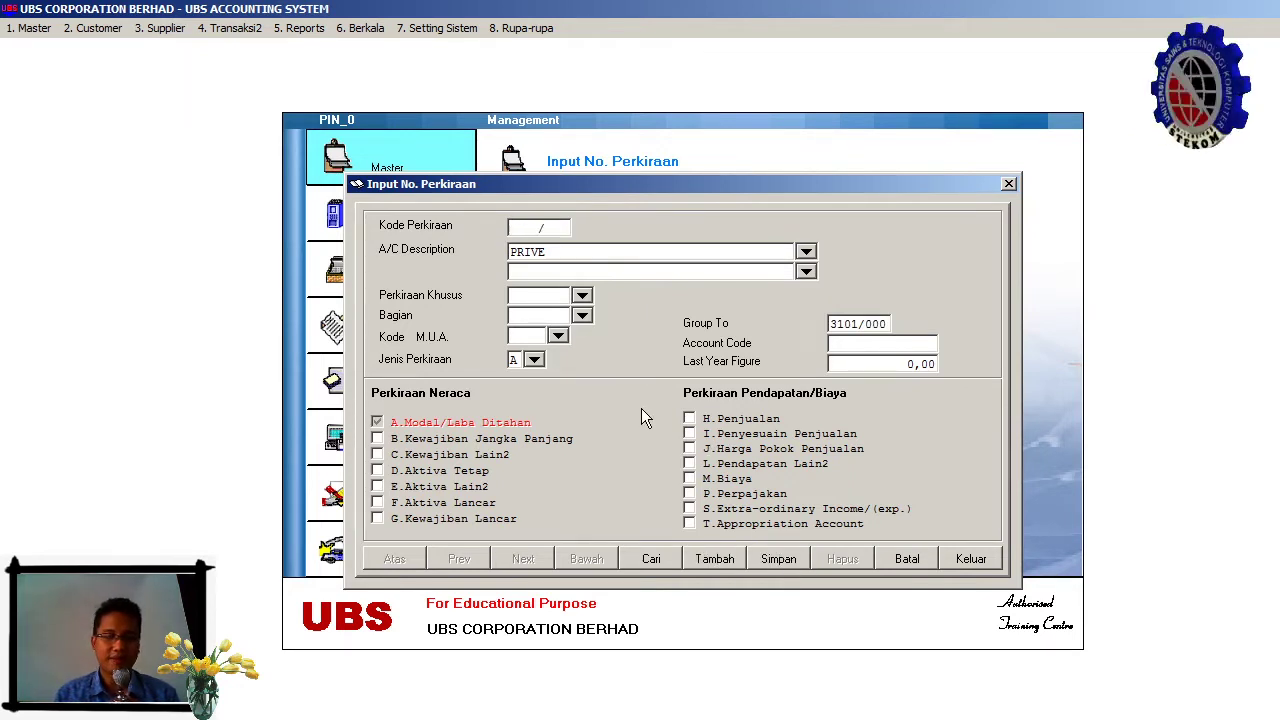
Save account 4100/000 with description PENJUALAN, ticked as H.Penjualan.
type("41000000")
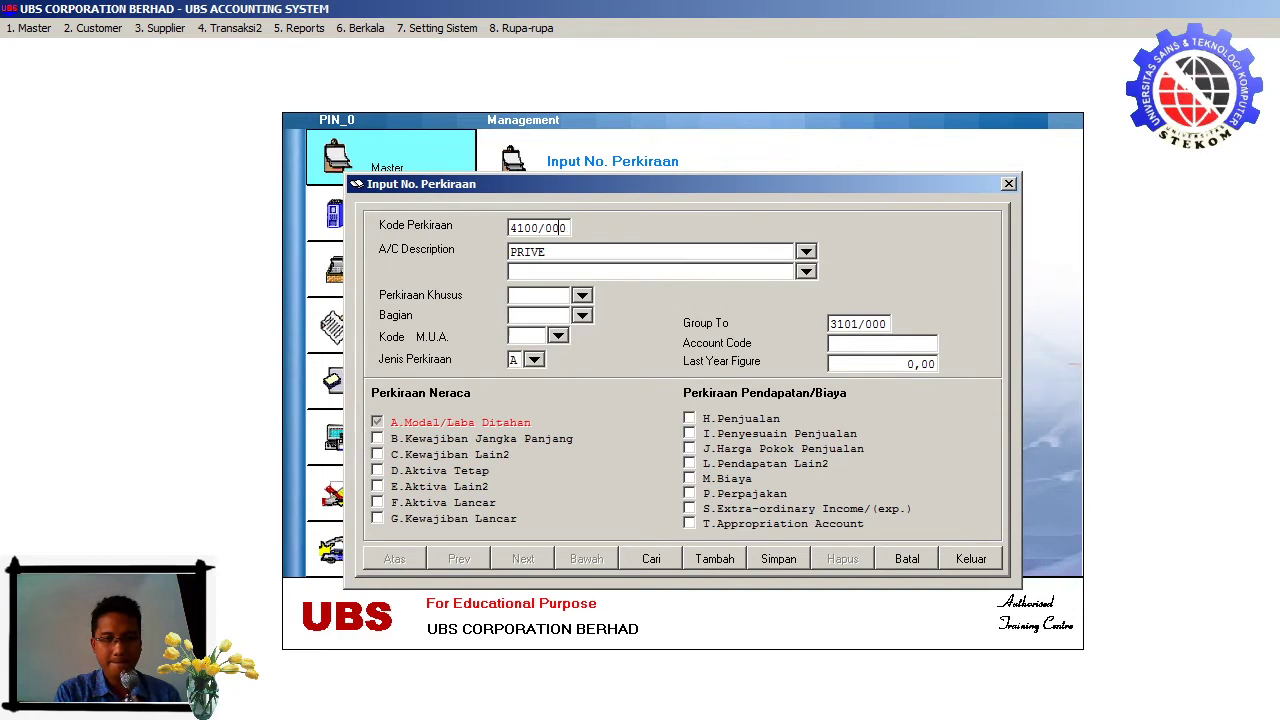
key("Return")
type("PE")
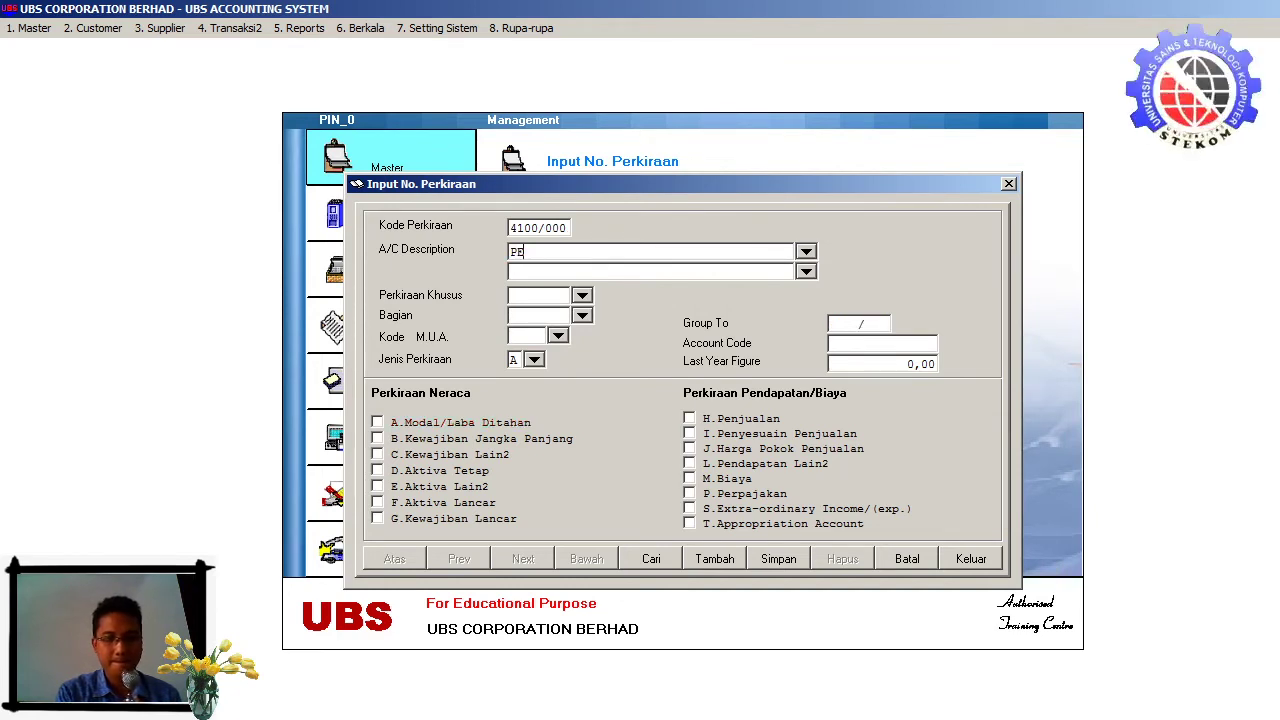
type("NJUALAN")
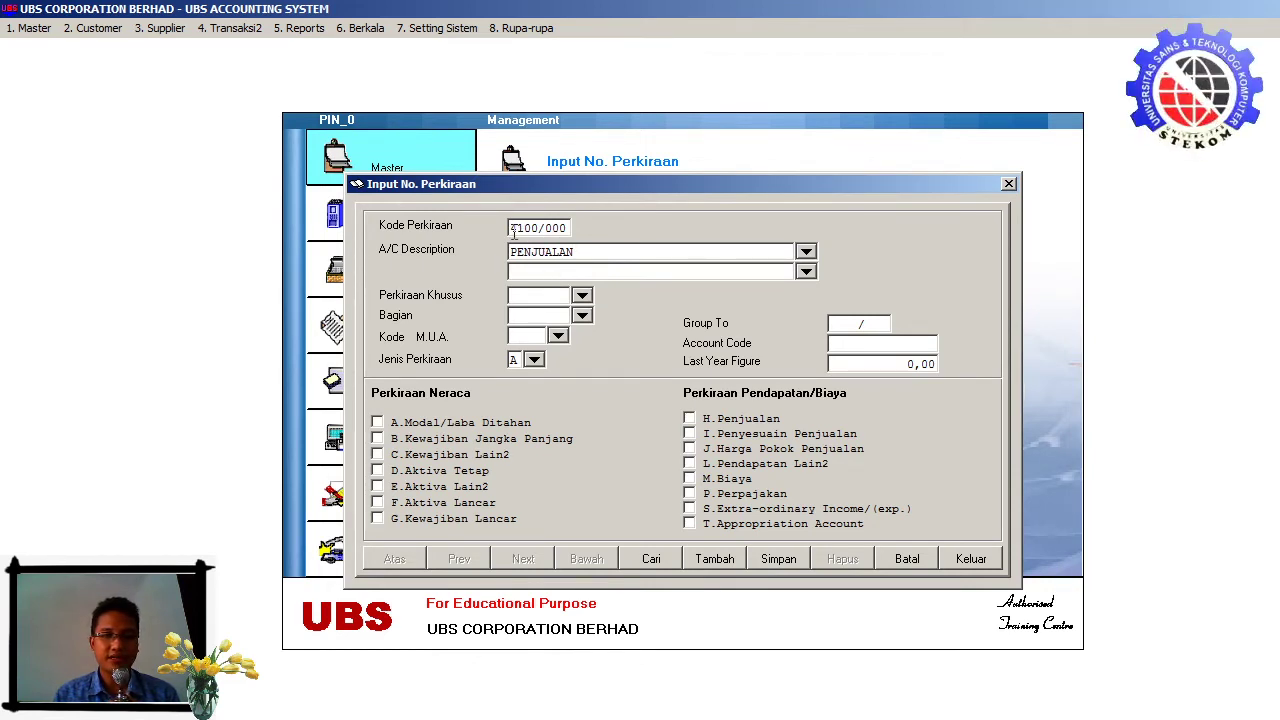
left_click(688, 418)
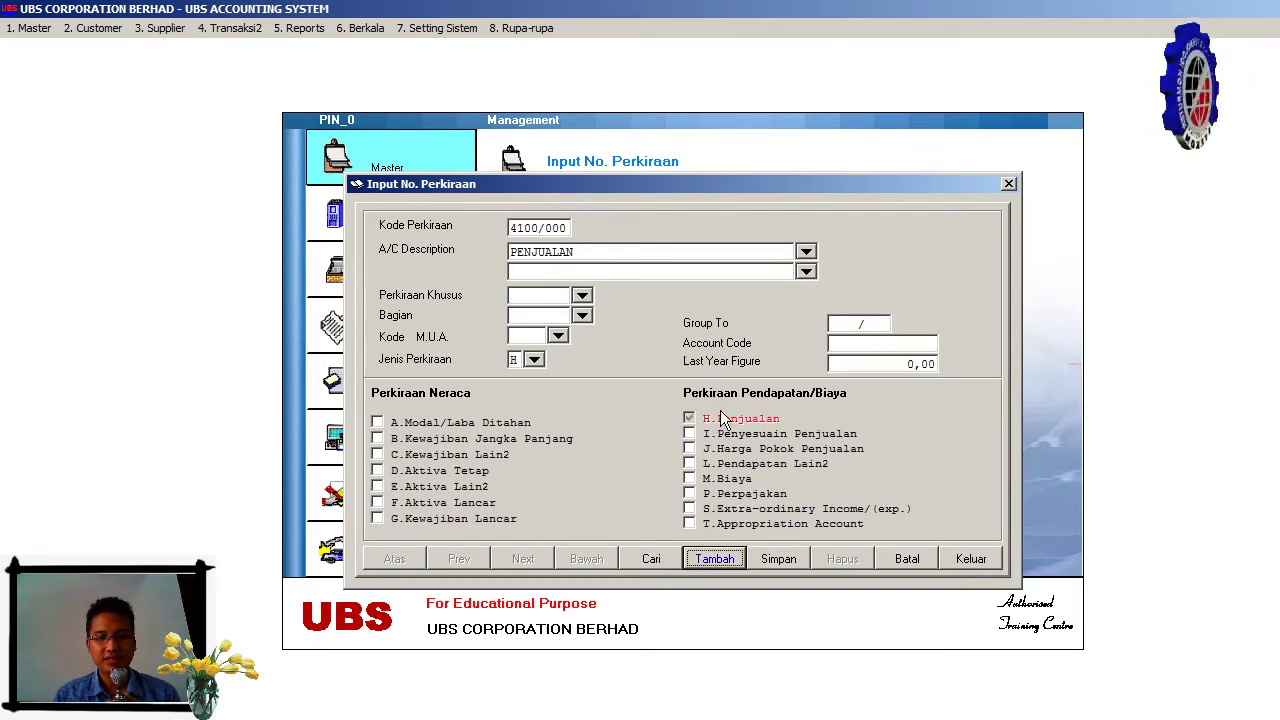
left_click(787, 554)
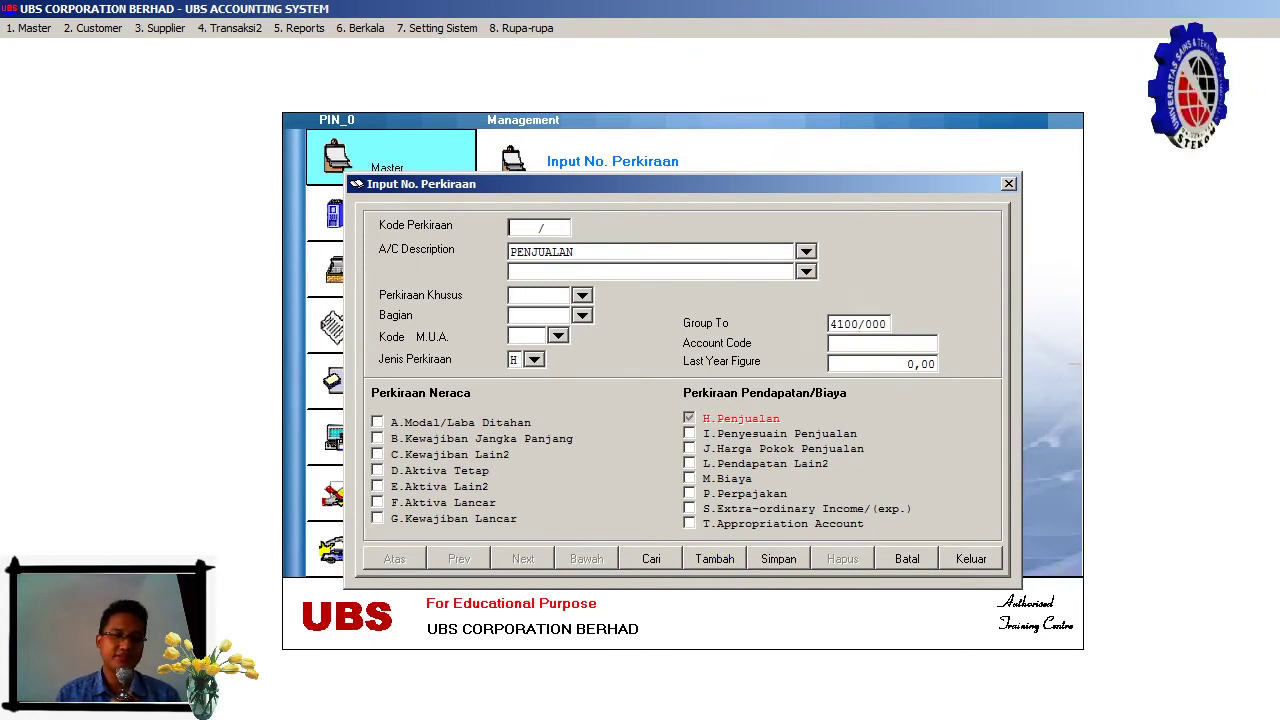
Save account 5100/000 with description PEMBELIAN, ticked as M.Biaya.
key("alt+Tab")
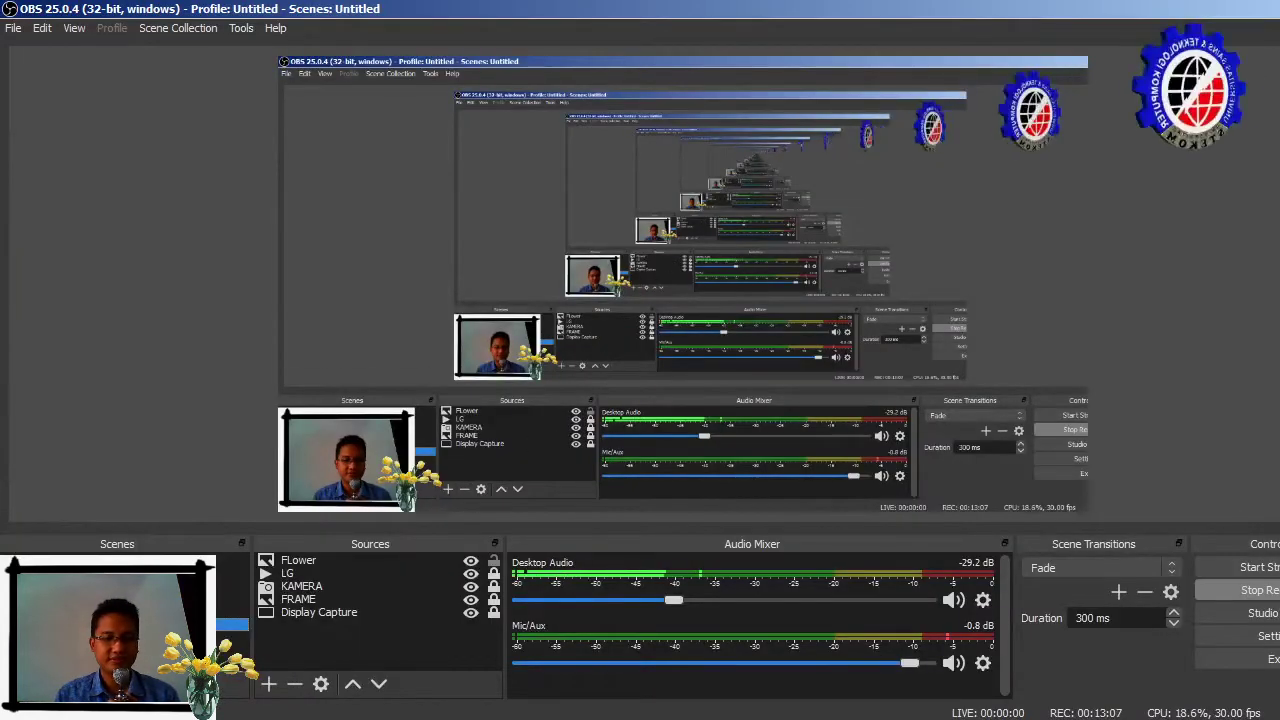
key("alt+Tab")
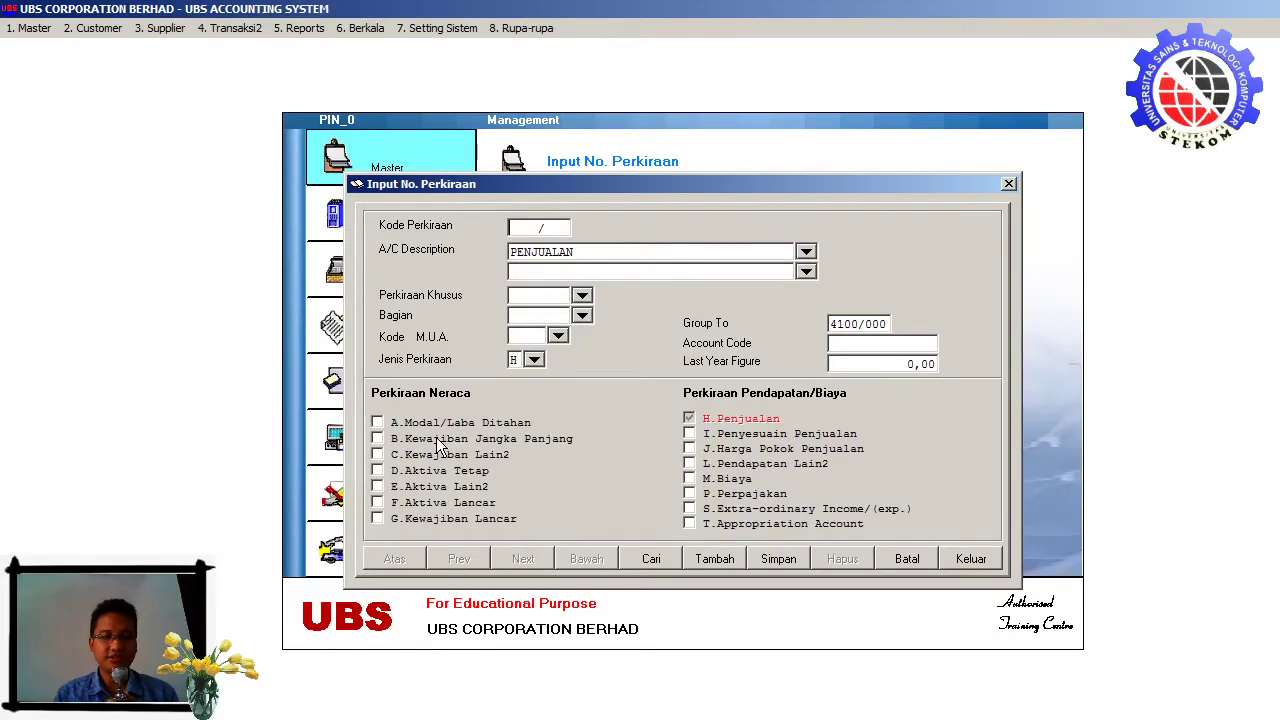
key("XF86AudioLowerVolume")
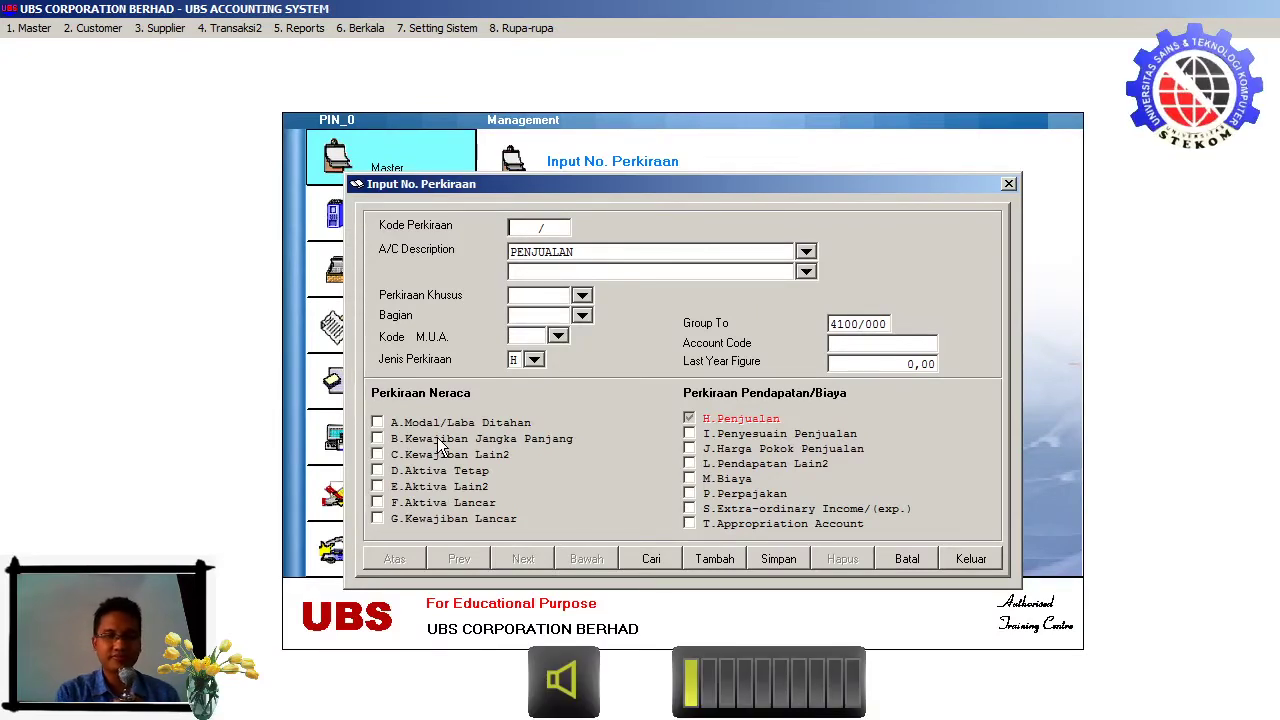
type("51  ")
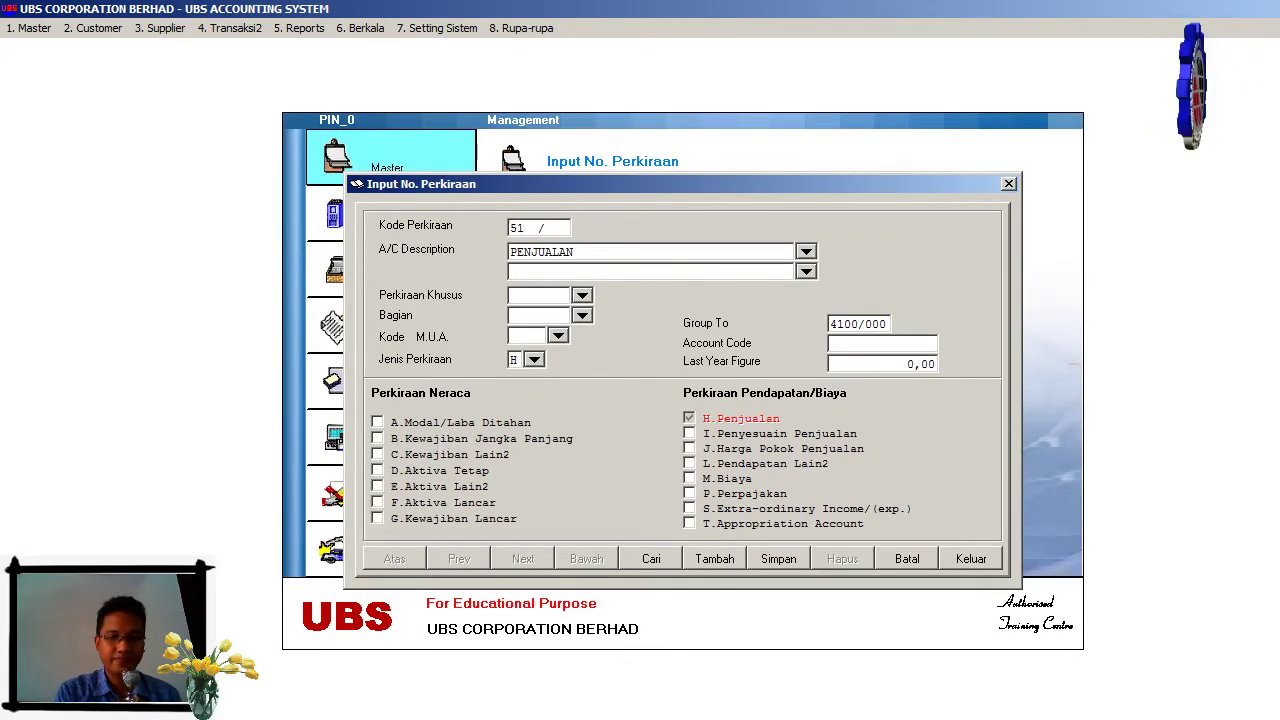
type("00/000")
key("Return")
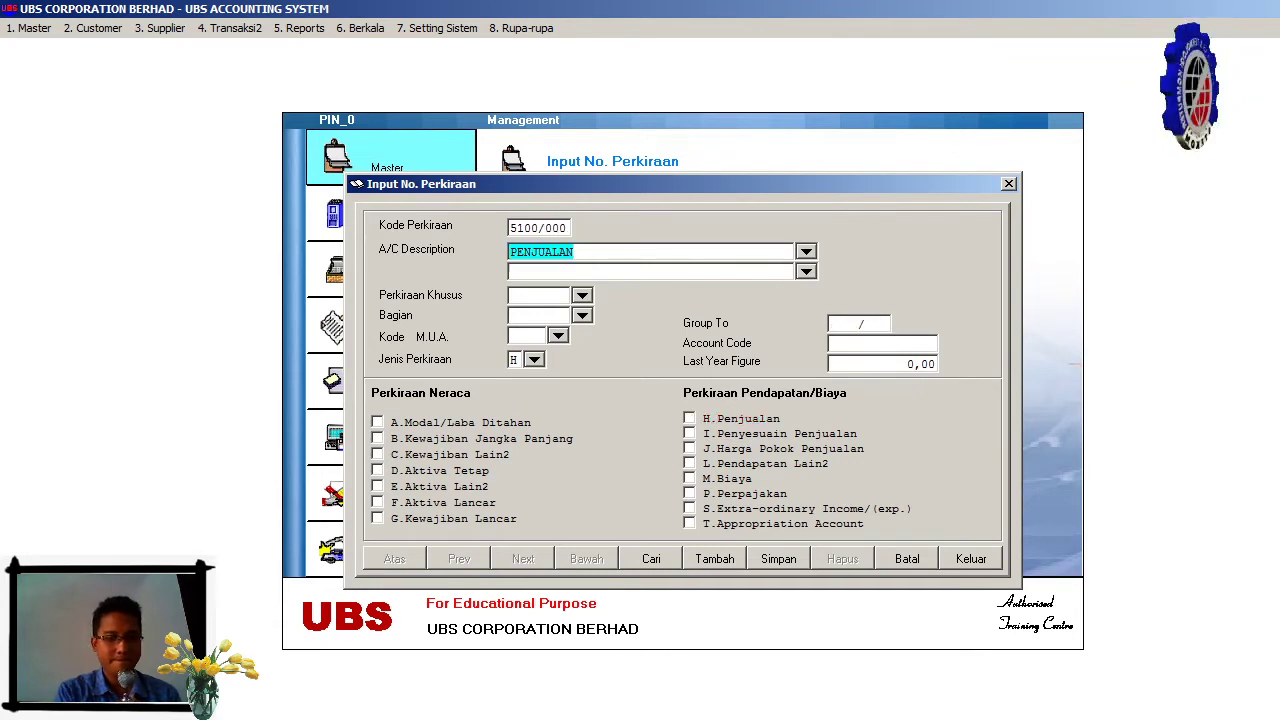
type("P")
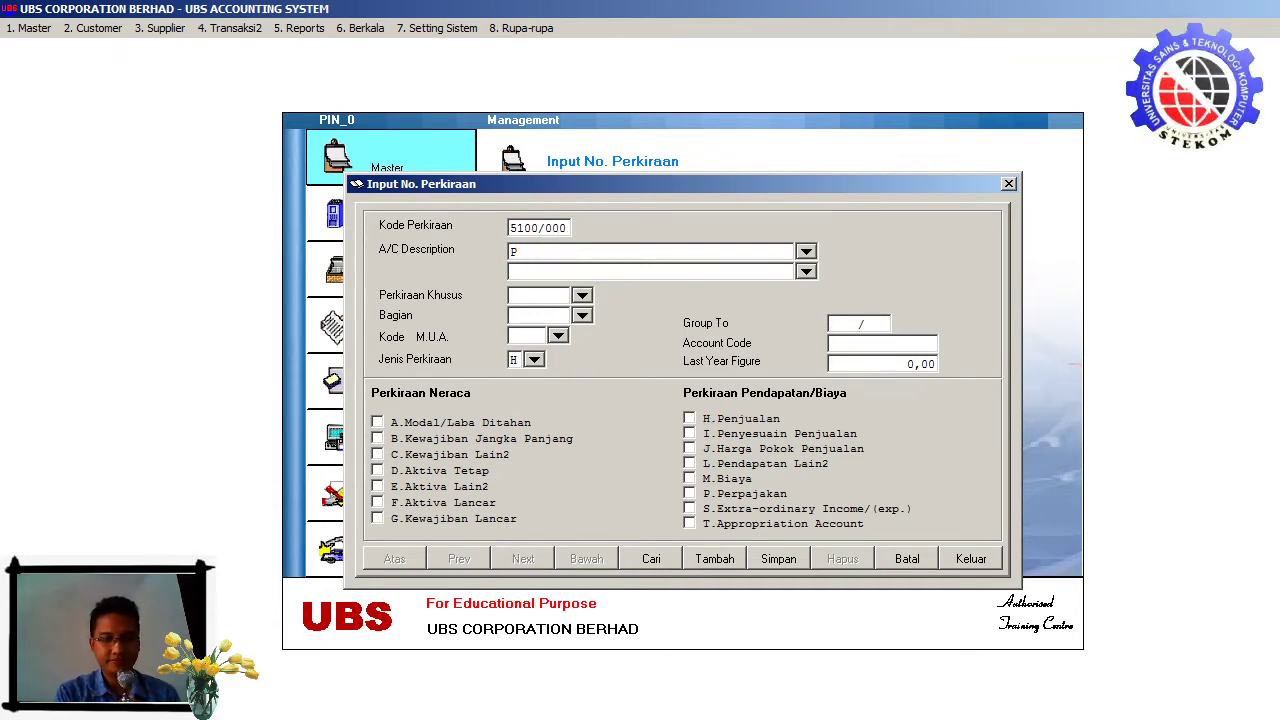
type("EMBELIAN")
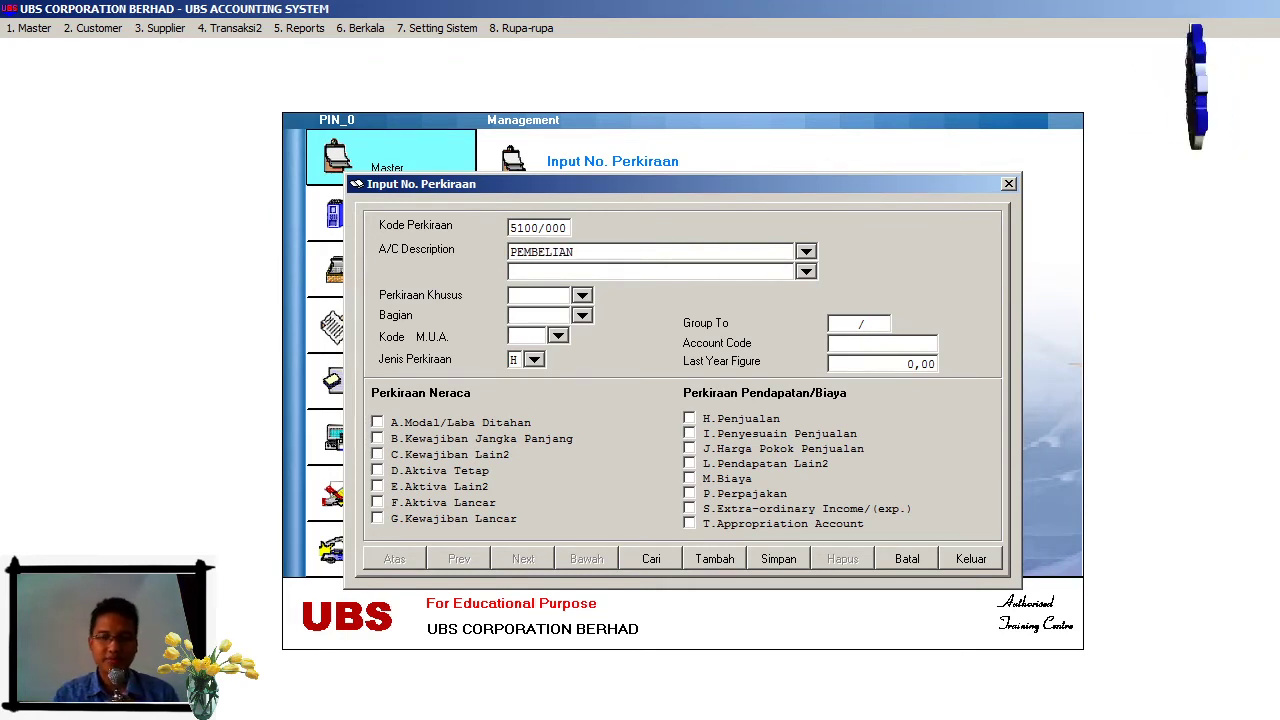
left_click(688, 480)
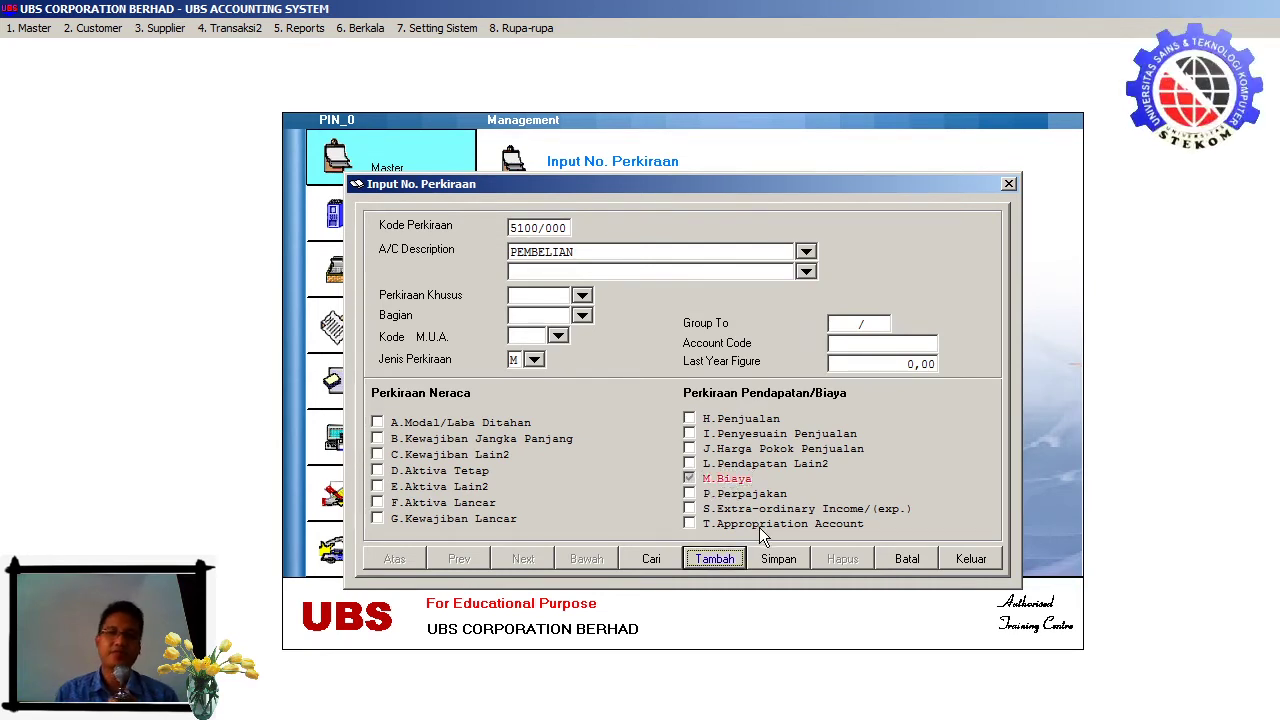
left_click(775, 560)
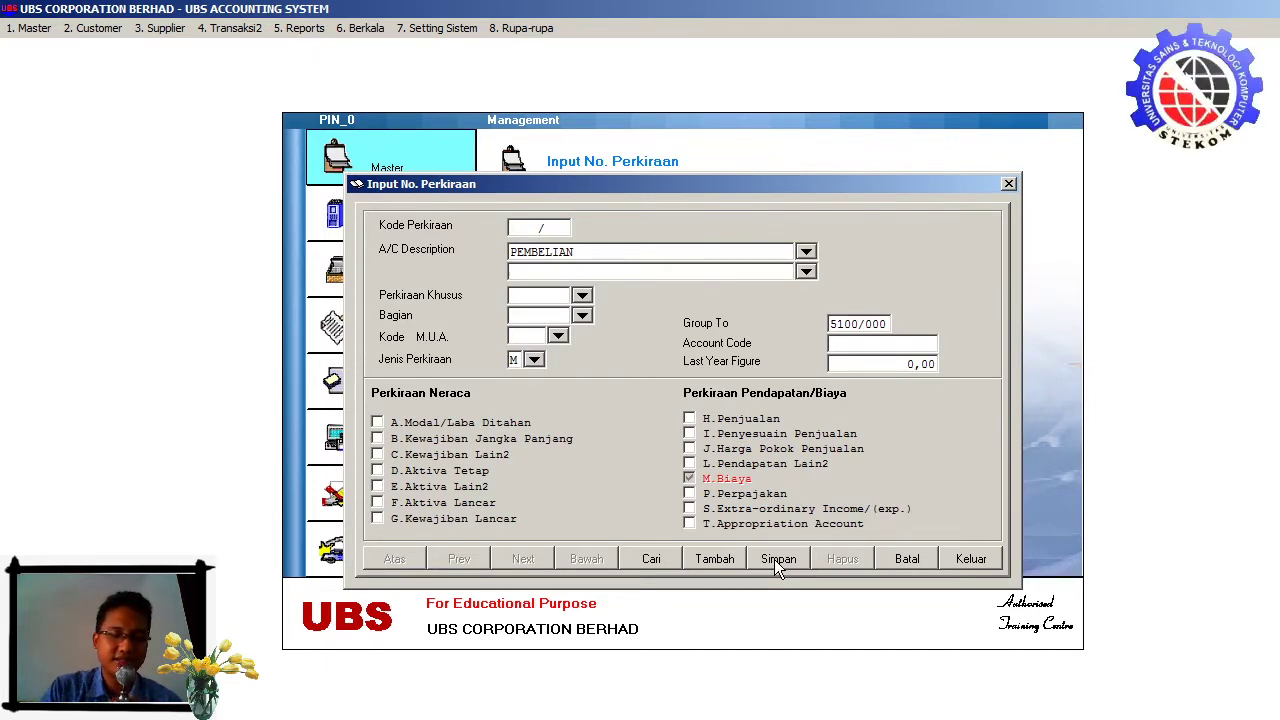
Save account 4400/000 with description PENDAPATAN JASA, ticked as L.Pendapatan Lain2.
type("4   ")
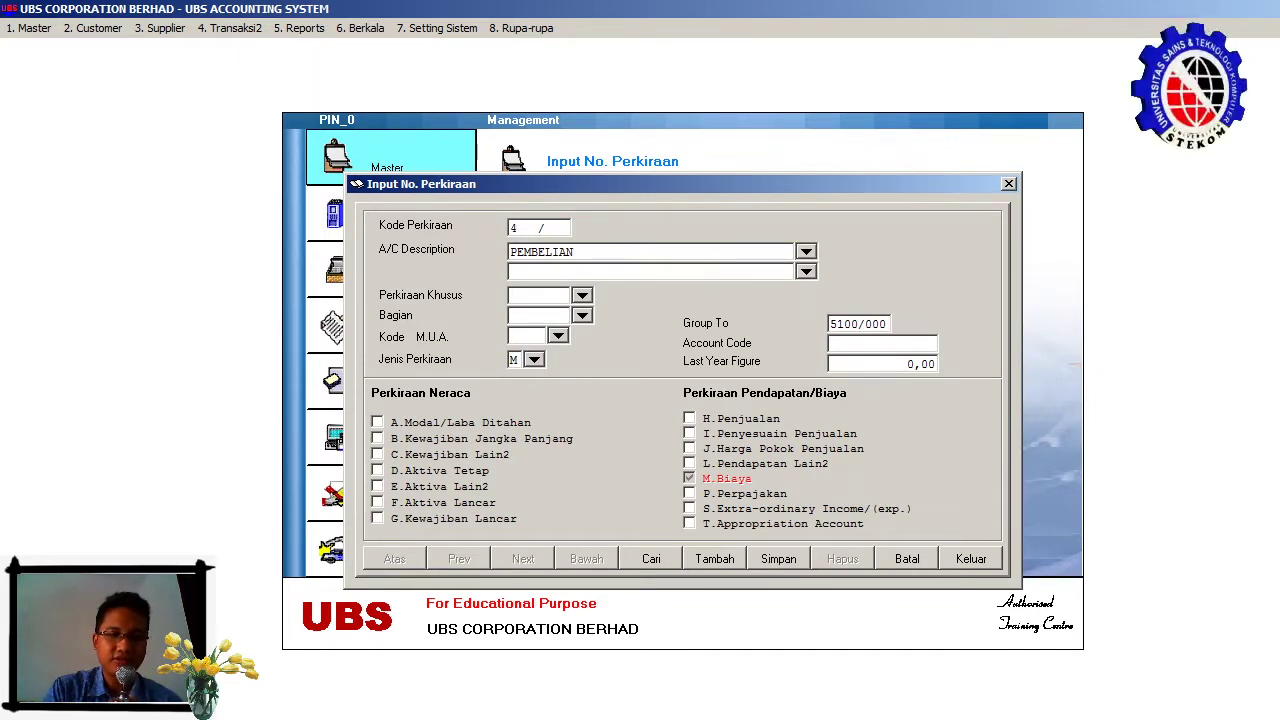
type("4")
type("00/")
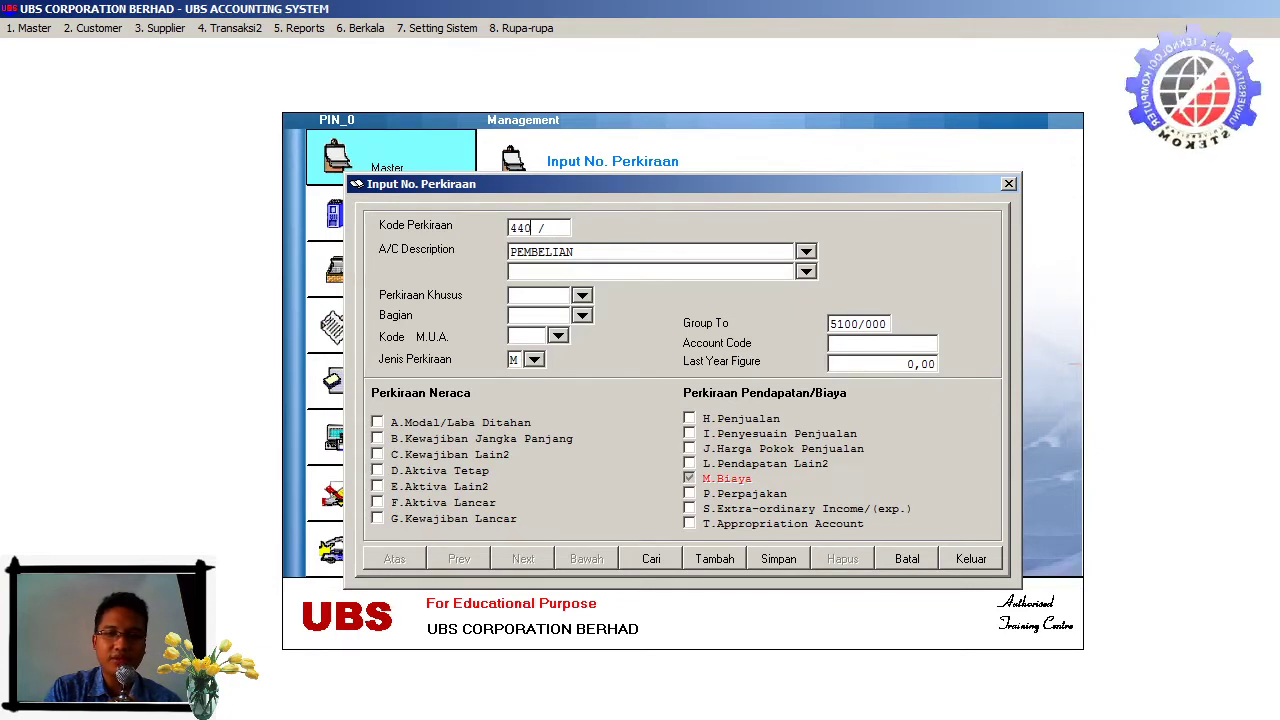
type("000")
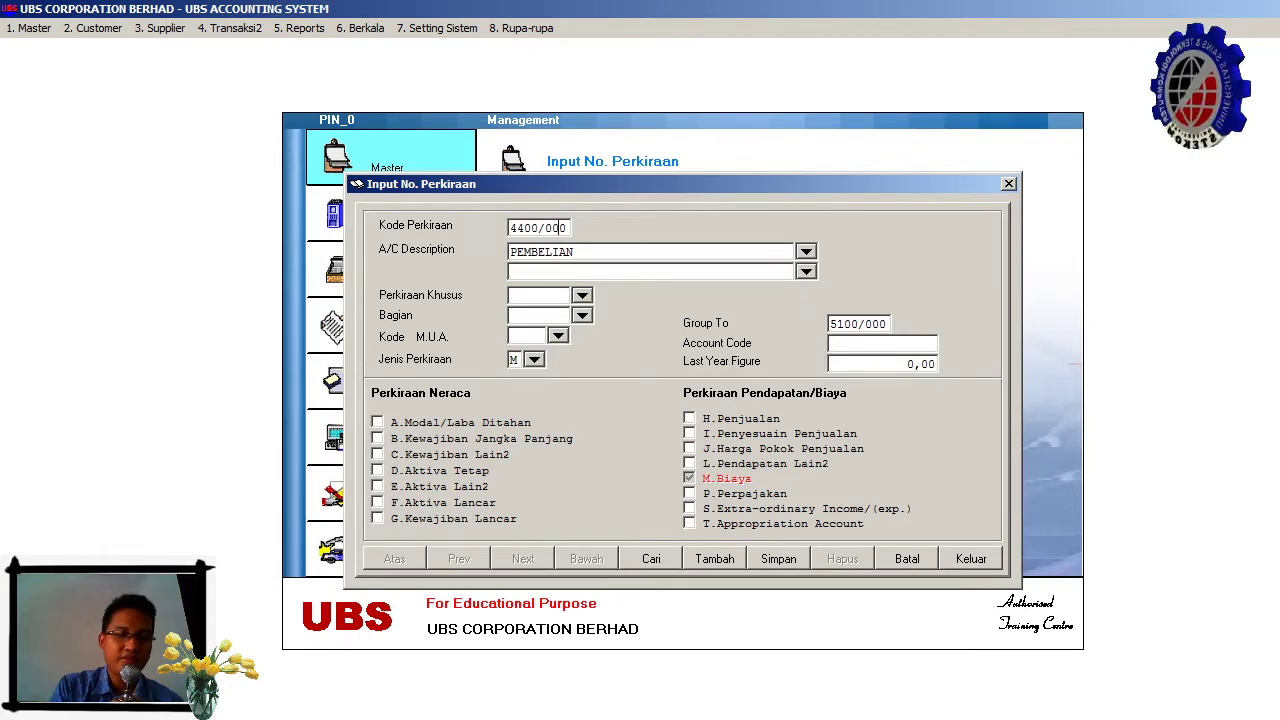
key("Return")
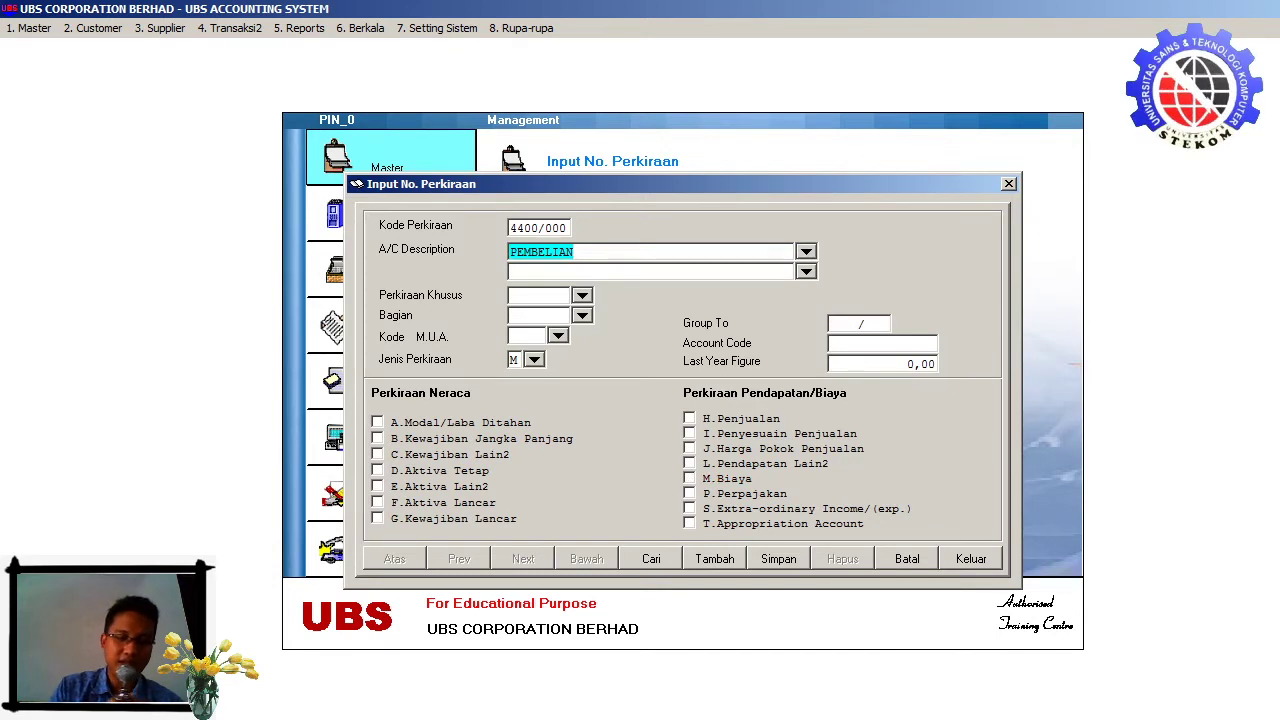
type("PENDA")
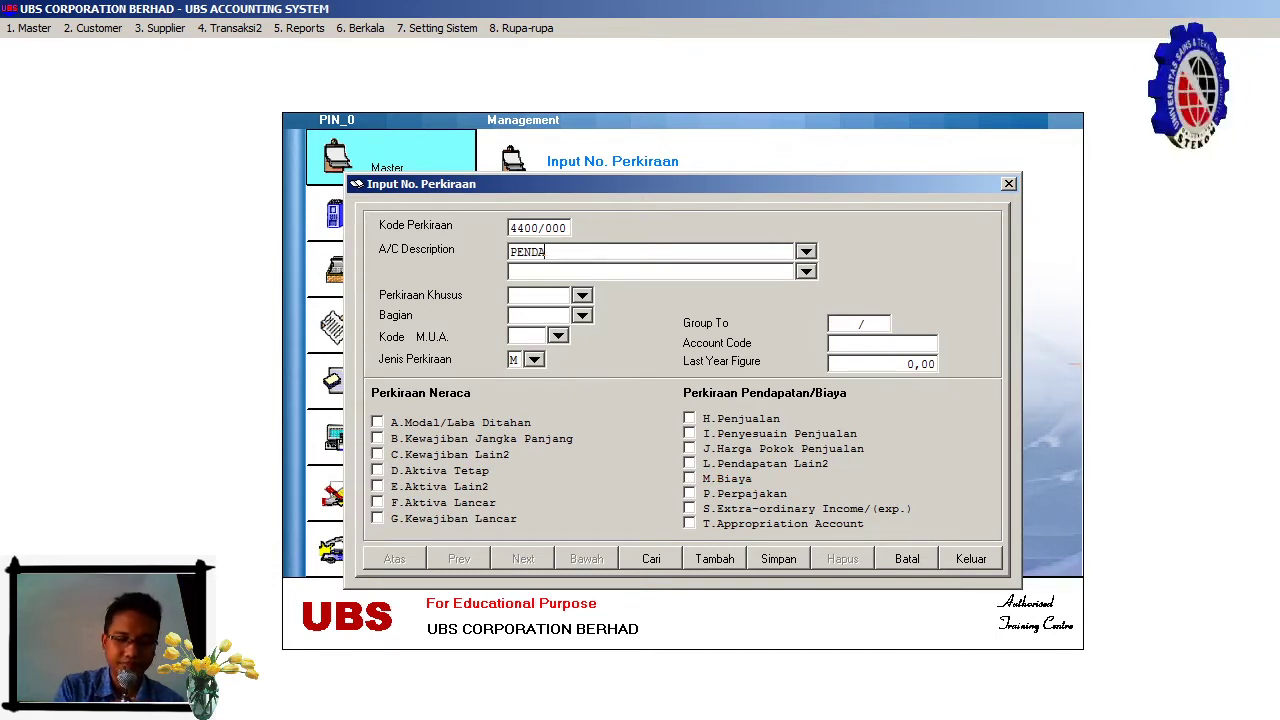
type("PATAN")
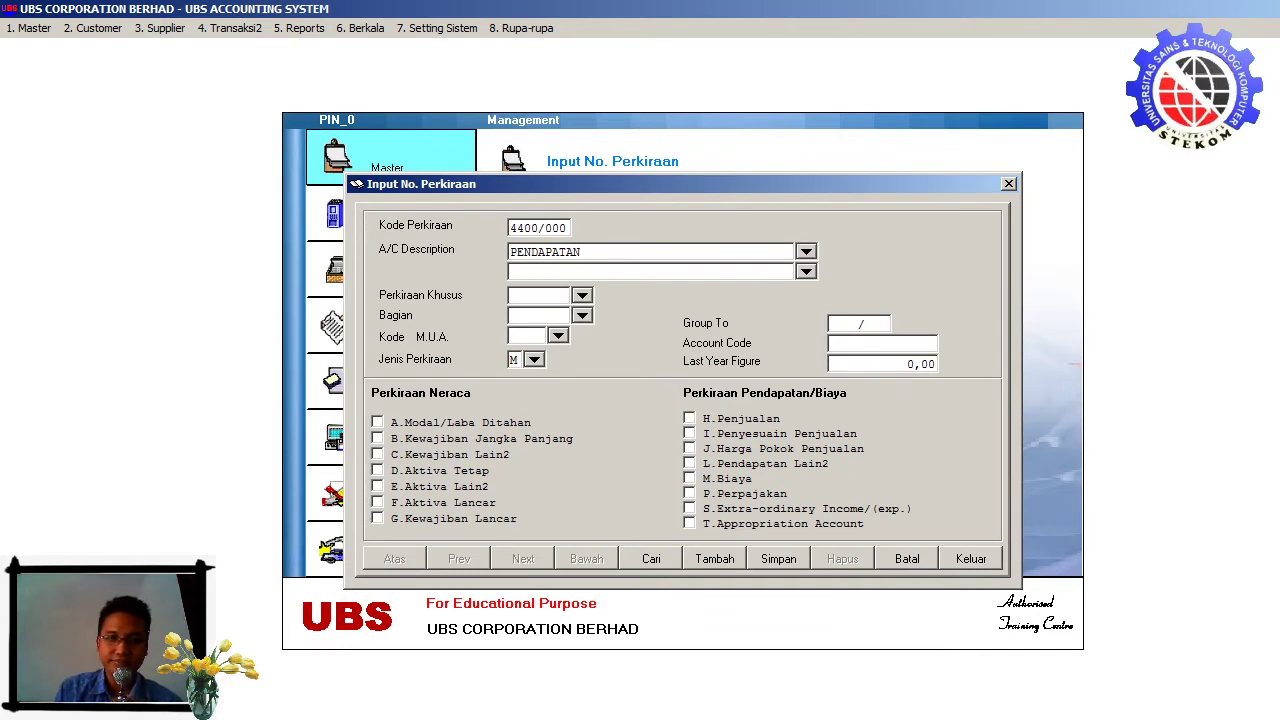
type(" JASA")
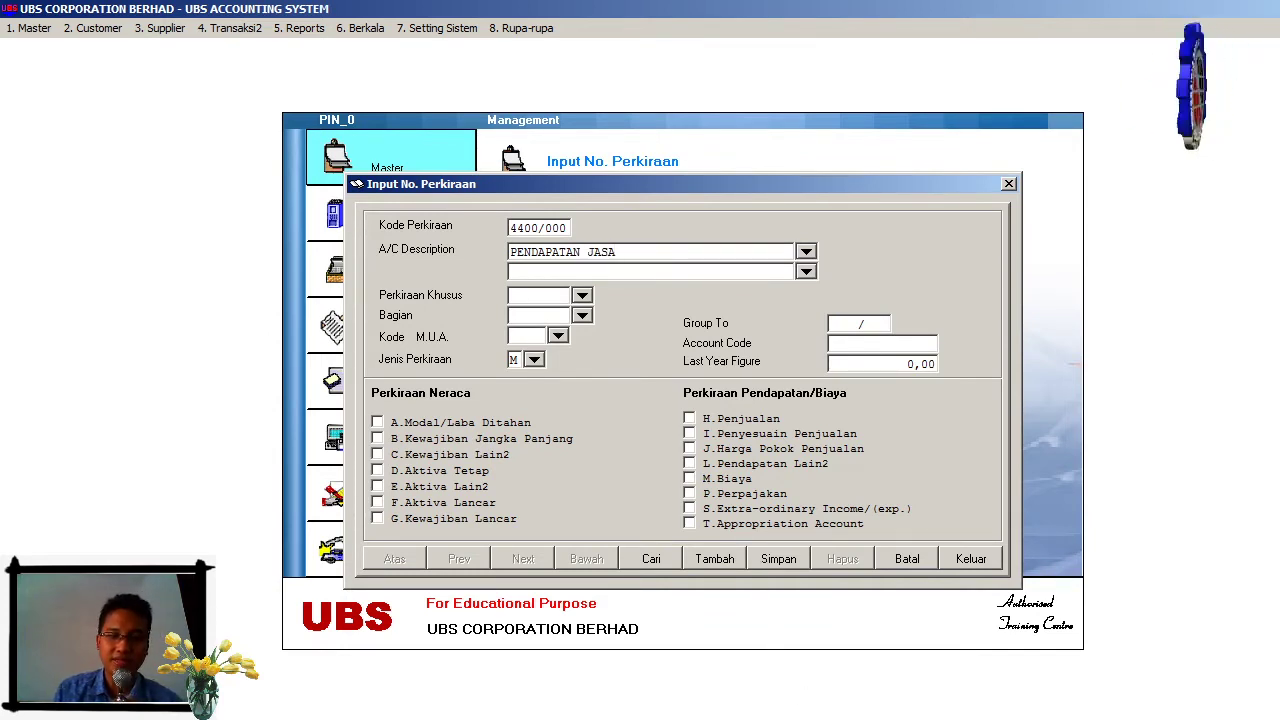
left_click(691, 463)
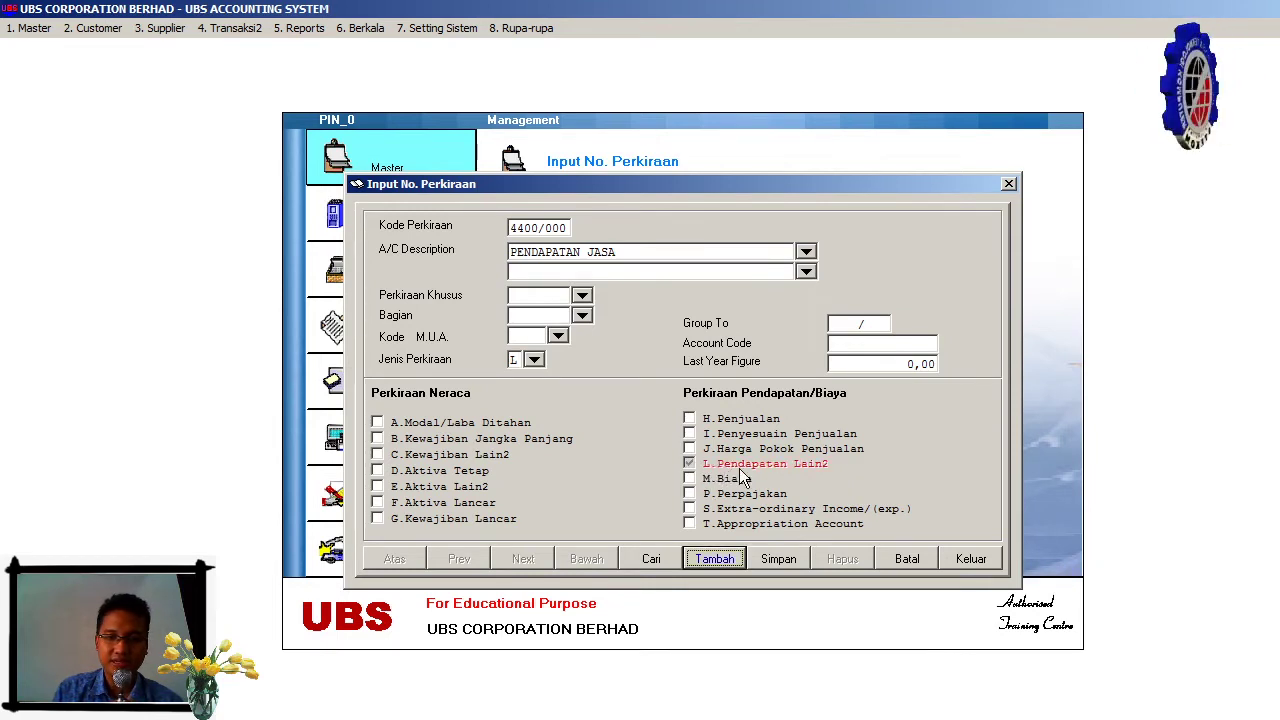
left_click(782, 559)
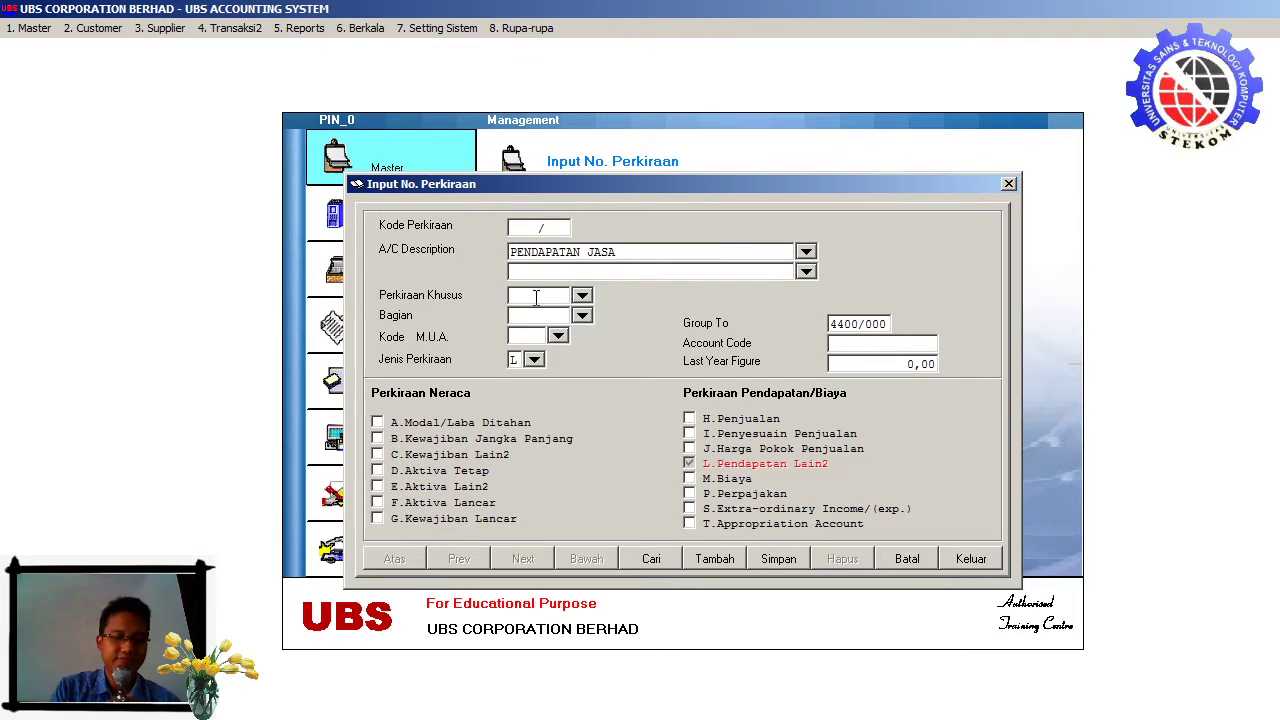
Save account 5200/000 with description BIAYA GAJI, ticked as M.Biaya.
type("42")
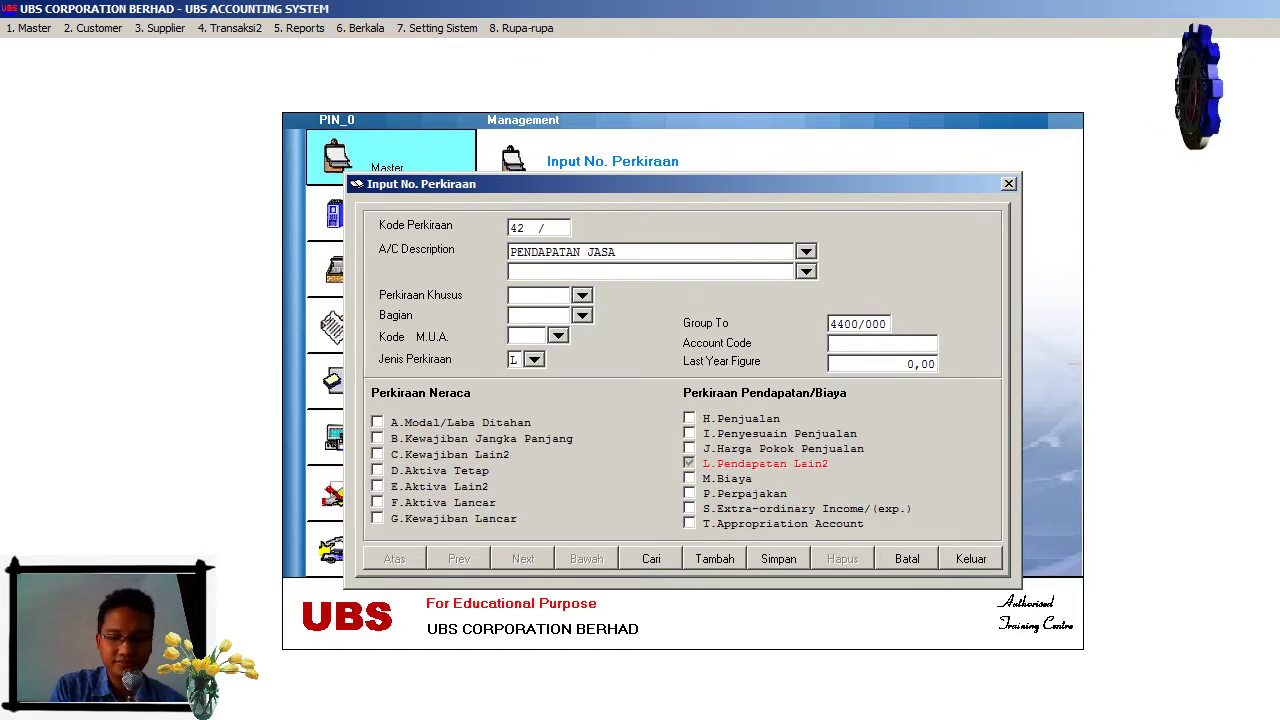
key("BackSpace")
key("BackSpace")
type("52000000")
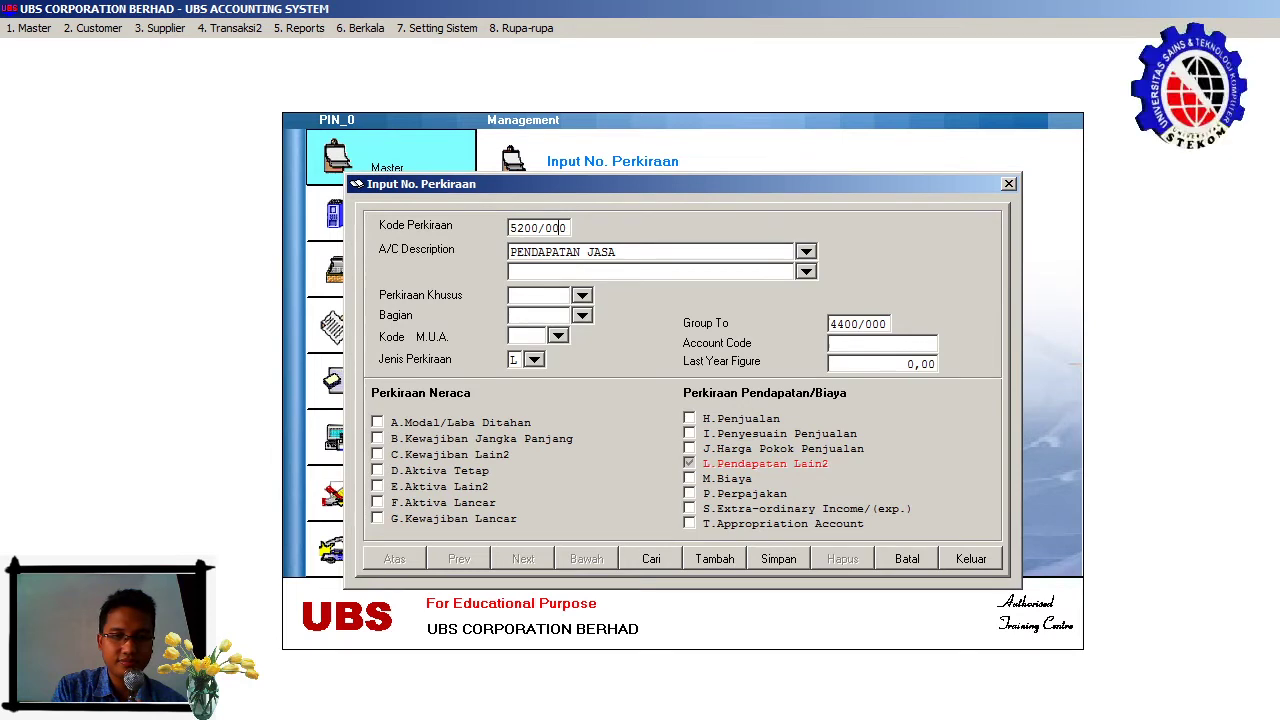
key("Return")
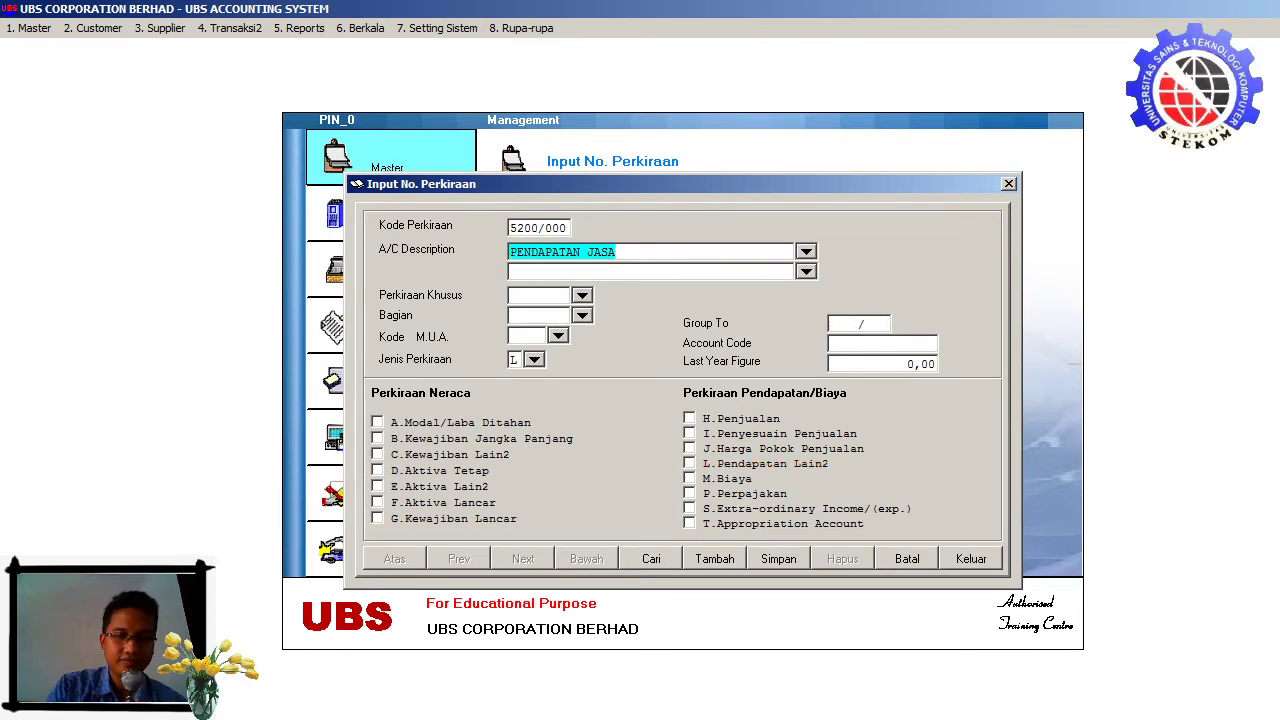
type("BIAYA")
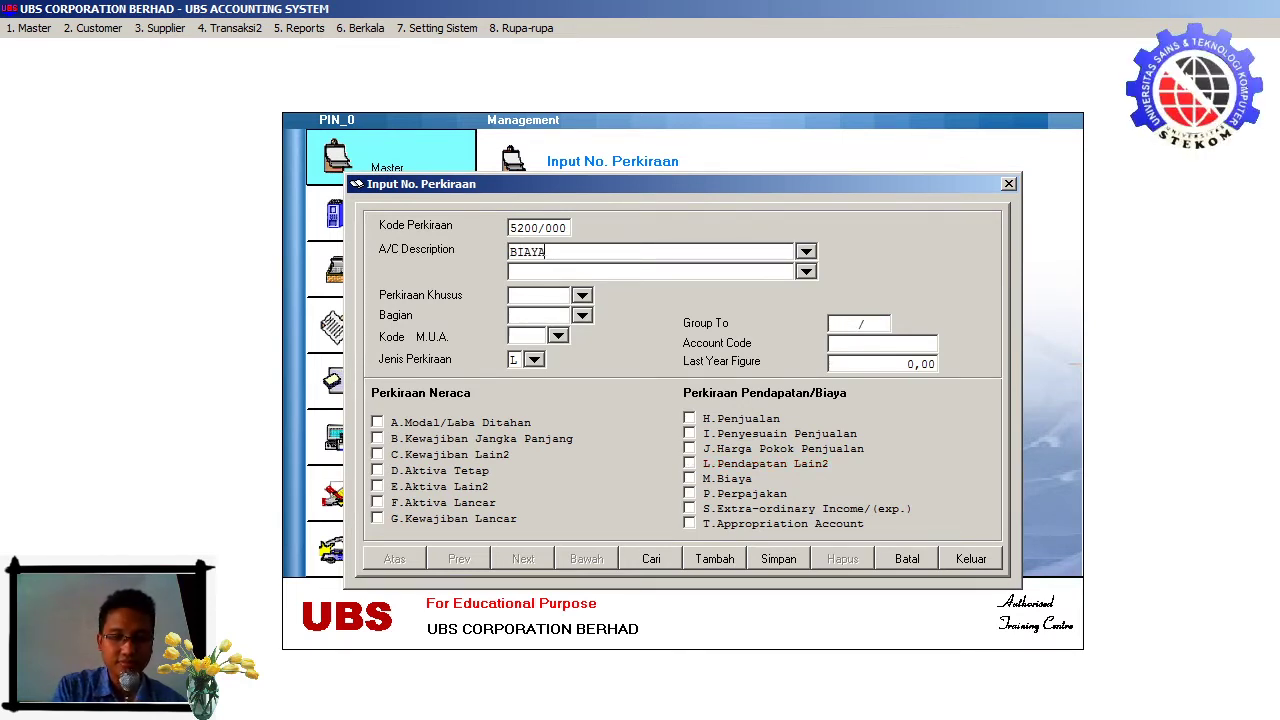
type(" GAJI")
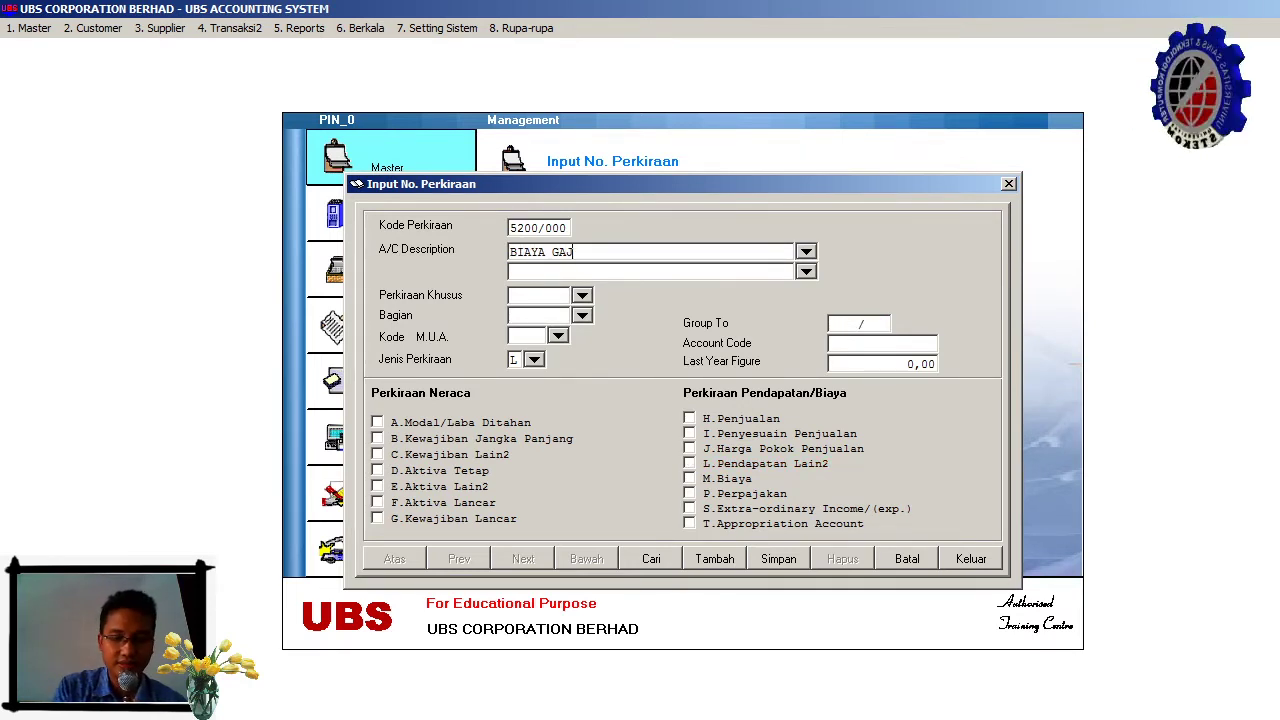
left_click(689, 478)
left_click(779, 555)
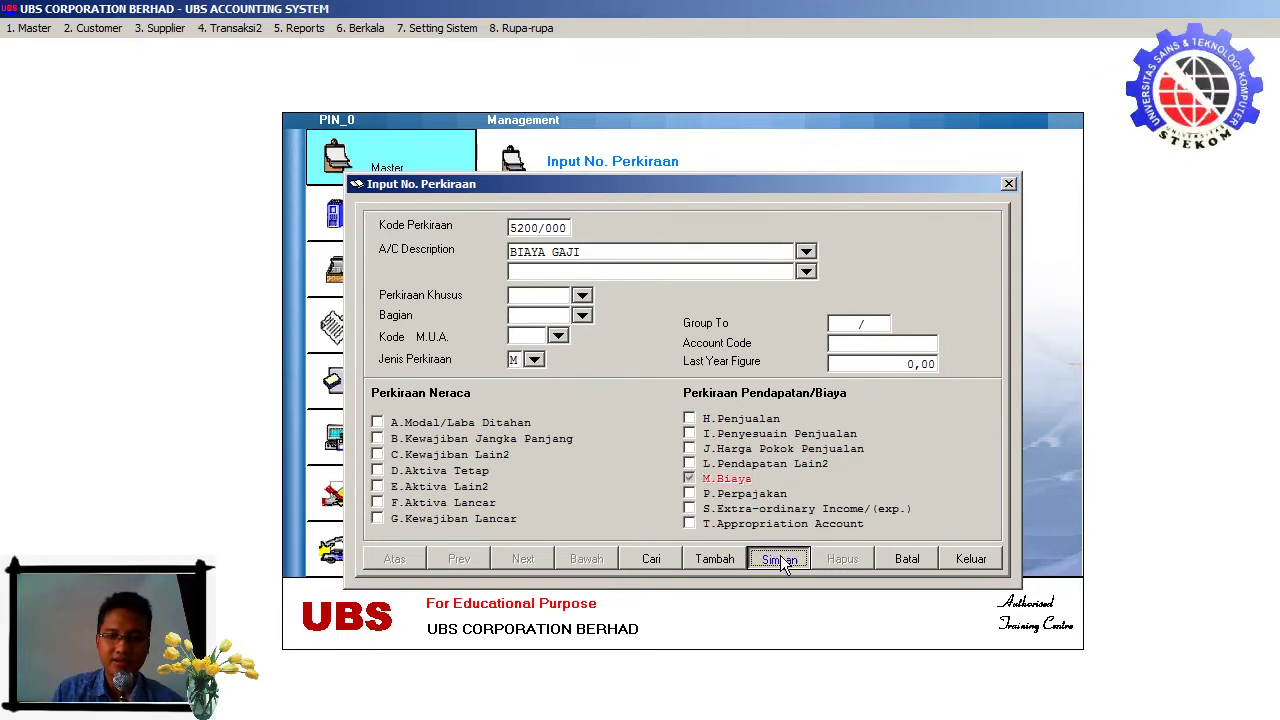
Save account 5201/000, changing the description from BIAYA GAJI to BIAYA SEWA, as M.Biaya.
type("5201/")
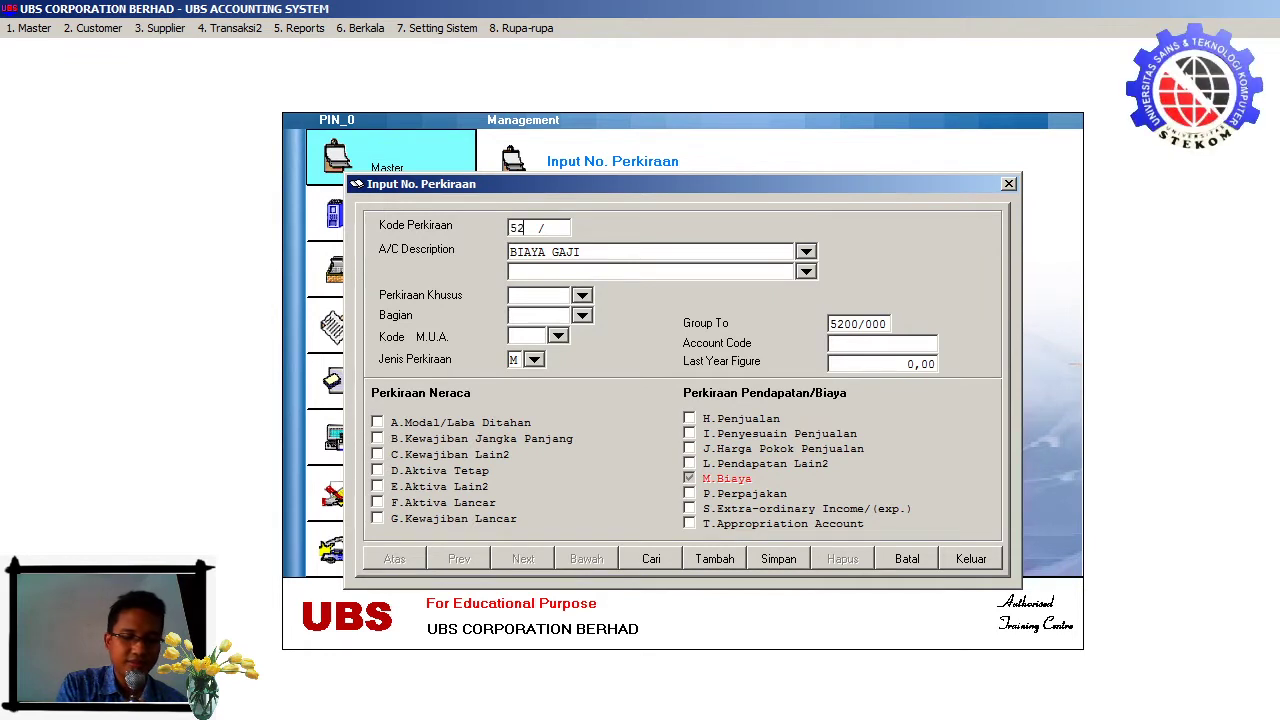
type("000")
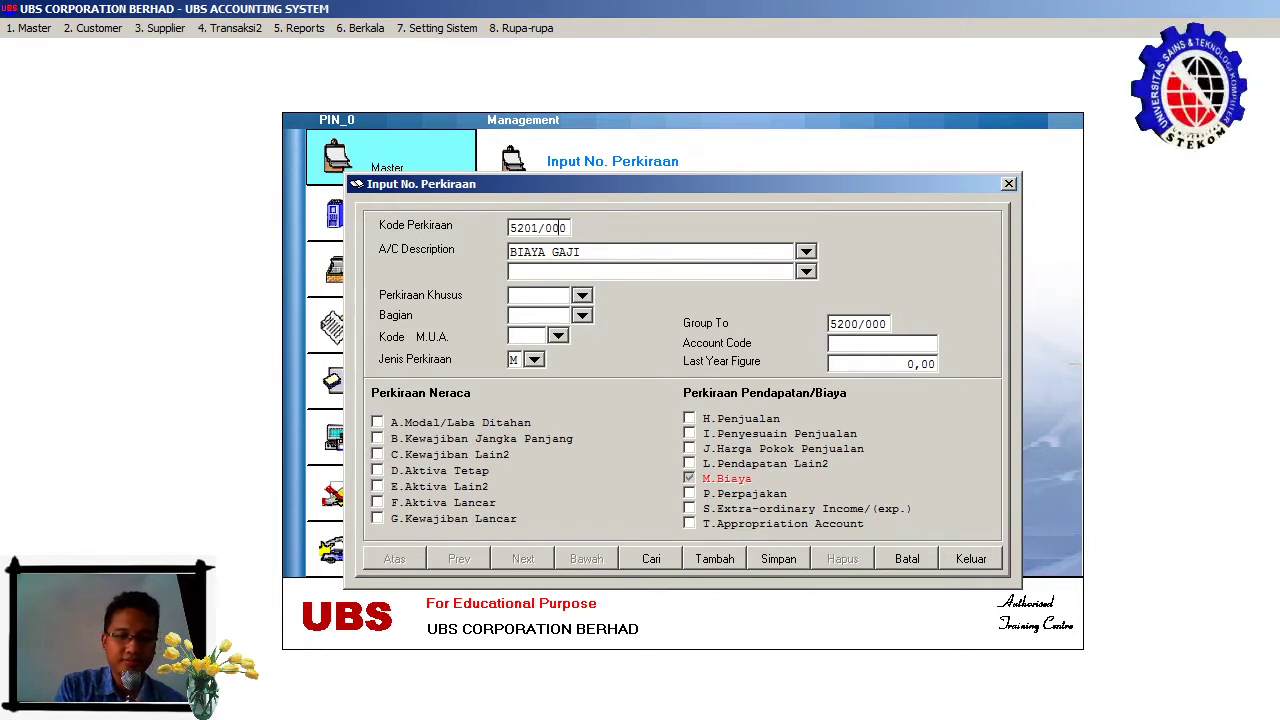
key("Return")
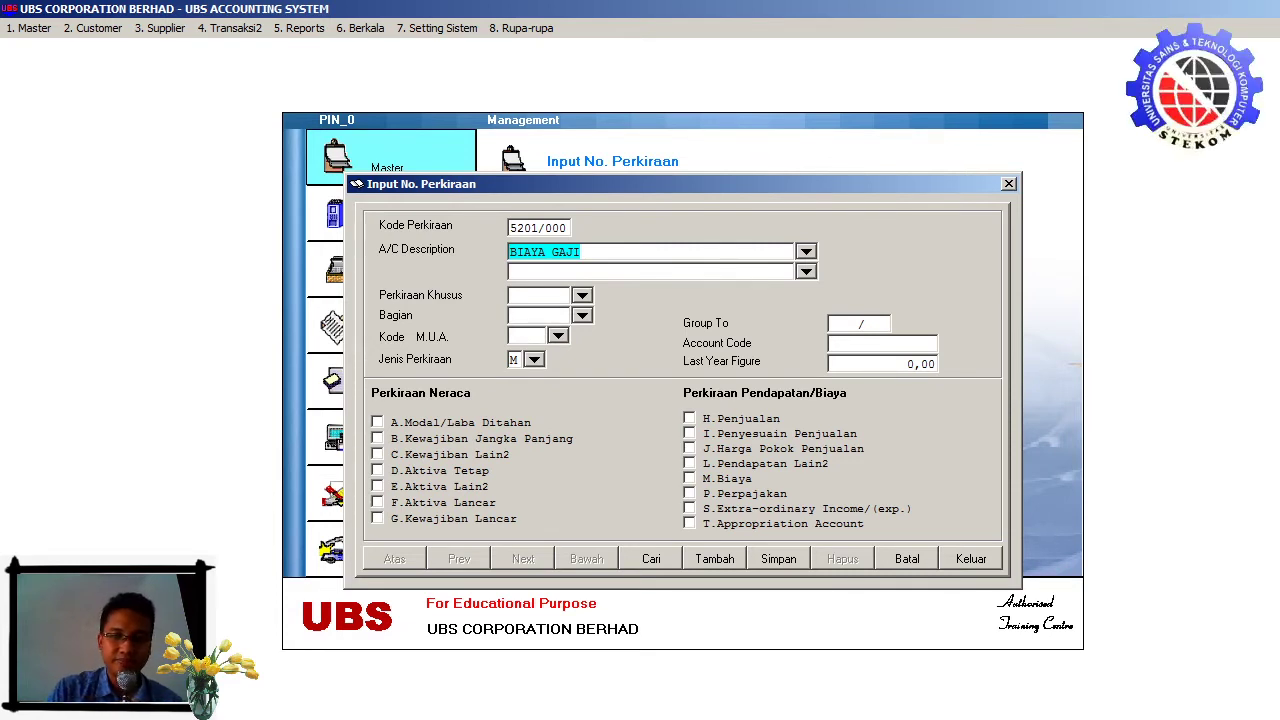
key("Right")
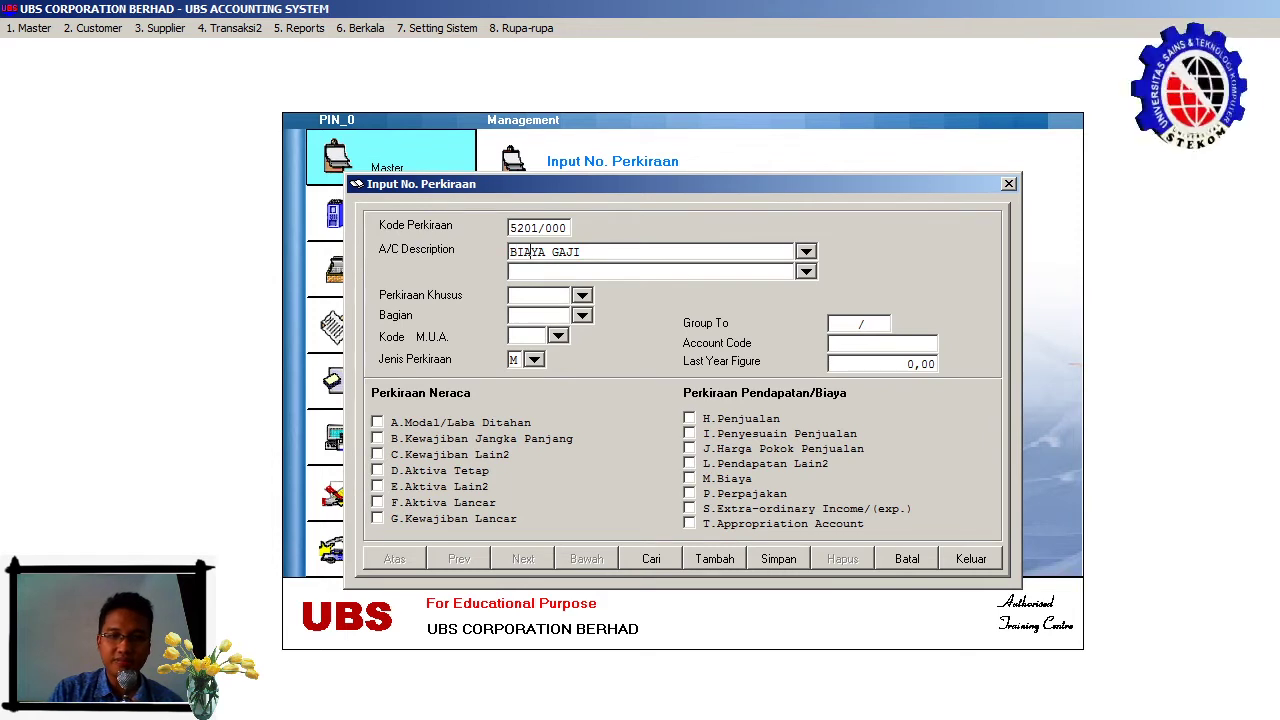
key("Delete")
key("Delete")
key("Delete")
key("Delete")
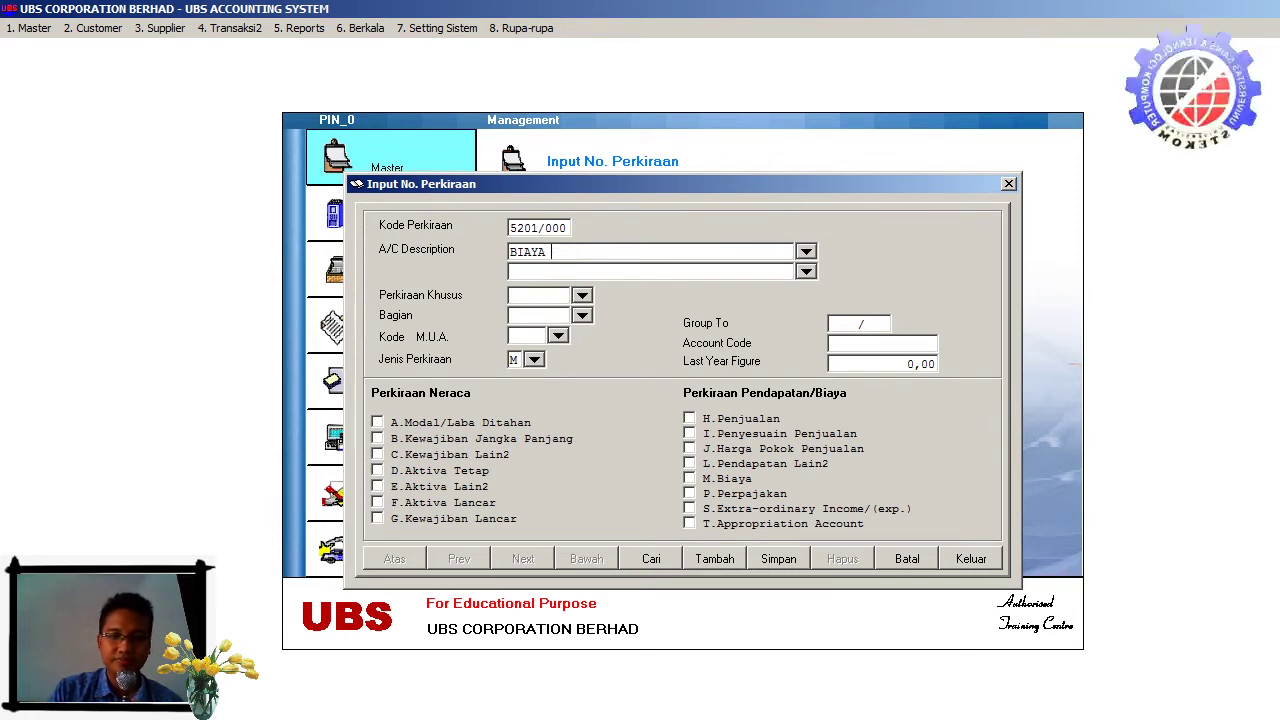
type("SEWA")
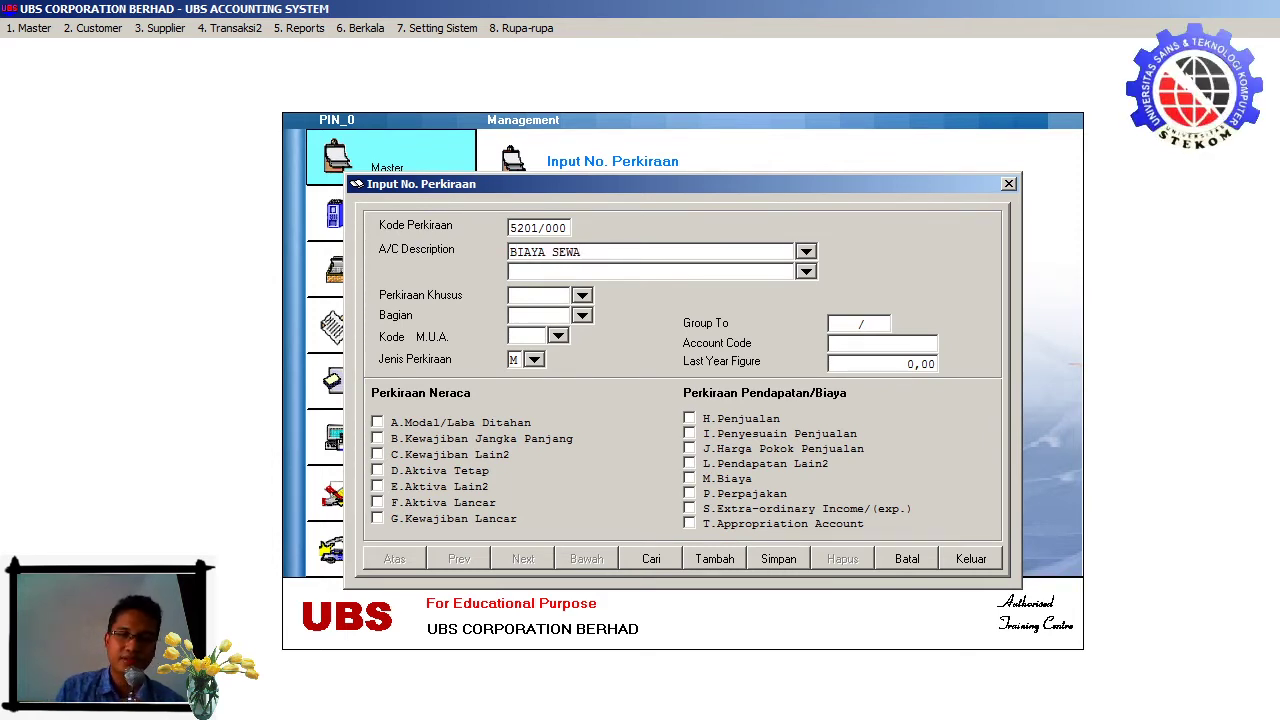
left_click(689, 479)
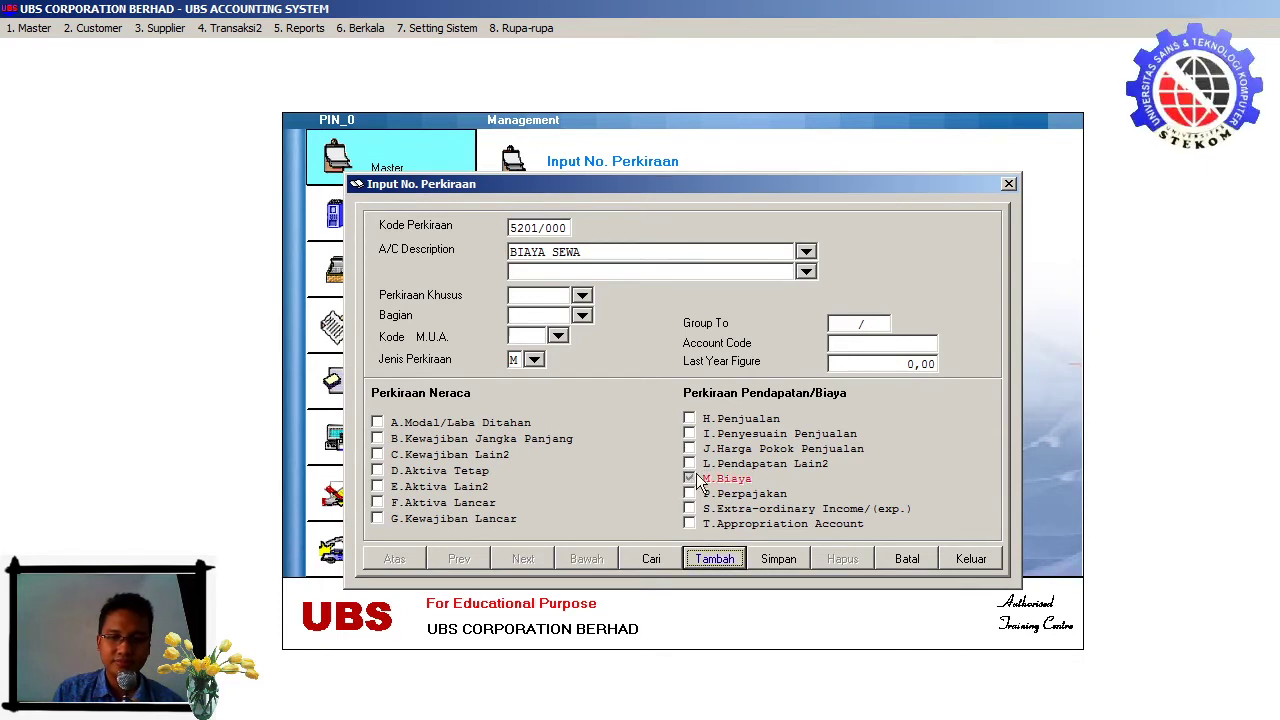
left_click(779, 560)
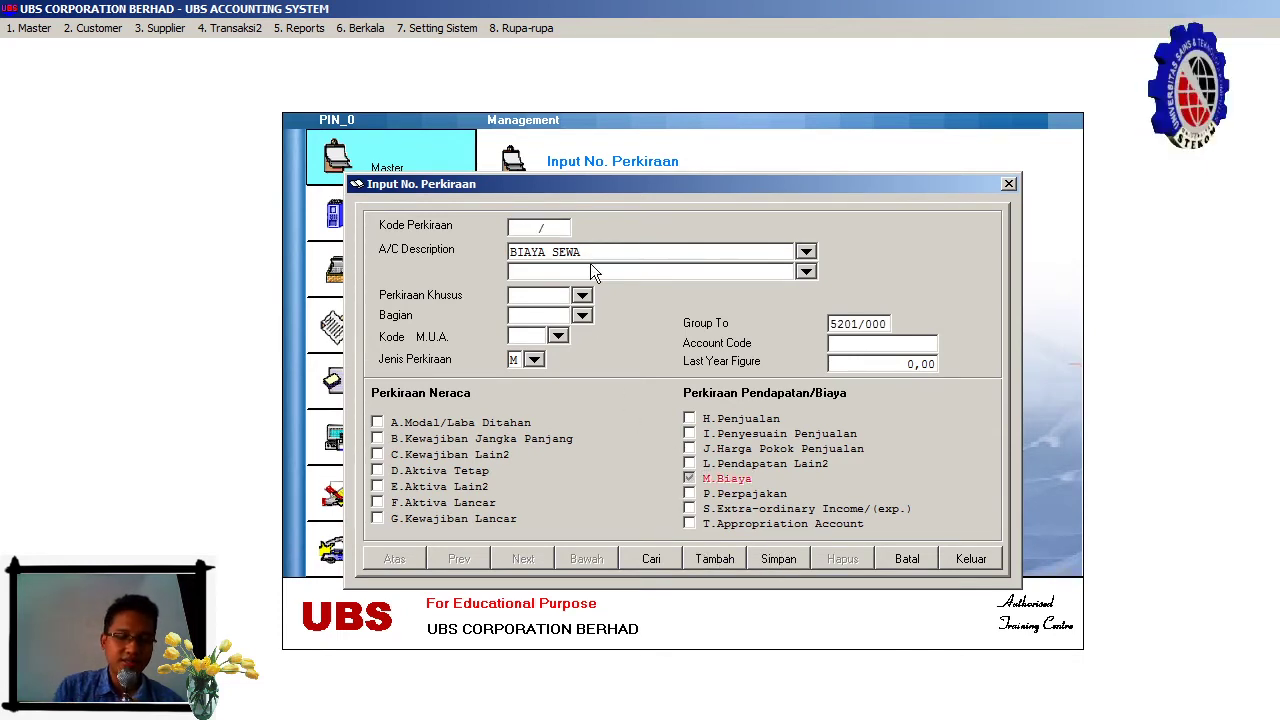
Save expense account 5202/000 BIAYA LISTRIK DAN AIR as M.Biaya, then bring up the account listing.
type("5202")
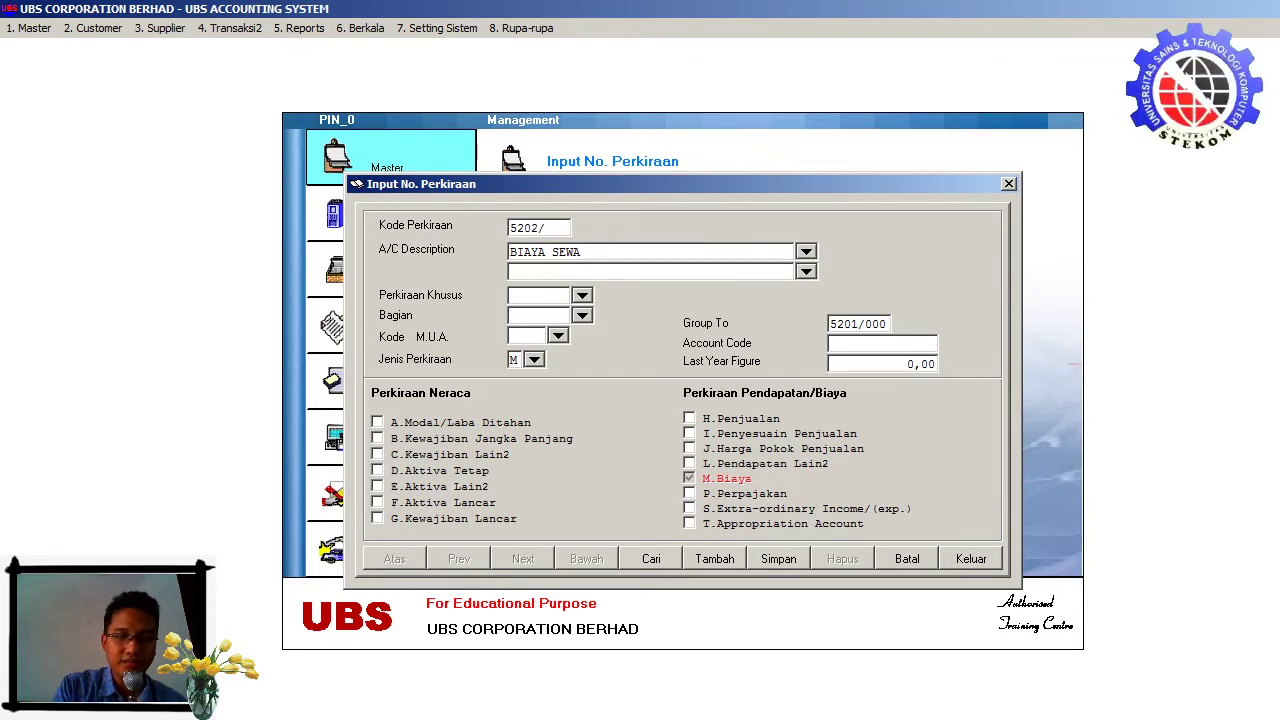
type("/000")
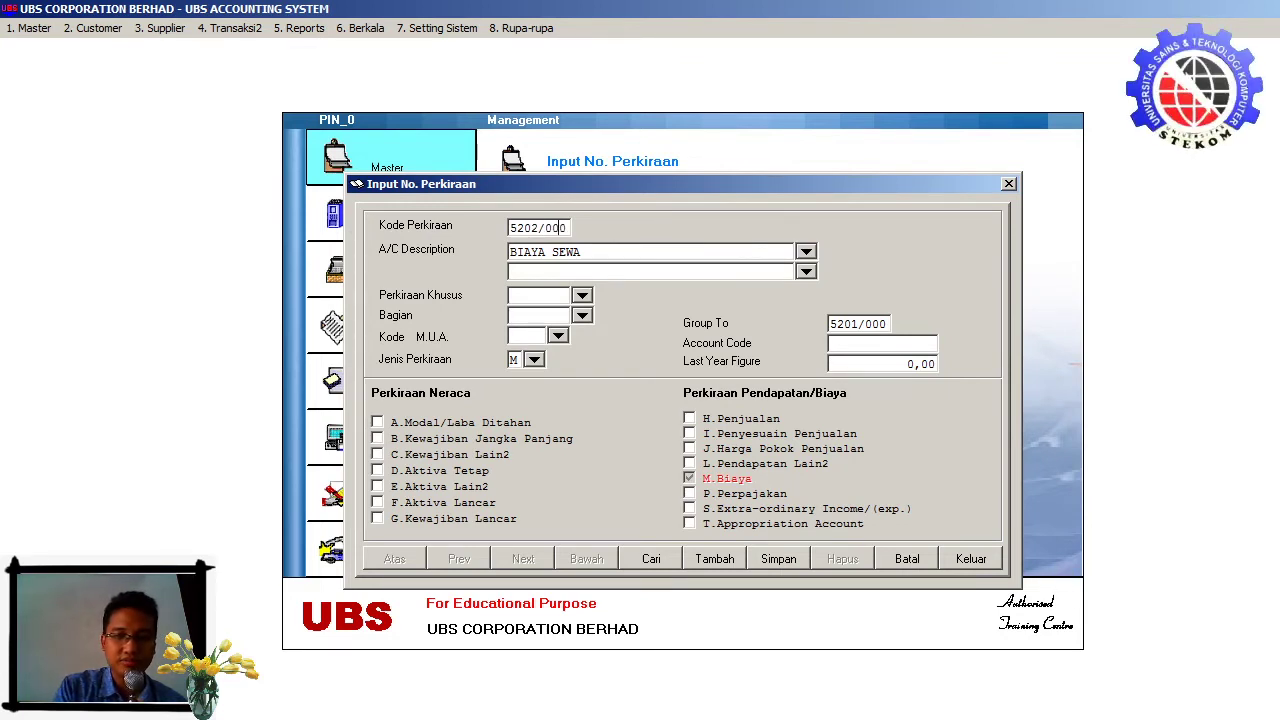
key("Return")
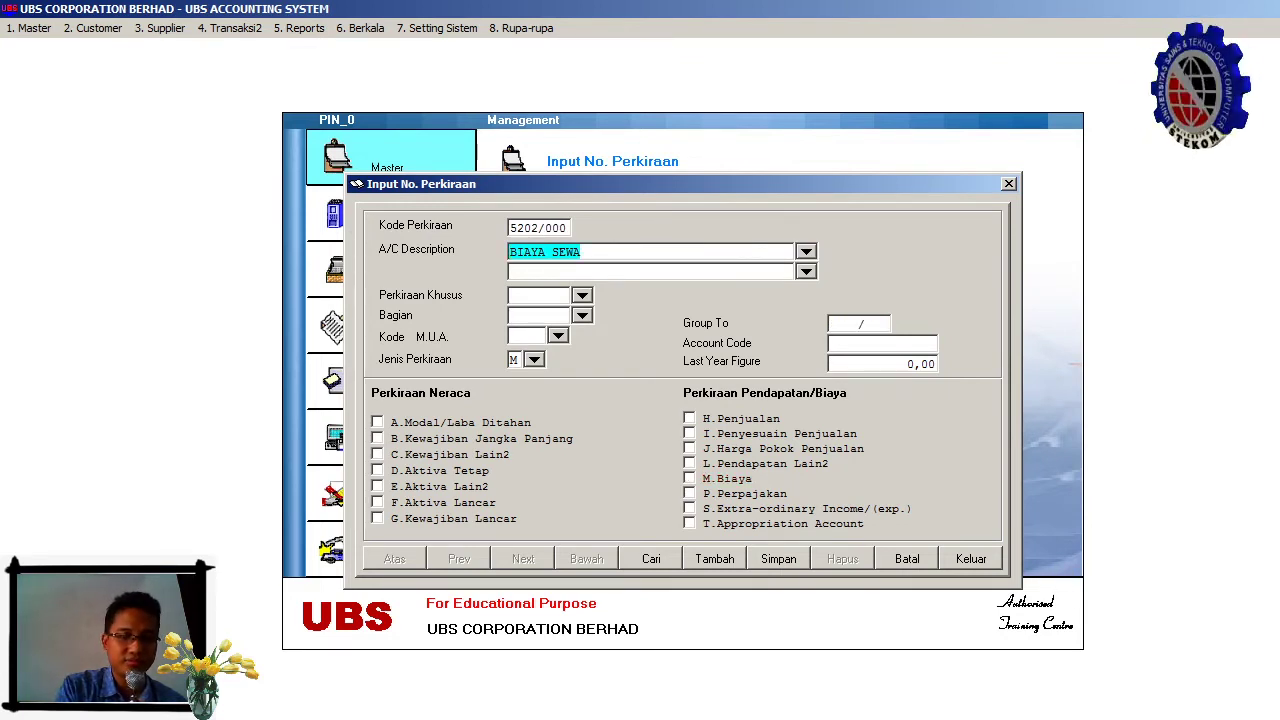
left_click(594, 252)
key("BackSpace")
key("BackSpace")
key("BackSpace")
key("BackSpace")
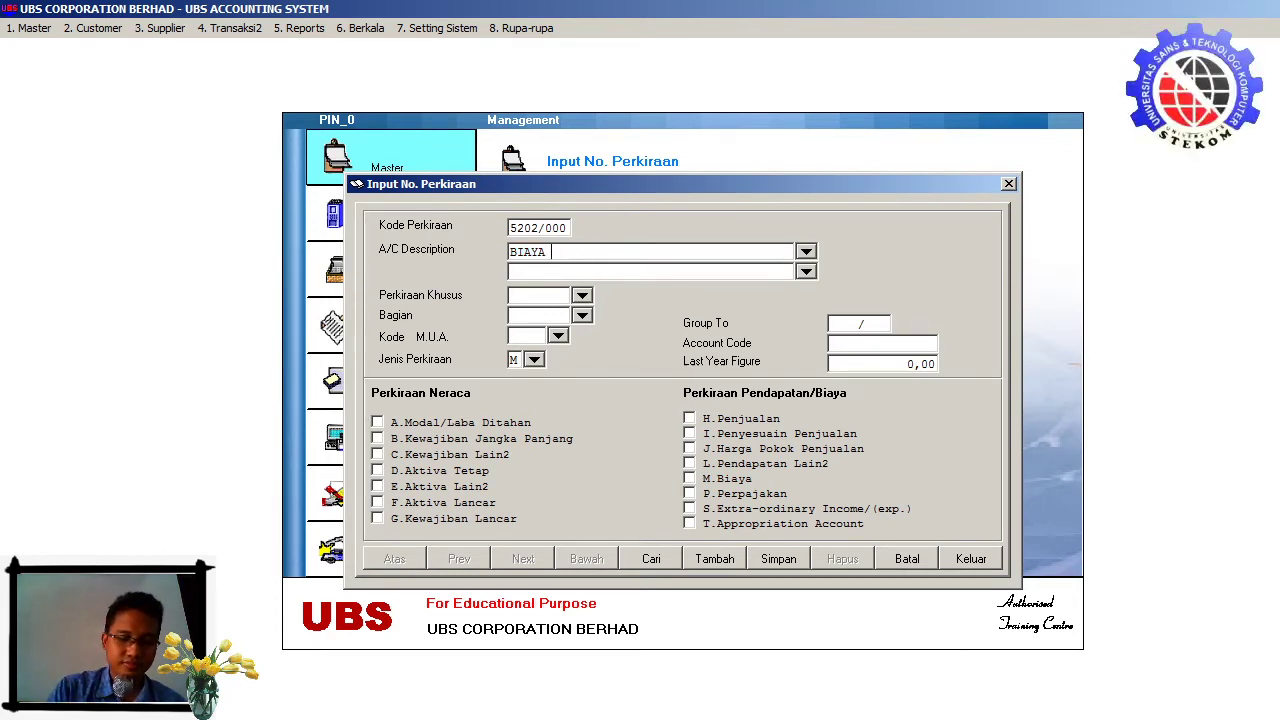
type("LISTRIK")
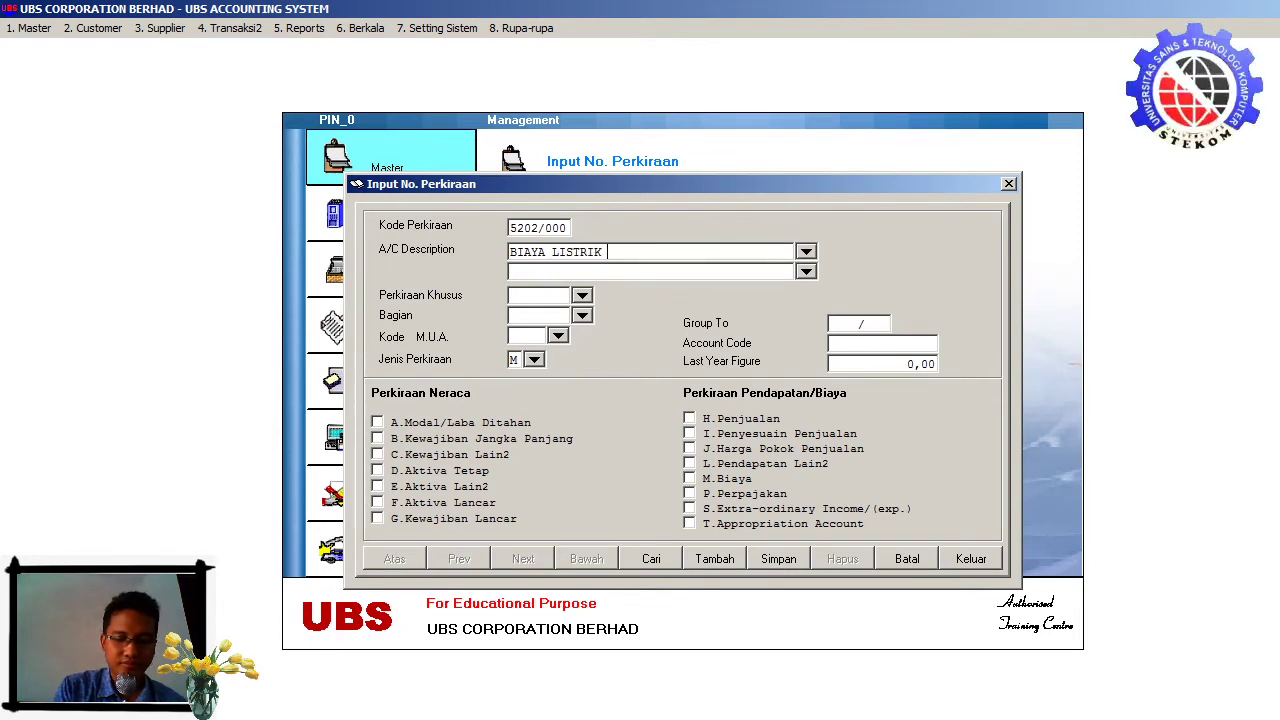
type(" DAN AIR")
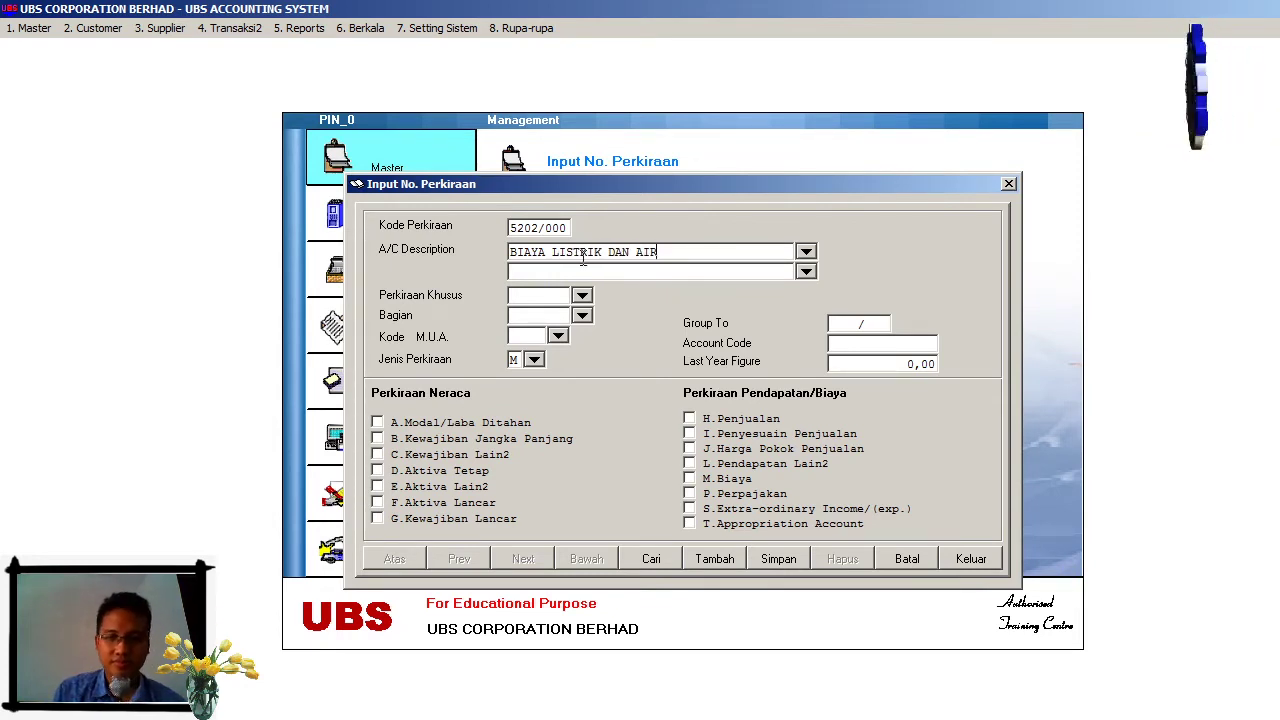
left_click(692, 480)
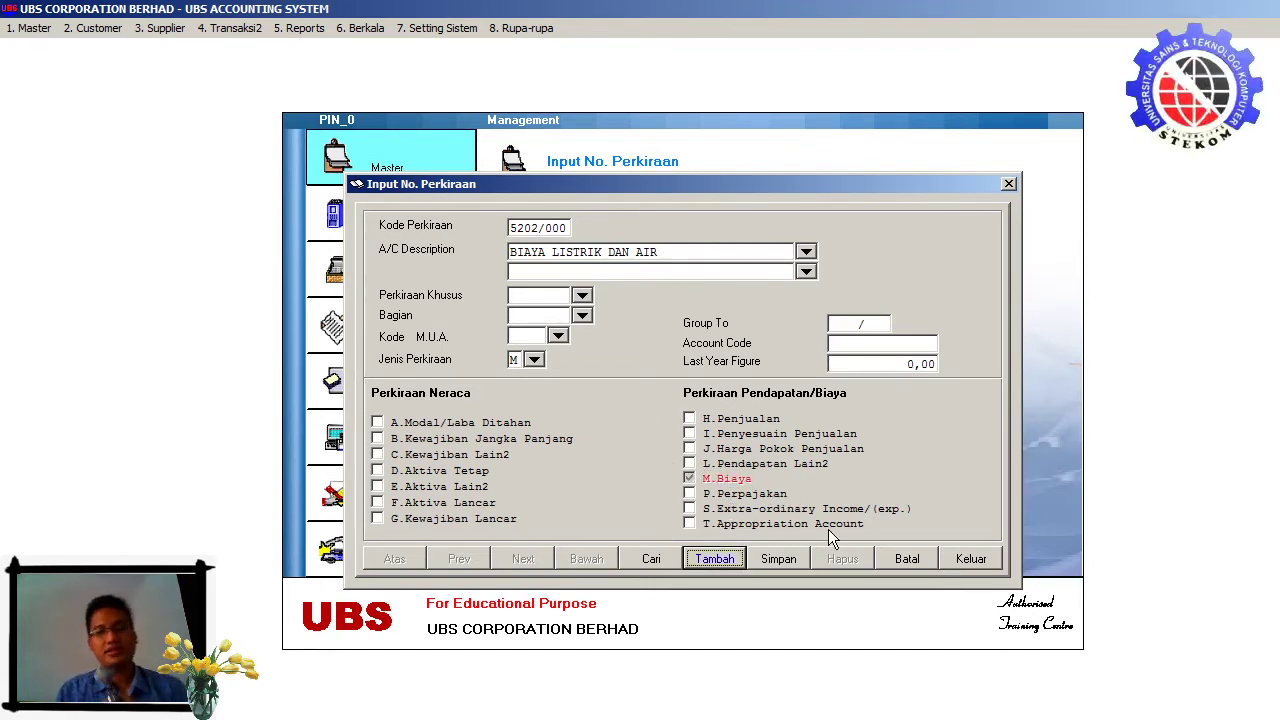
left_click(785, 561)
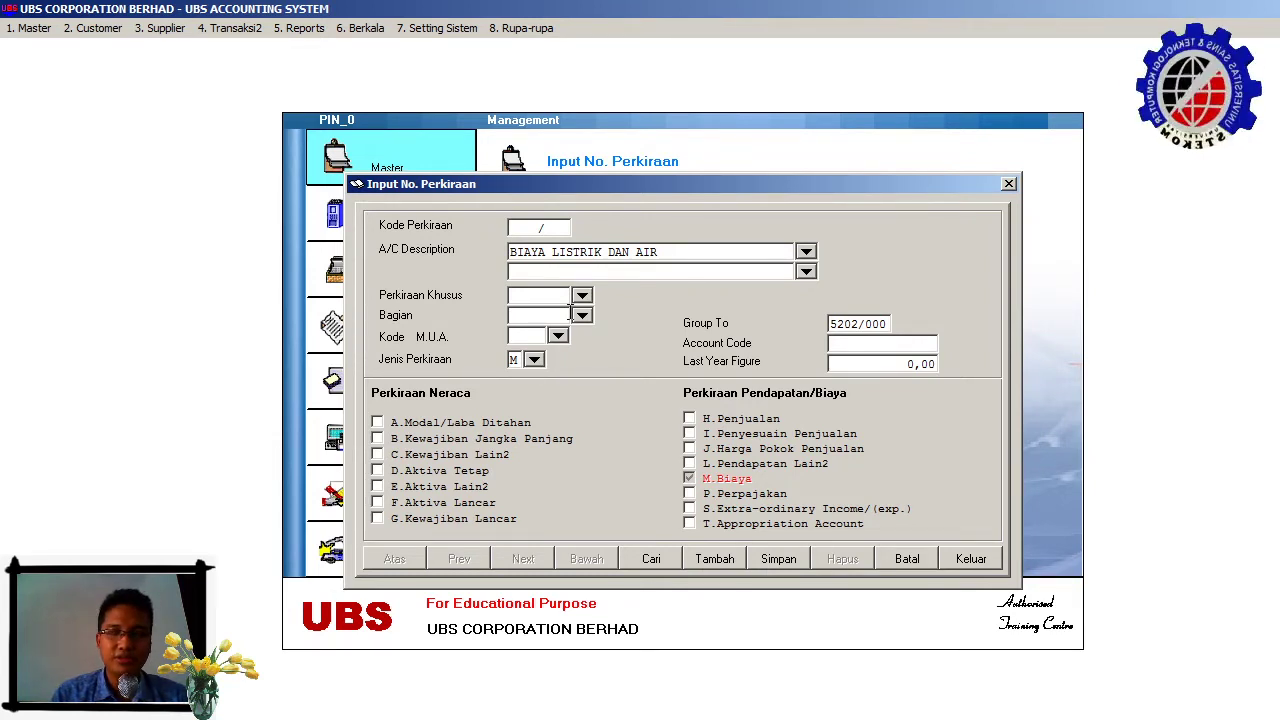
left_click(650, 561)
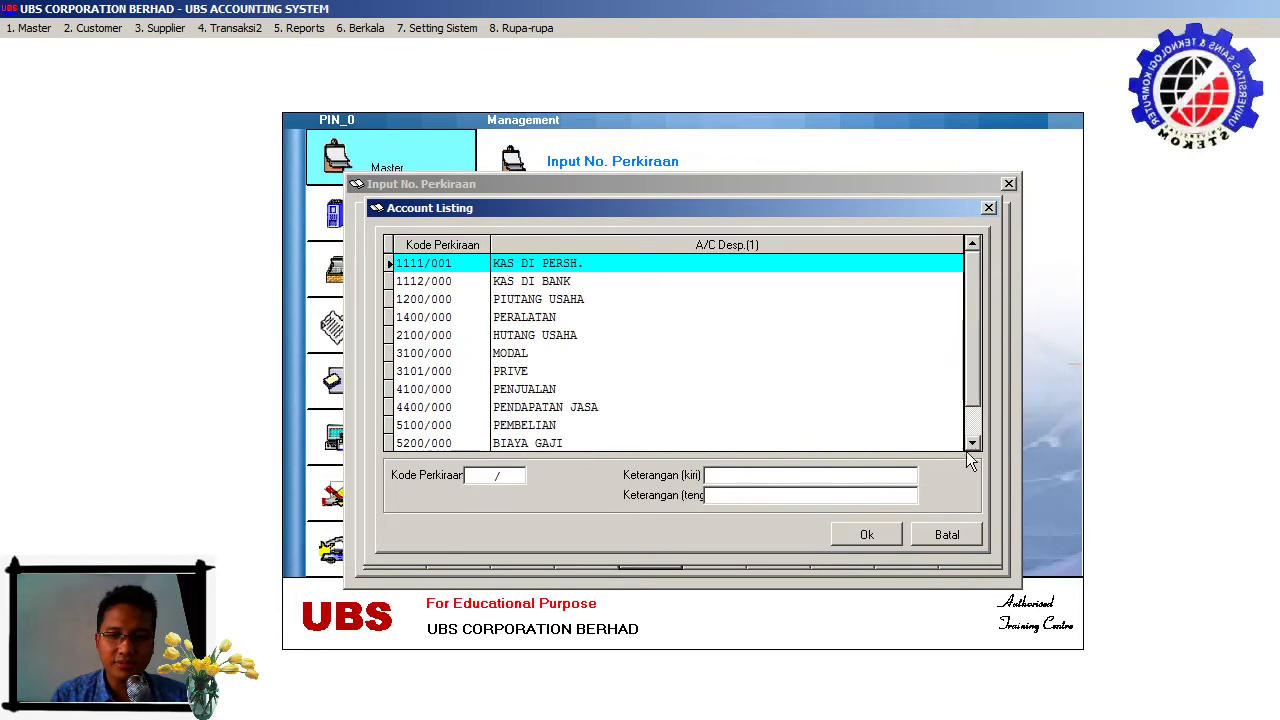
Scroll the Account Listing to confirm expense accounts 5200–5202 are listed.
left_click(971, 444)
left_click(971, 444)
left_click(971, 444)
left_click(971, 444)
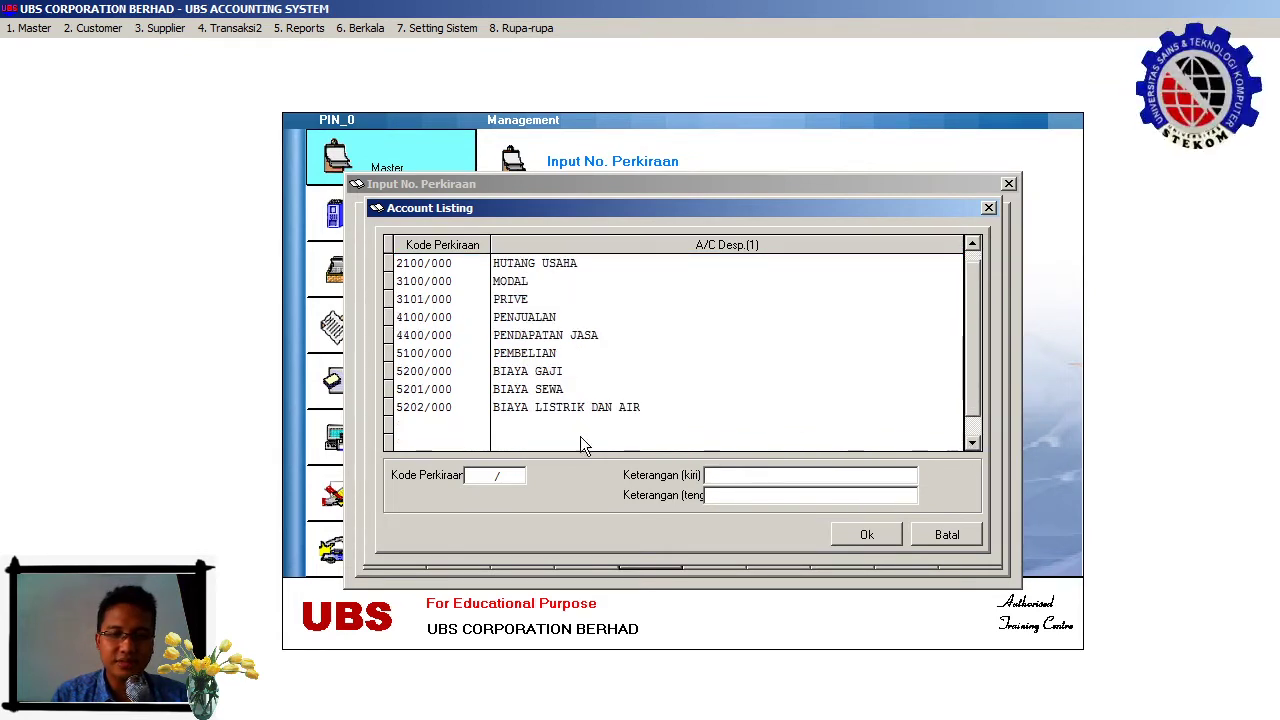
left_click_drag(977, 344, 978, 290)
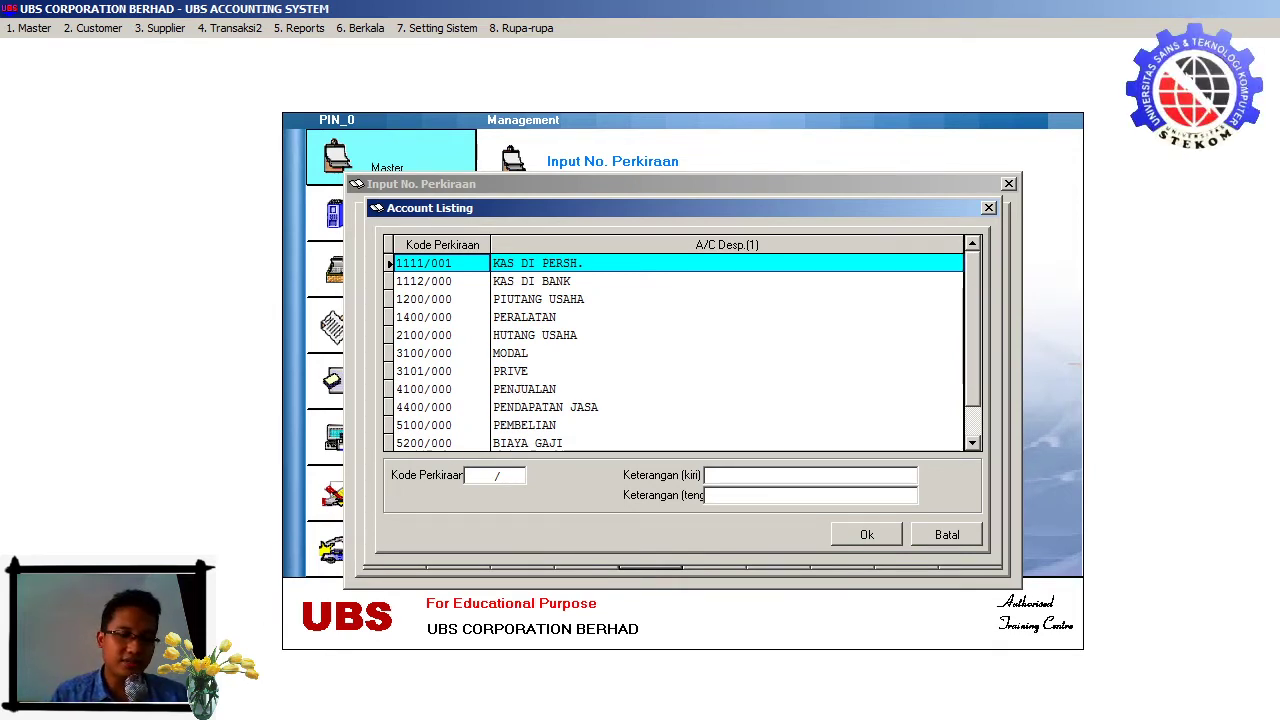
Load account 1111/001 KAS DI PERSH. from the listing into the entry form.
key("alt+Tab")
left_click(419, 718)
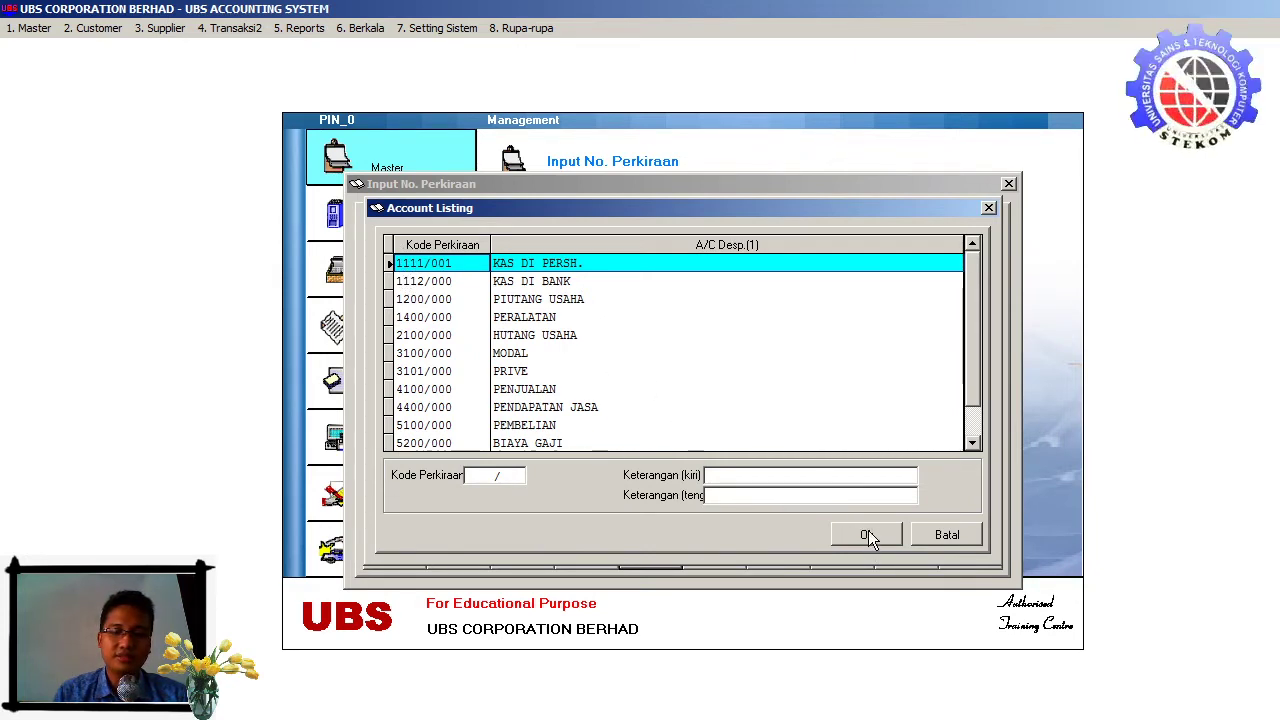
left_click(463, 265)
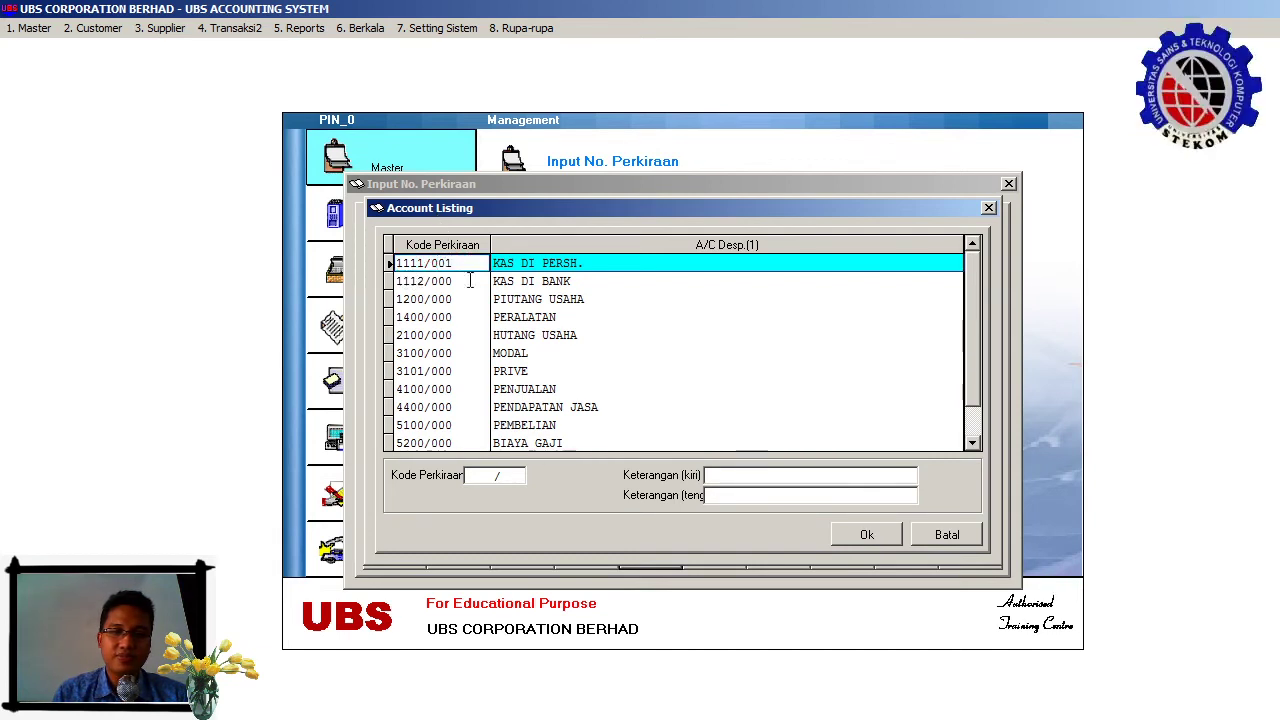
left_click(868, 537)
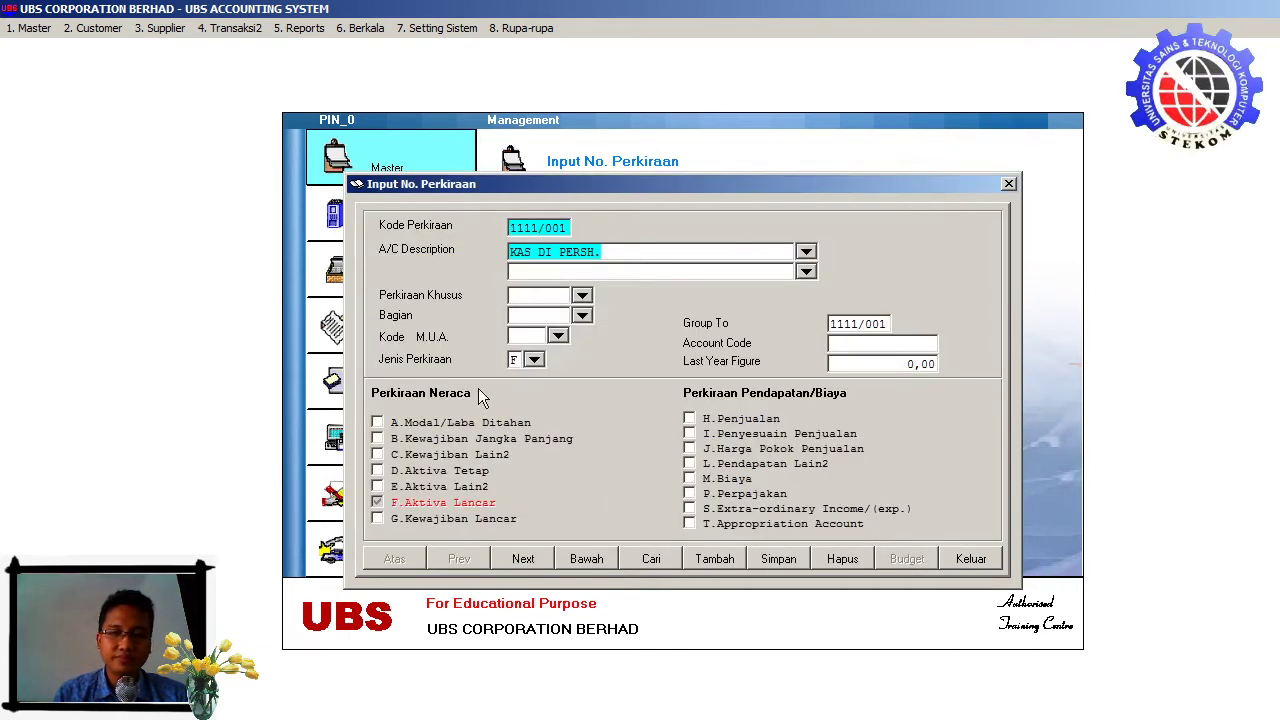
Replace 1111/001 KAS DI PERSH. with new Aktiva Lancar account 1100/000 KAS DI PERUSAHAAN.
left_click(842, 559)
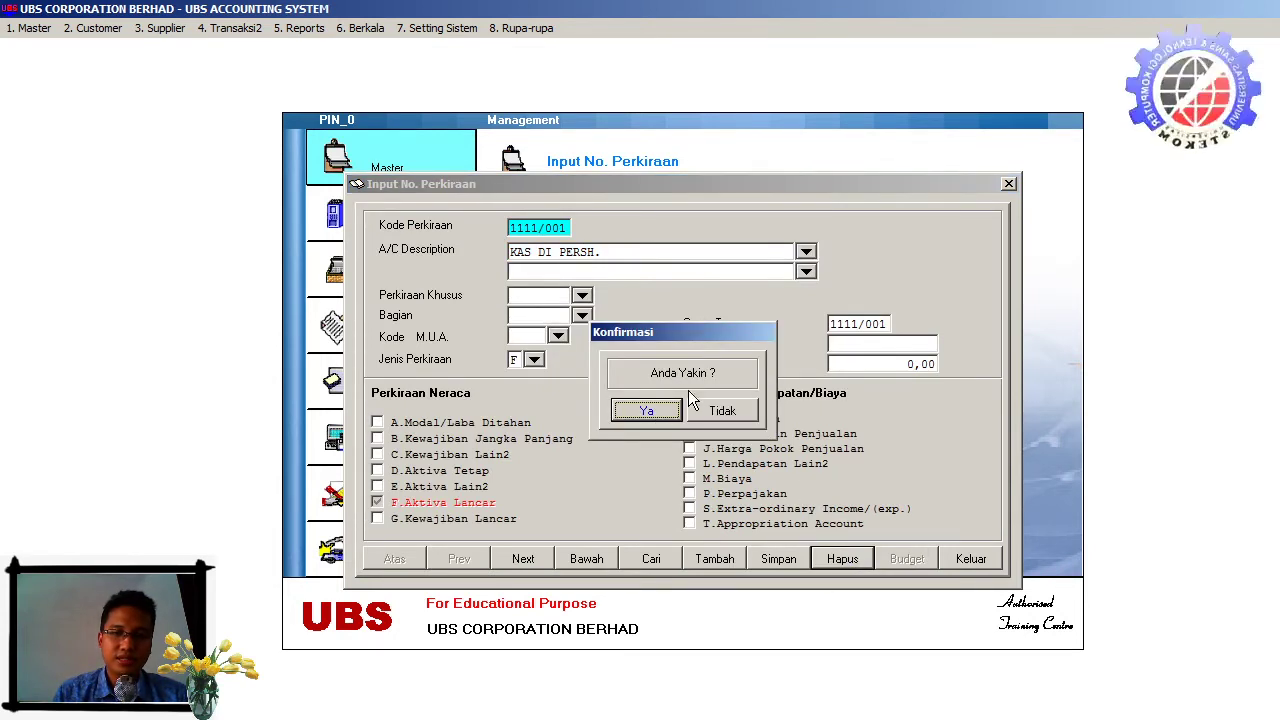
left_click(667, 416)
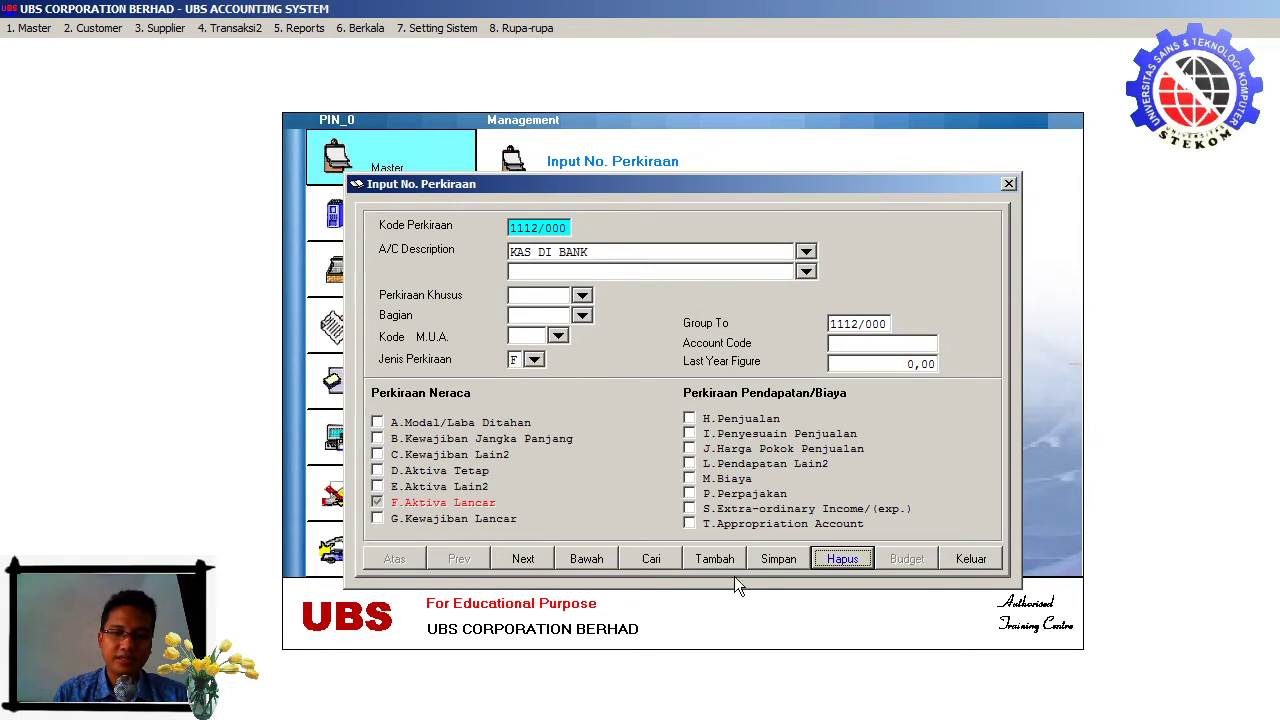
left_click(713, 557)
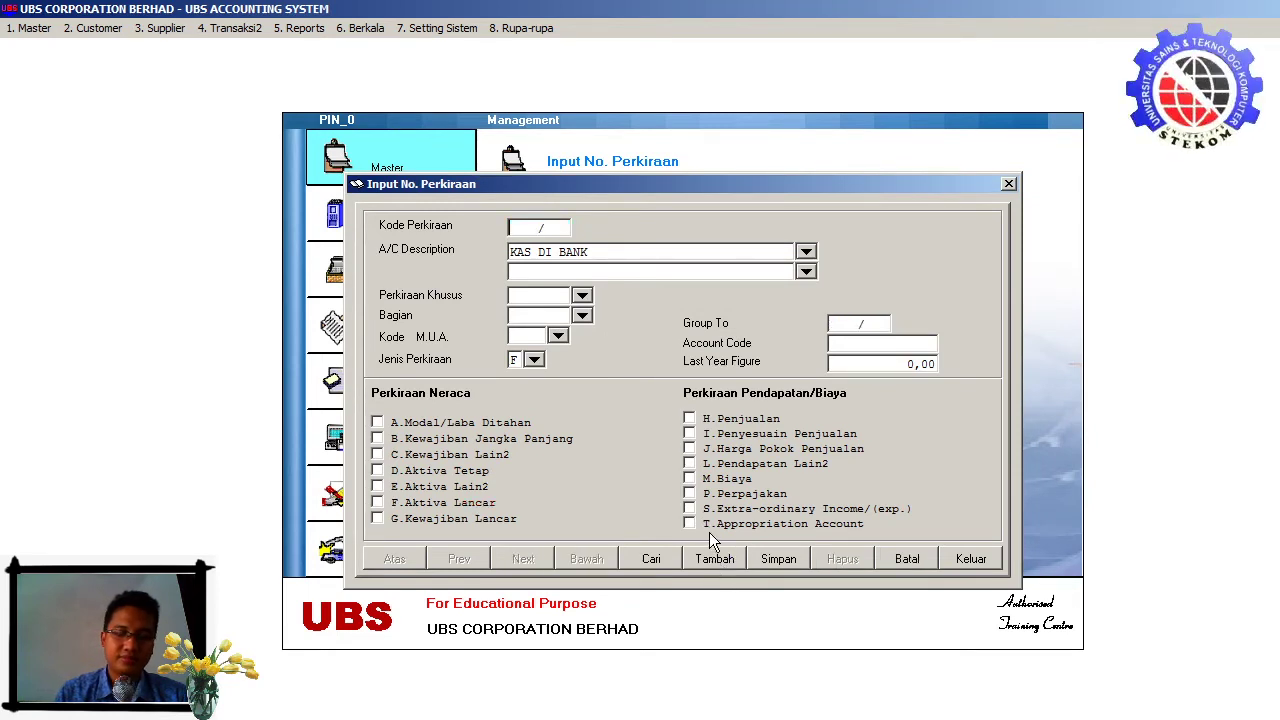
type("1100/00")
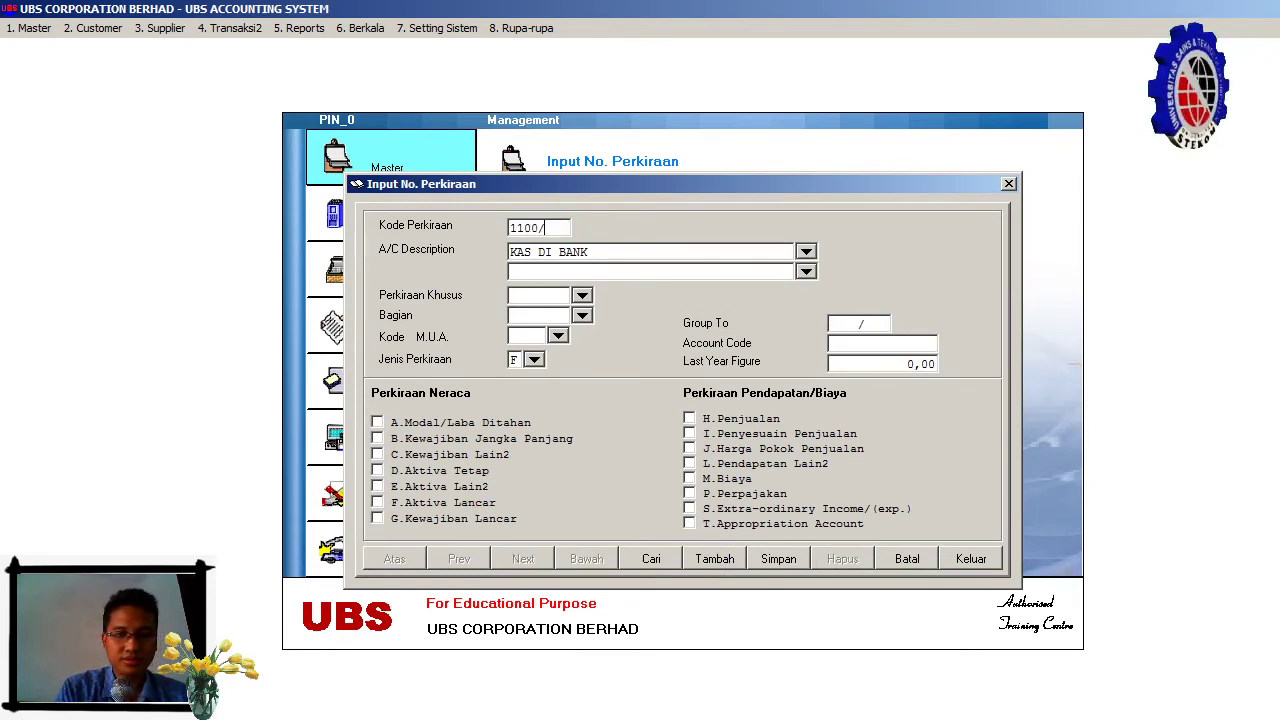
type("0")
key("Return")
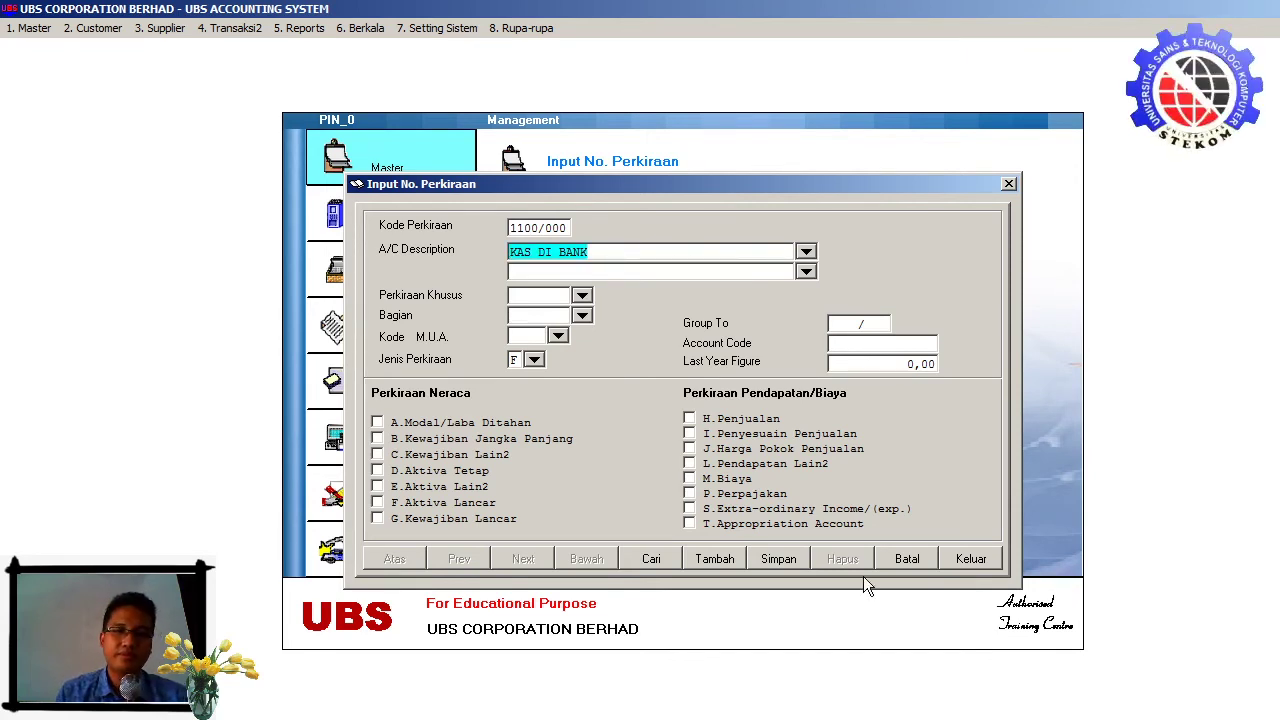
type("KAS B")
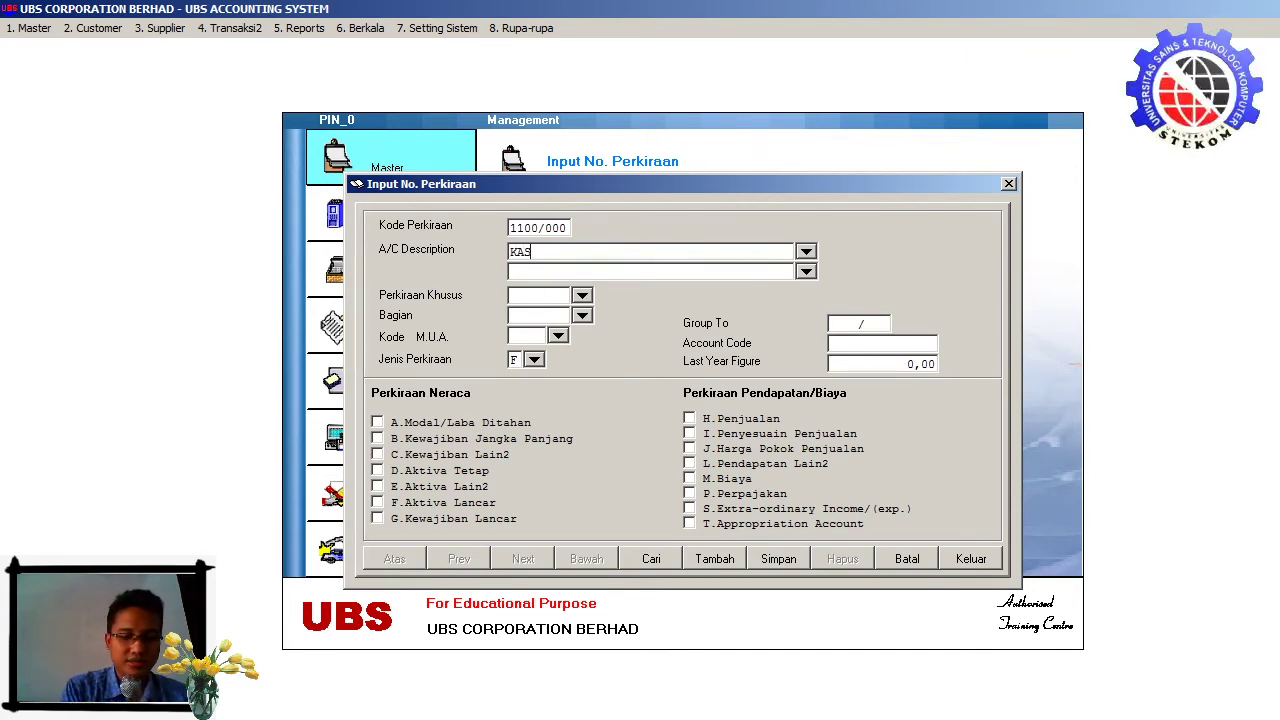
key("BackSpace")
type("DI")
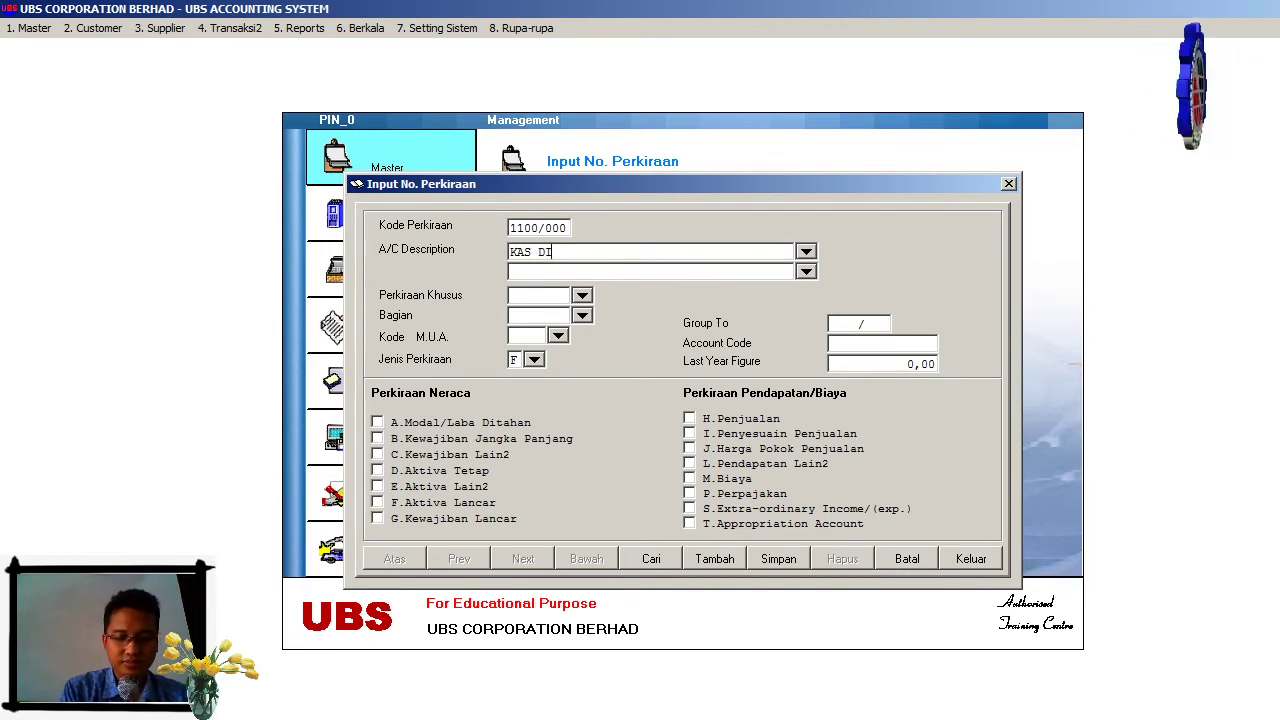
type(" FERUSAHAAN")
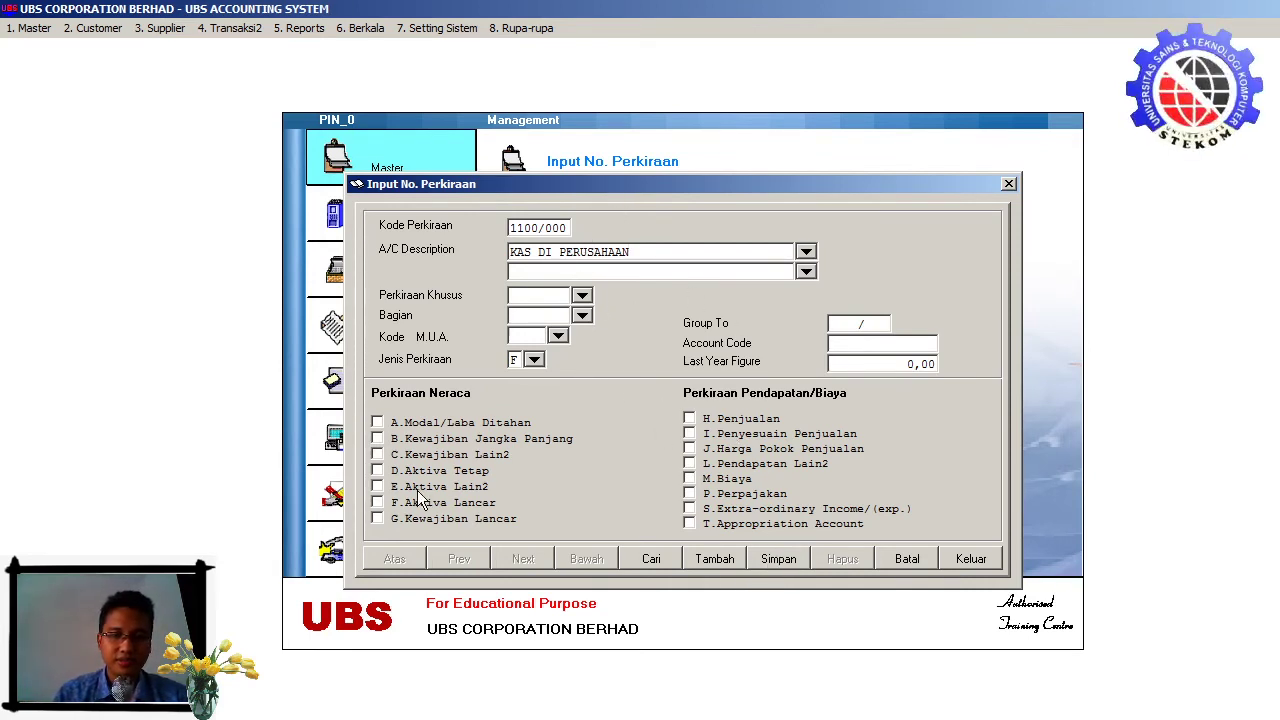
left_click(378, 503)
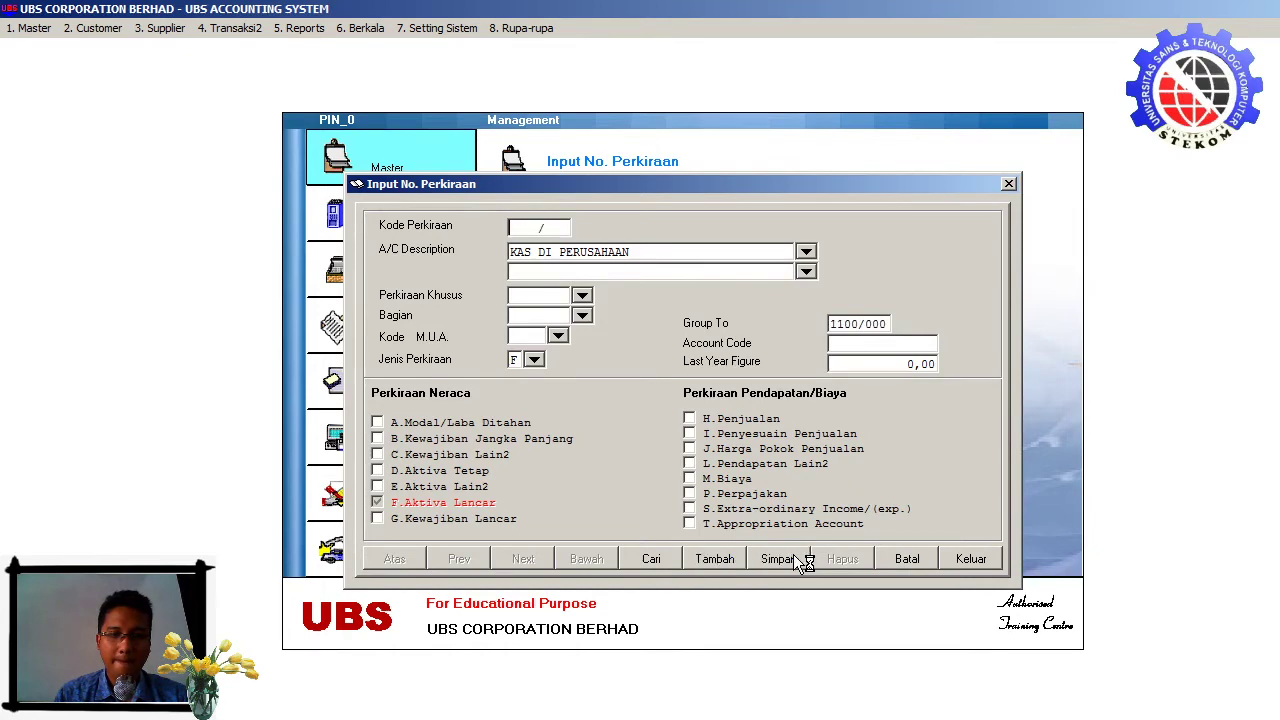
left_click(645, 559)
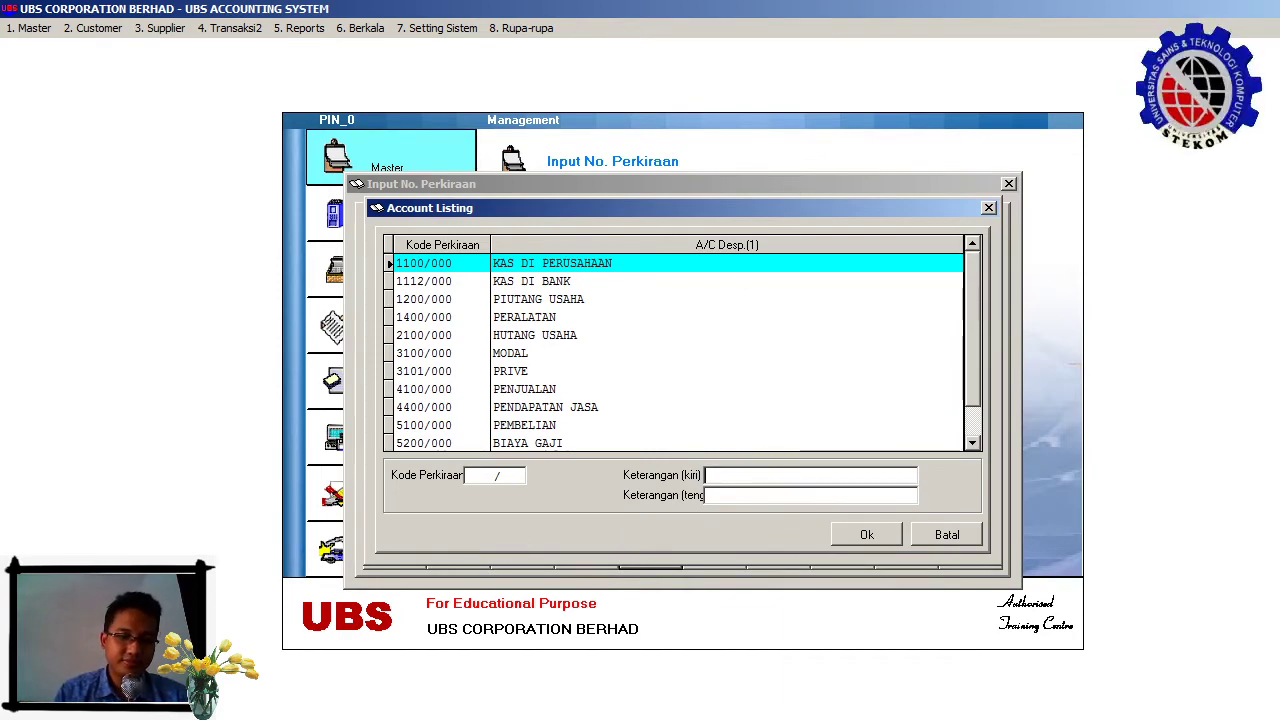
Append the owner's name to the 3100/000 MODAL description and save, then recheck the listing.
left_click(380, 719)
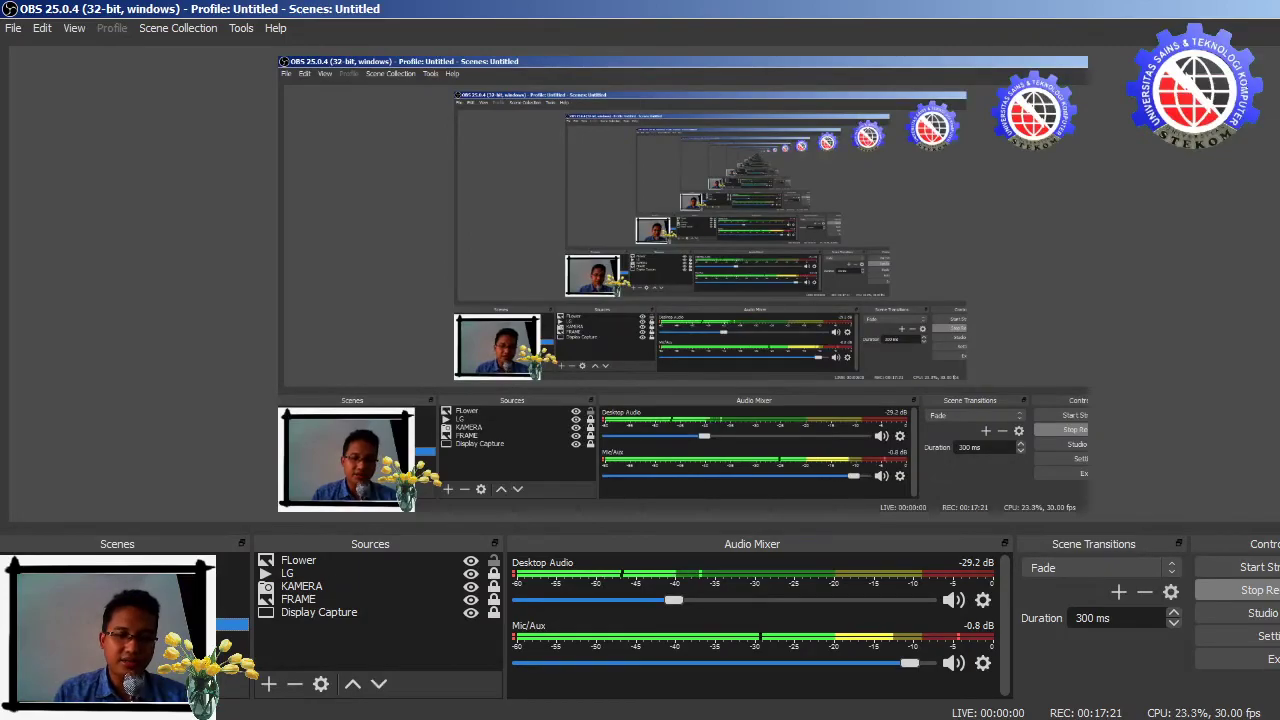
left_click(390, 719)
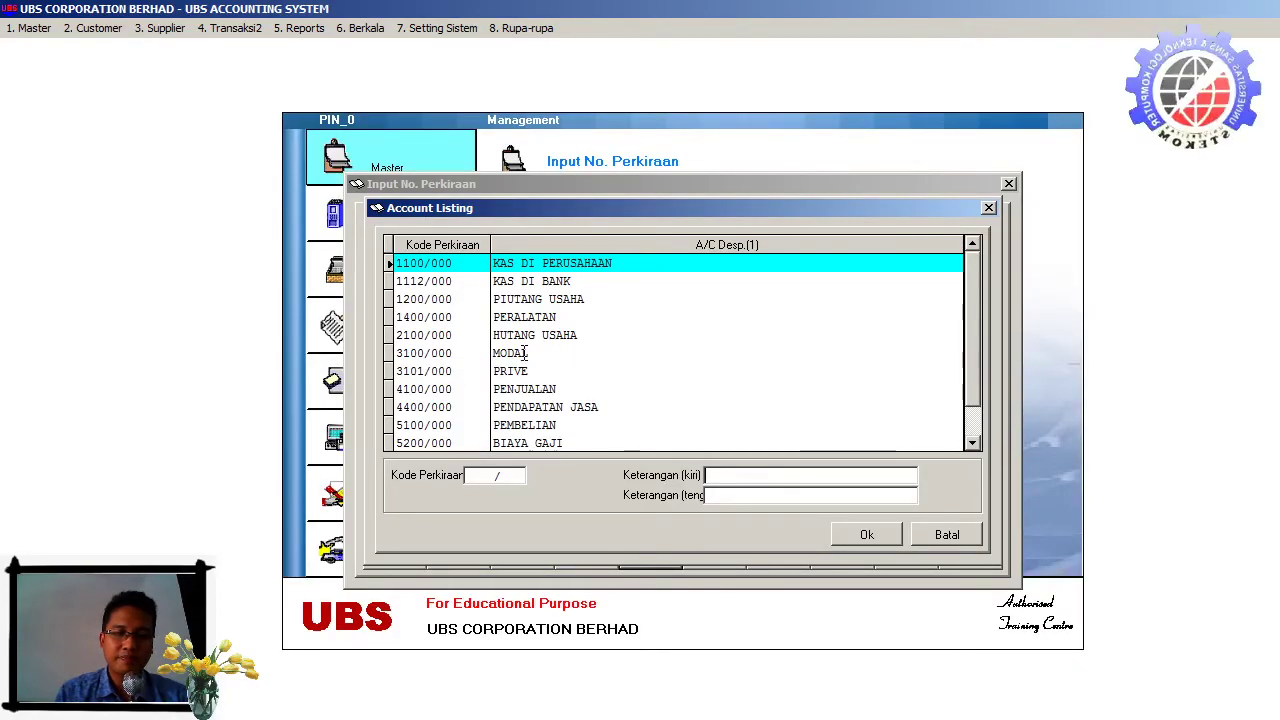
left_click(524, 353)
left_click(868, 536)
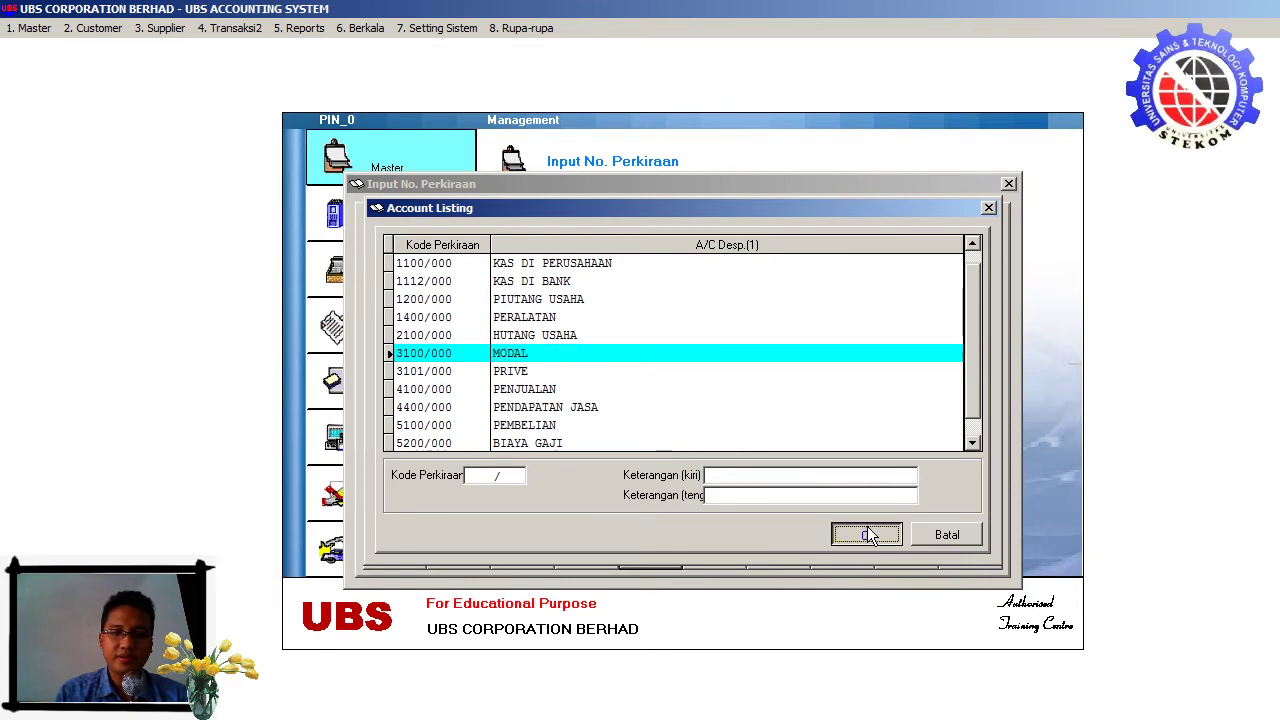
left_click(568, 251)
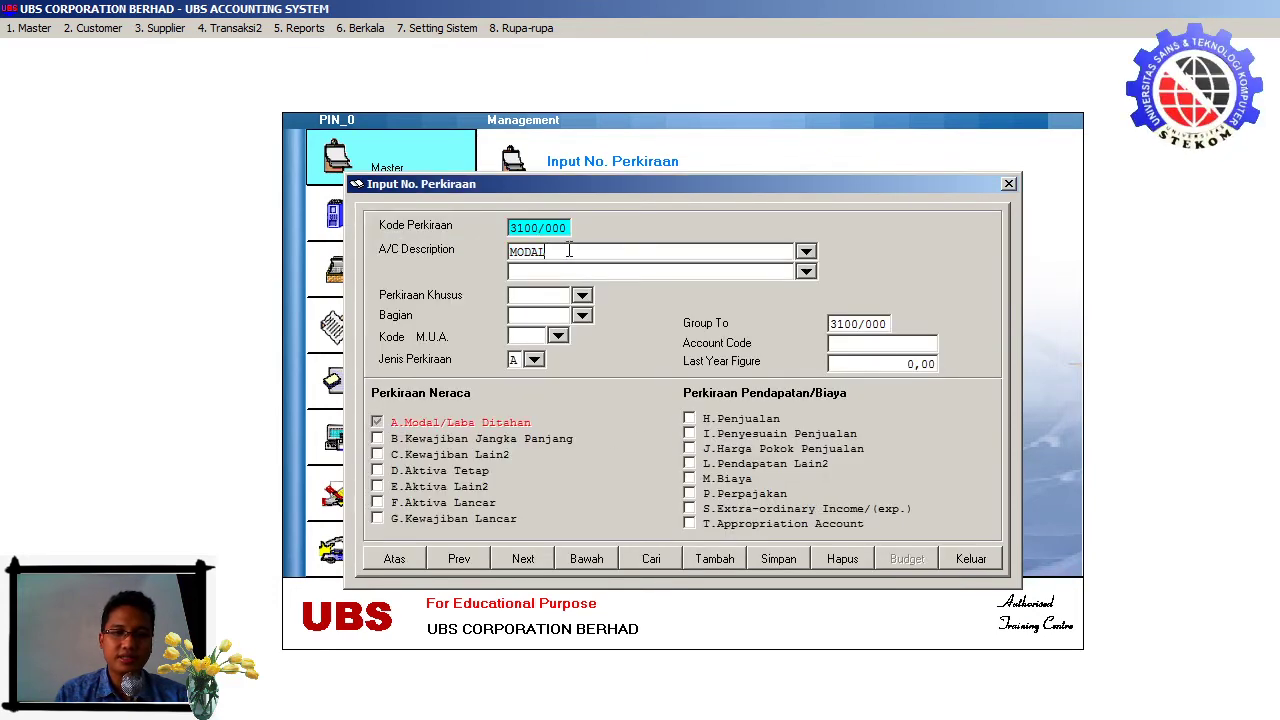
type("RC")
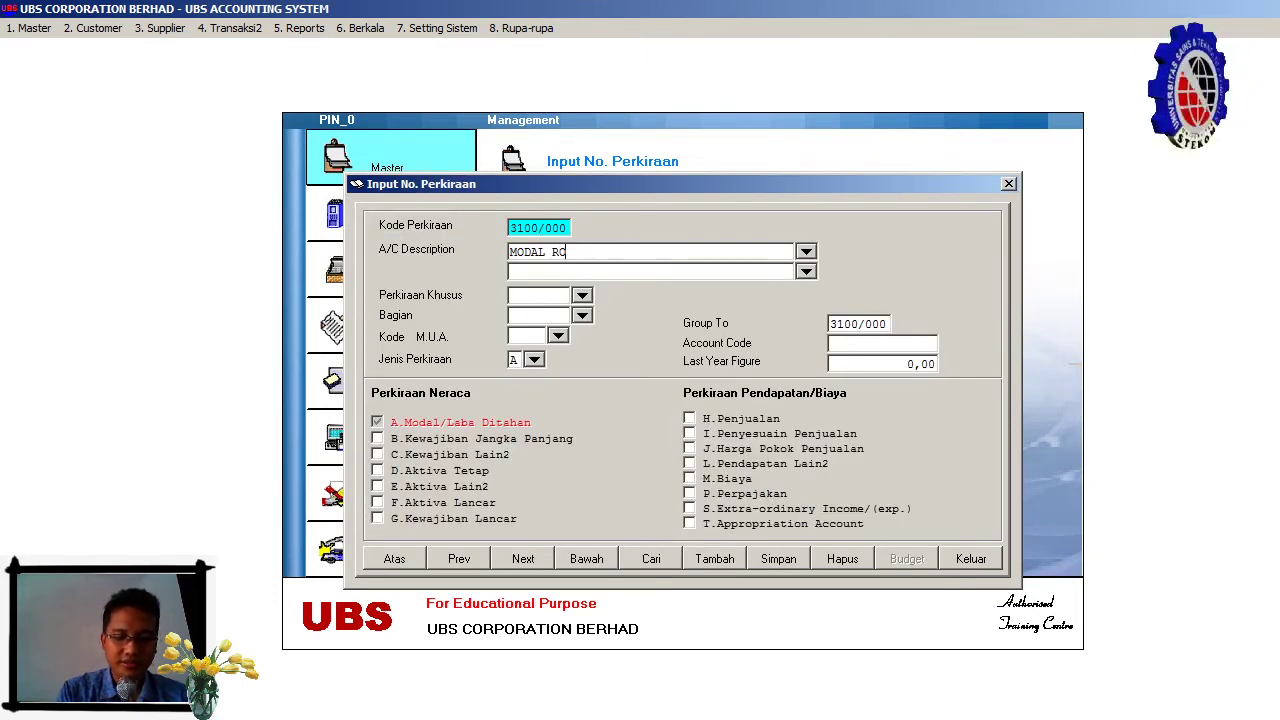
type("BBY")
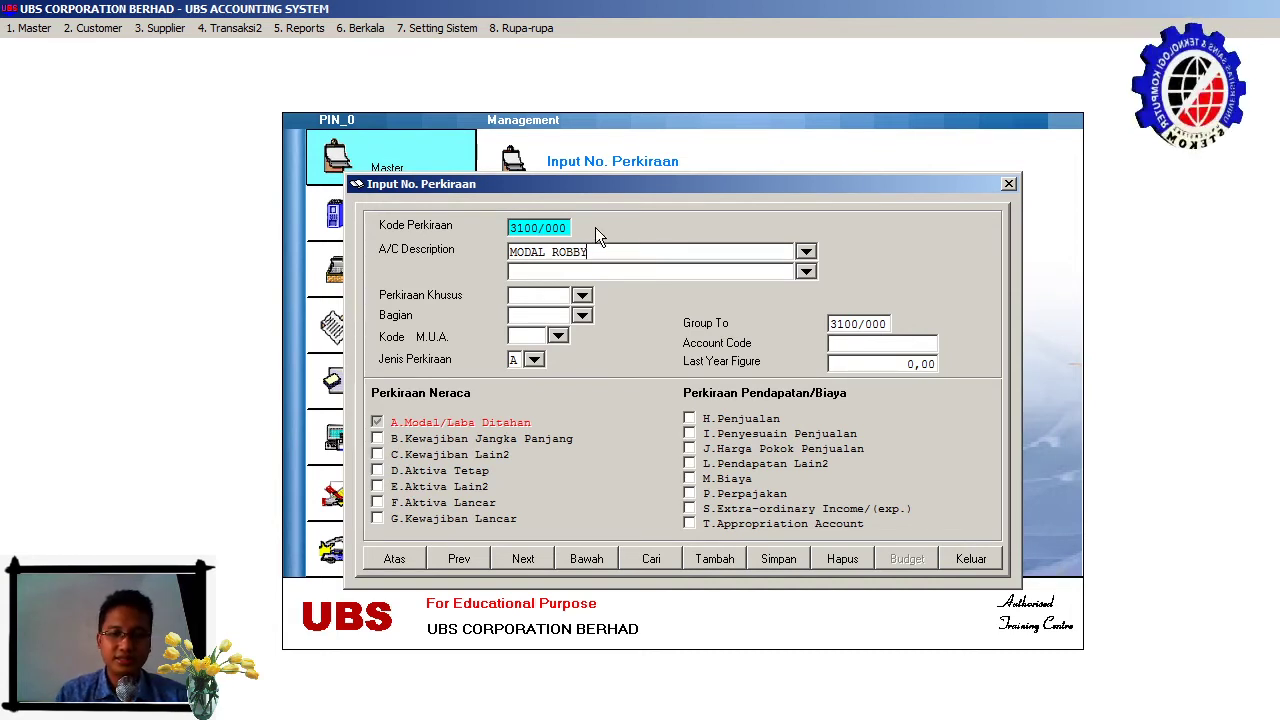
left_click(795, 558)
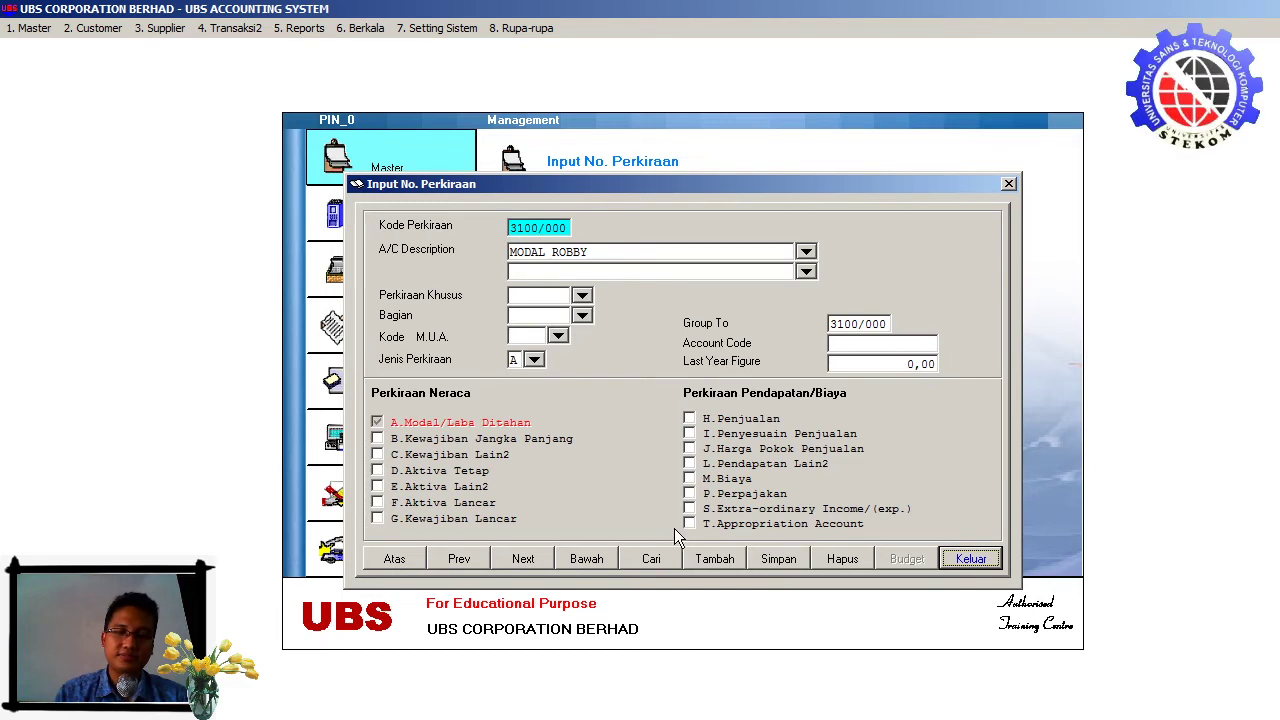
left_click(651, 559)
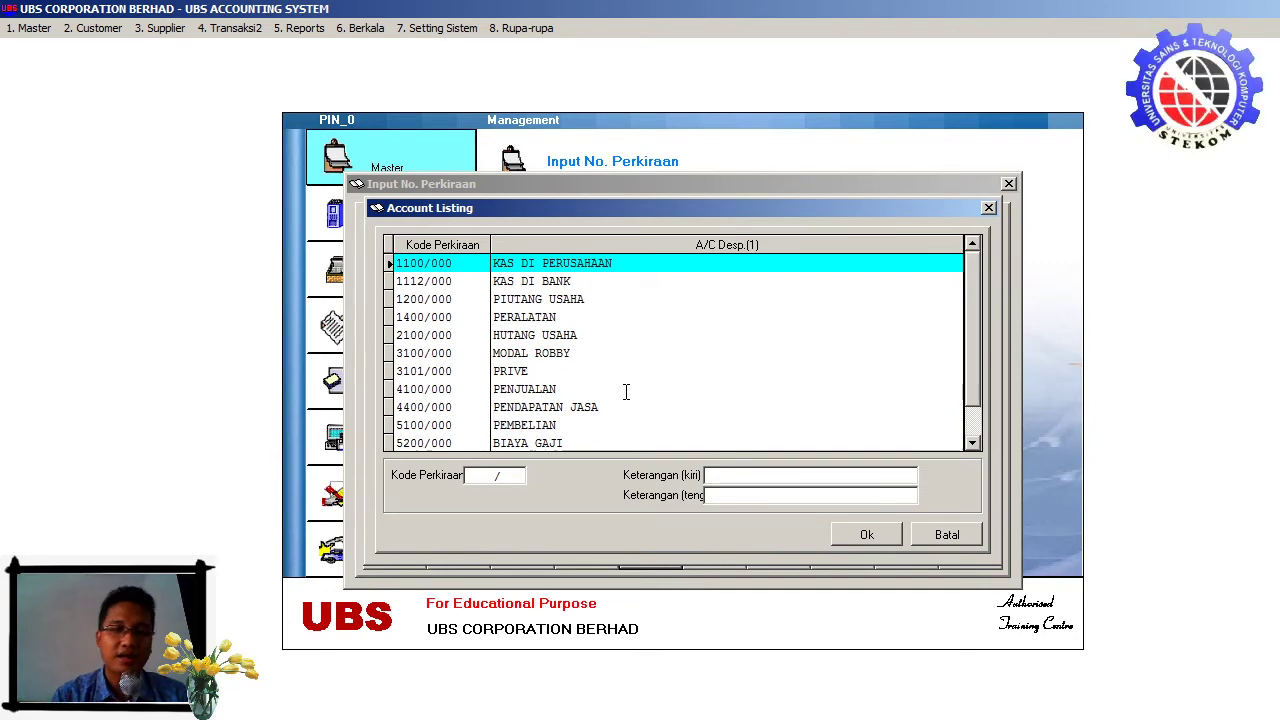
Close the account listing and exit the Input No. Perkiraan form.
left_click(870, 530)
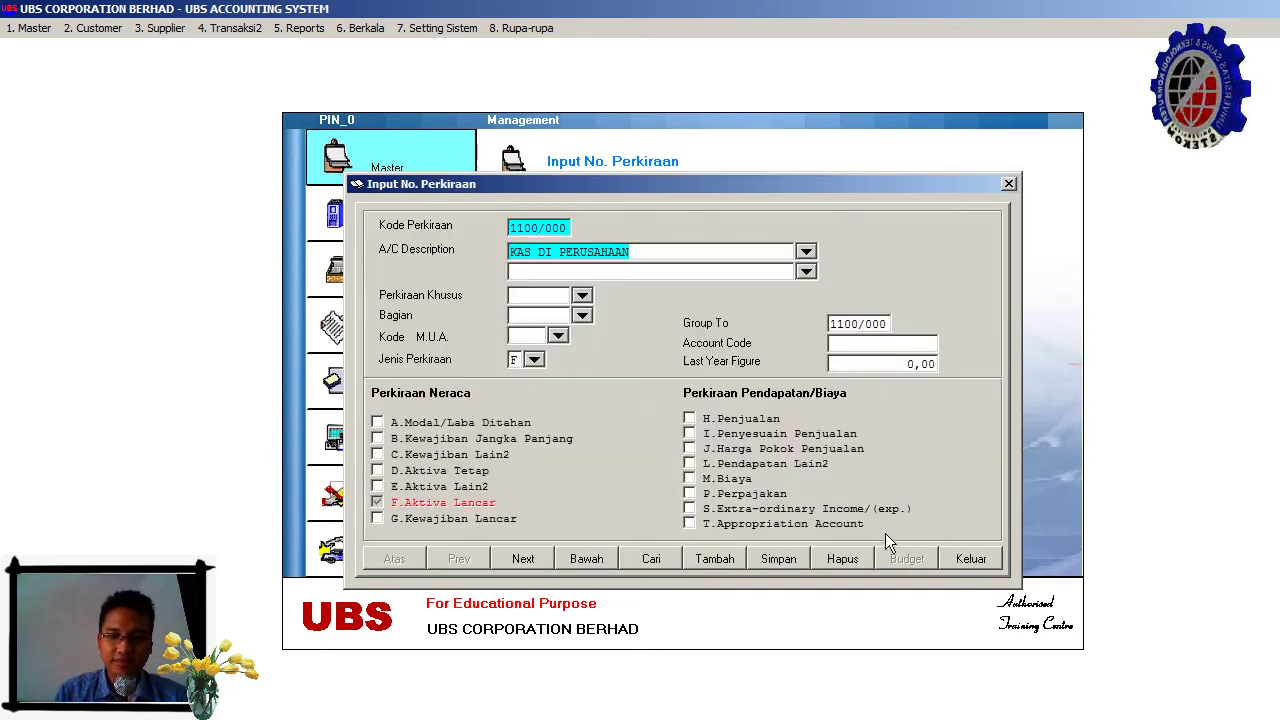
left_click(976, 559)
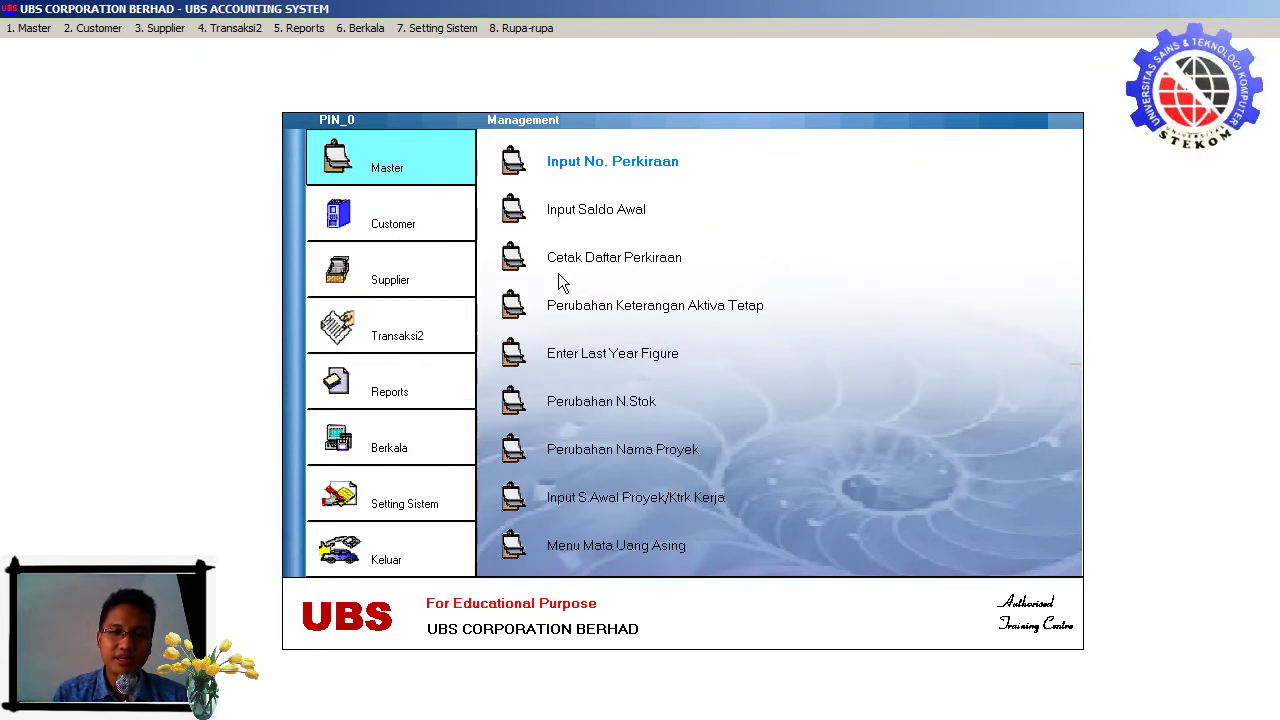
Display the Daftar Perkiraan chart of accounts on screen, scroll through it, and close it.
left_click(610, 264)
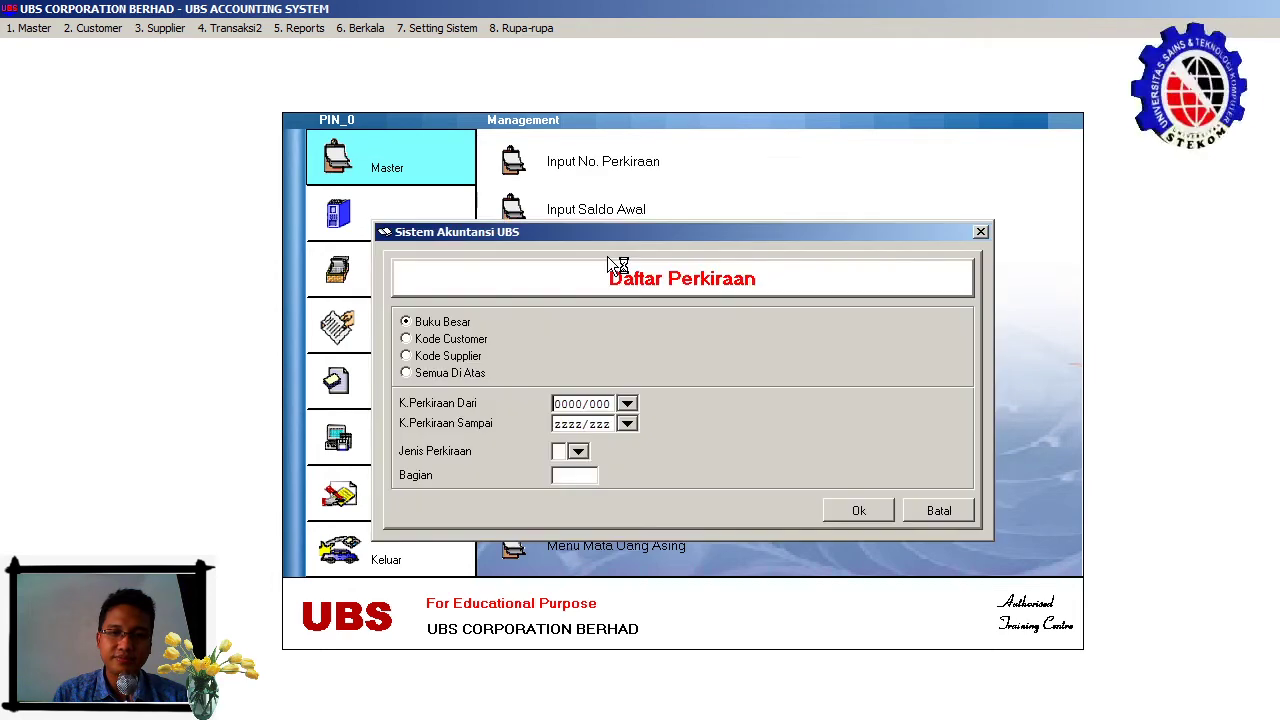
left_click(845, 513)
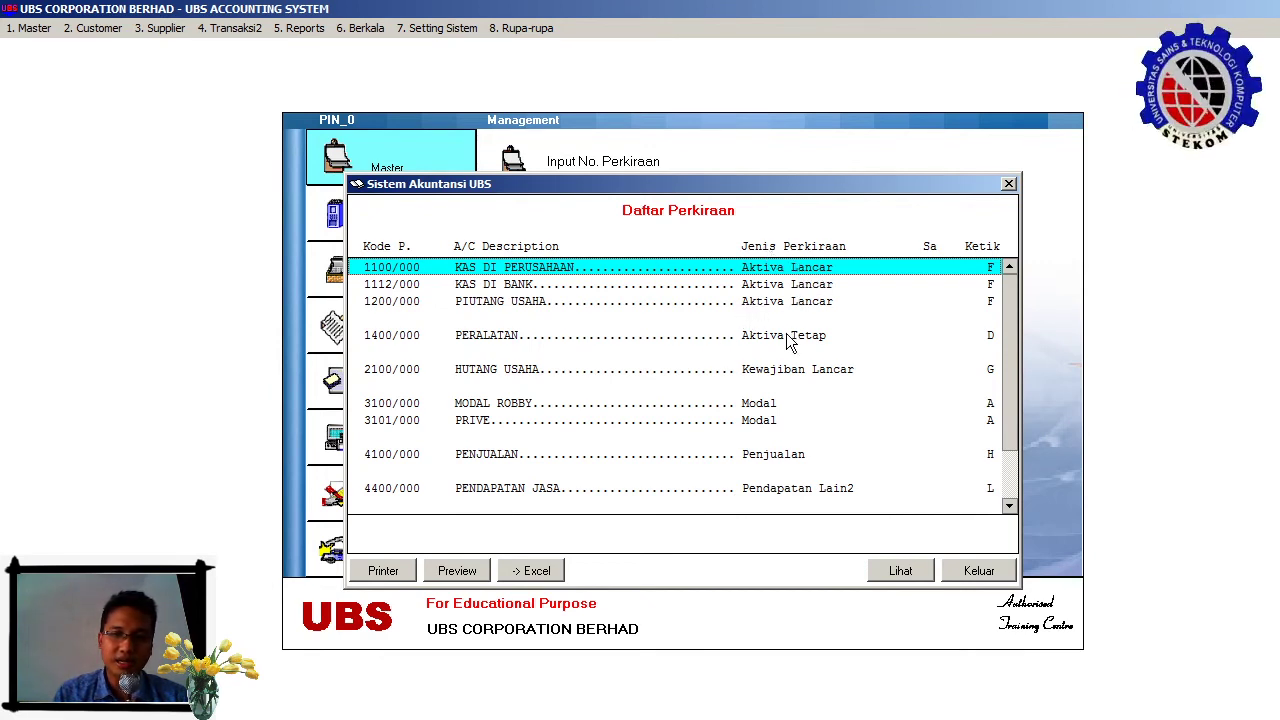
scroll(786, 336, "down", 2)
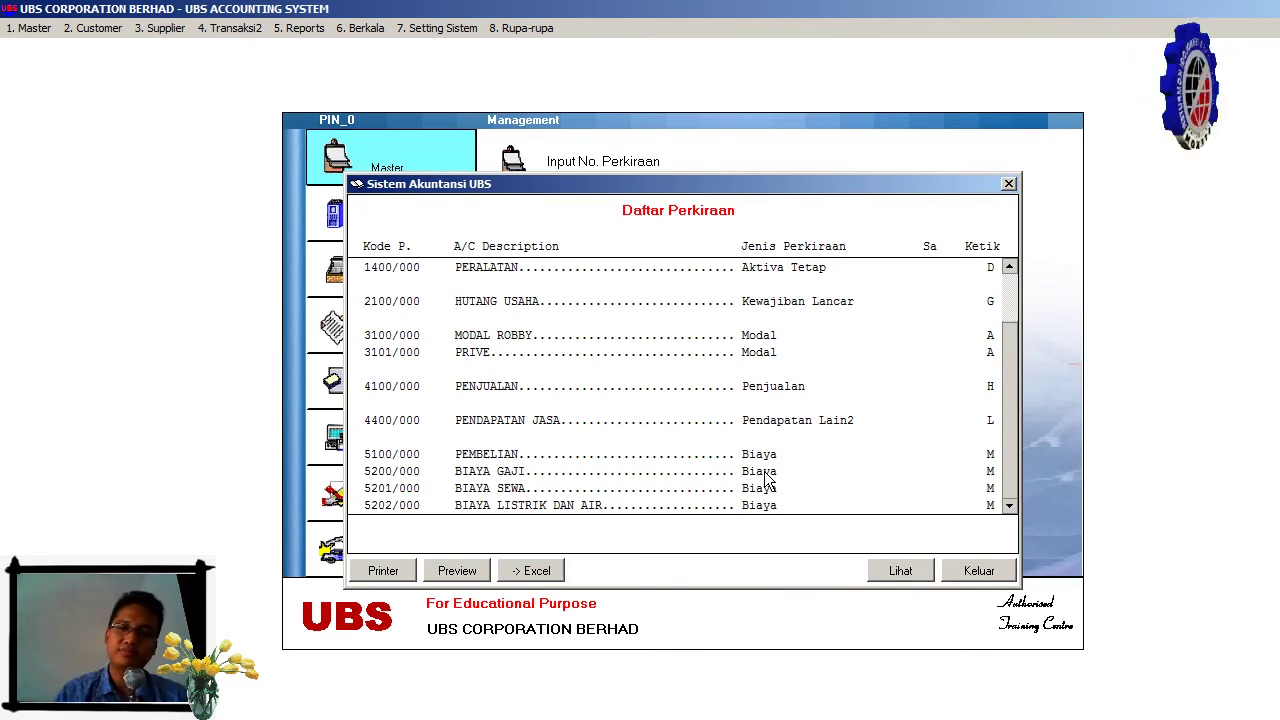
scroll(772, 360, "up", 2)
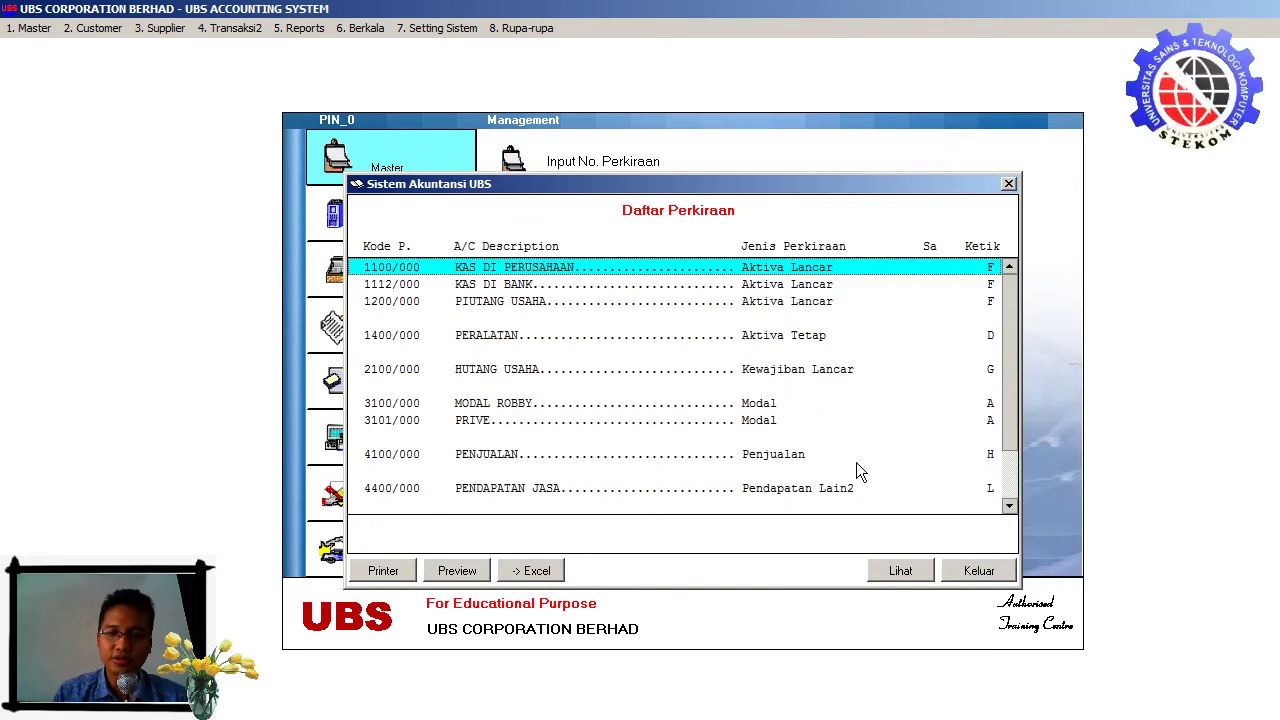
left_click(979, 571)
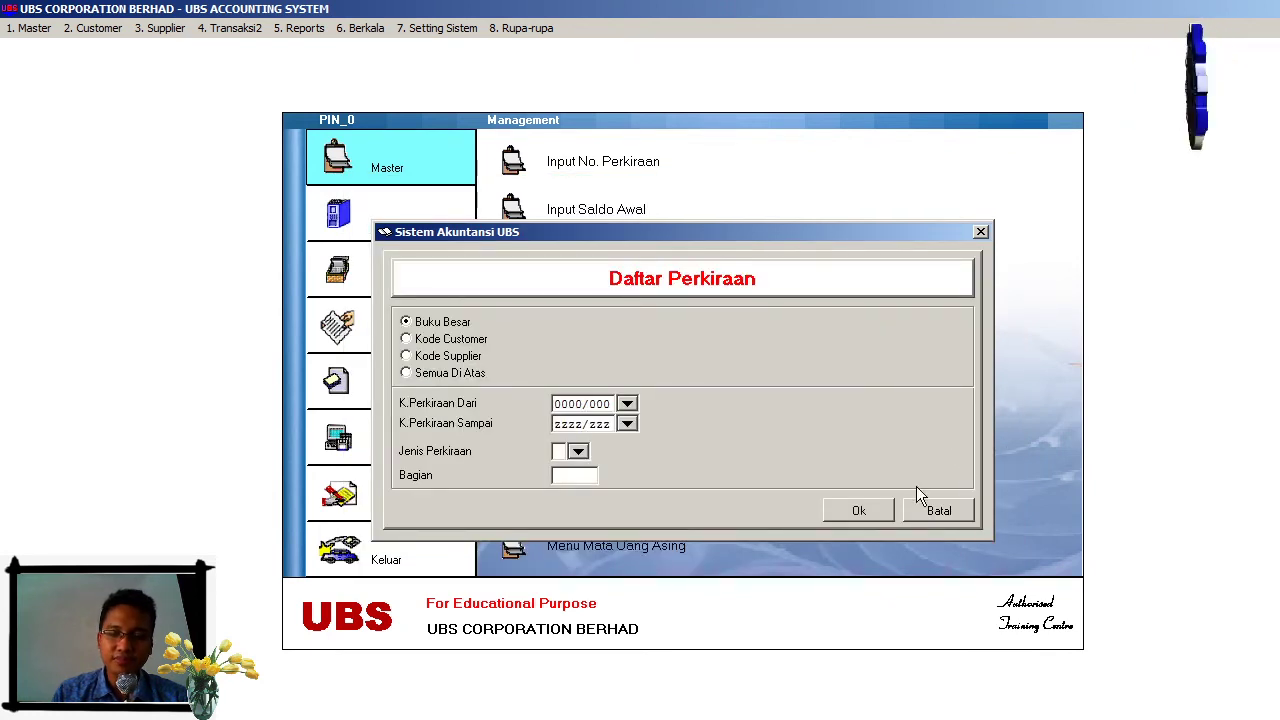
Cancel the Daftar Perkiraan options, leave the Management menu, and exit UBS entirely.
left_click(939, 511)
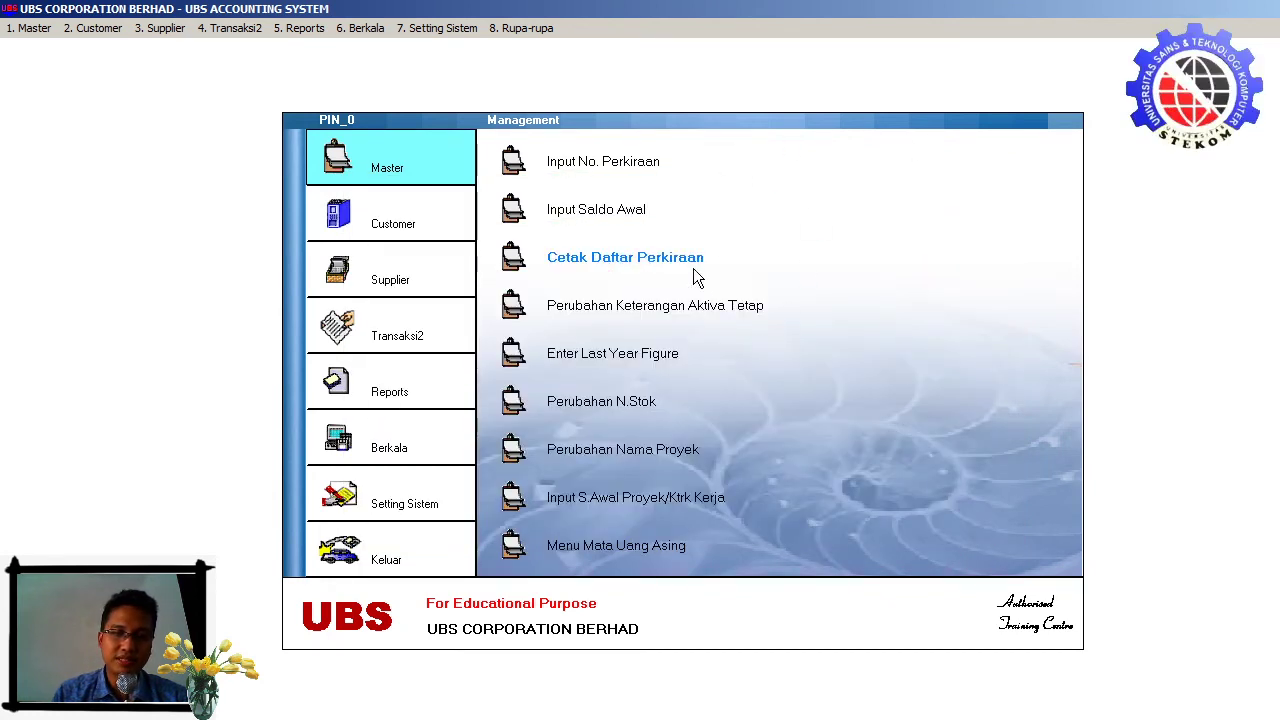
left_click(385, 562)
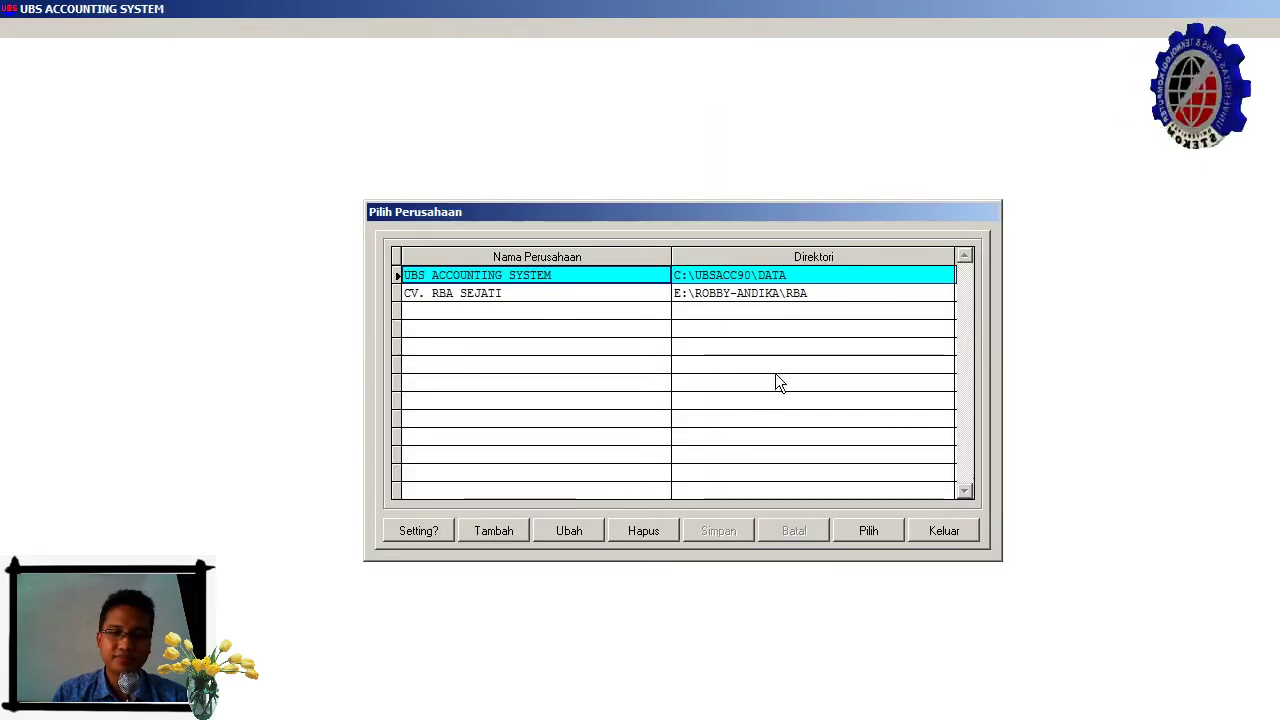
left_click(941, 532)
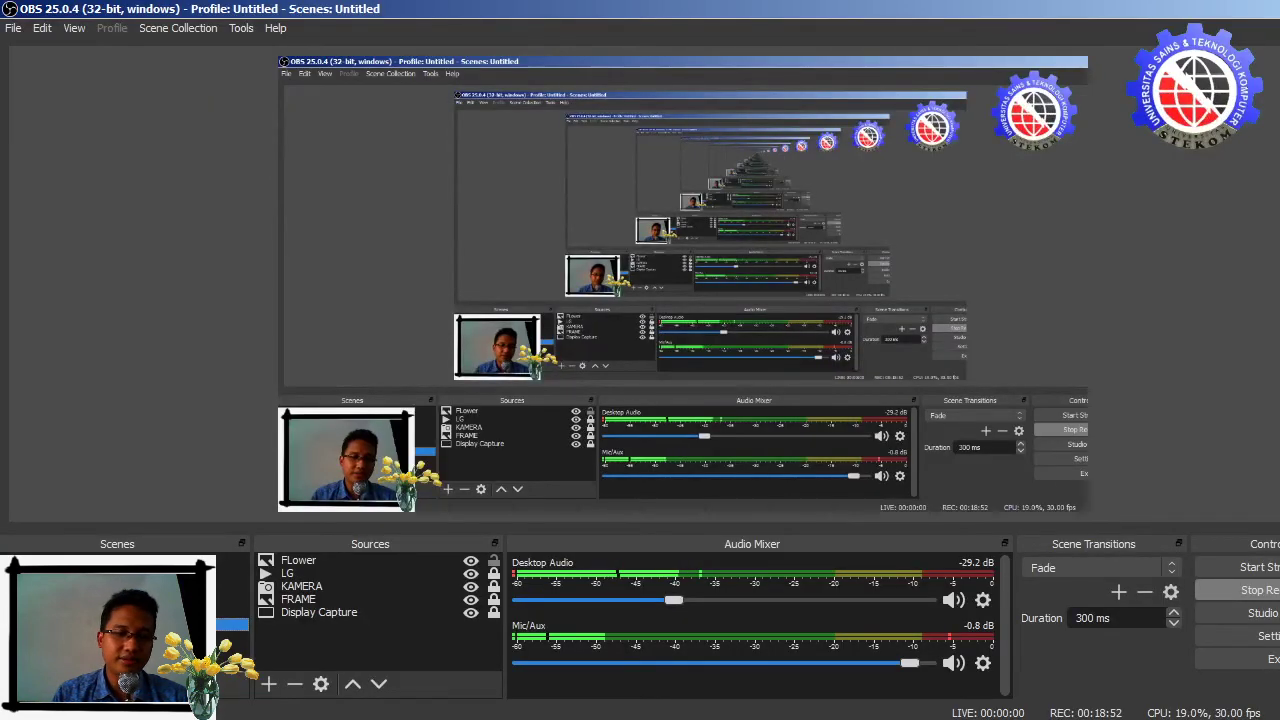